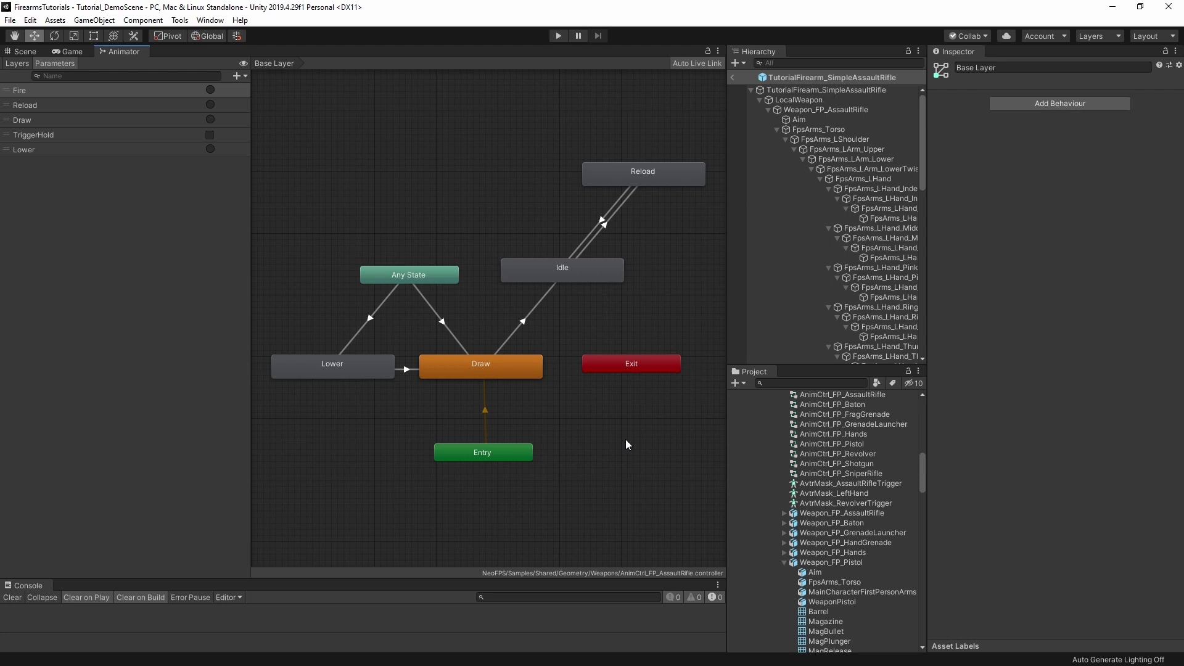
Create a sub-state machine on the Base Layer canvas and enter its inner graph.
{"action": "right_click", "coordinate": [378, 189]}
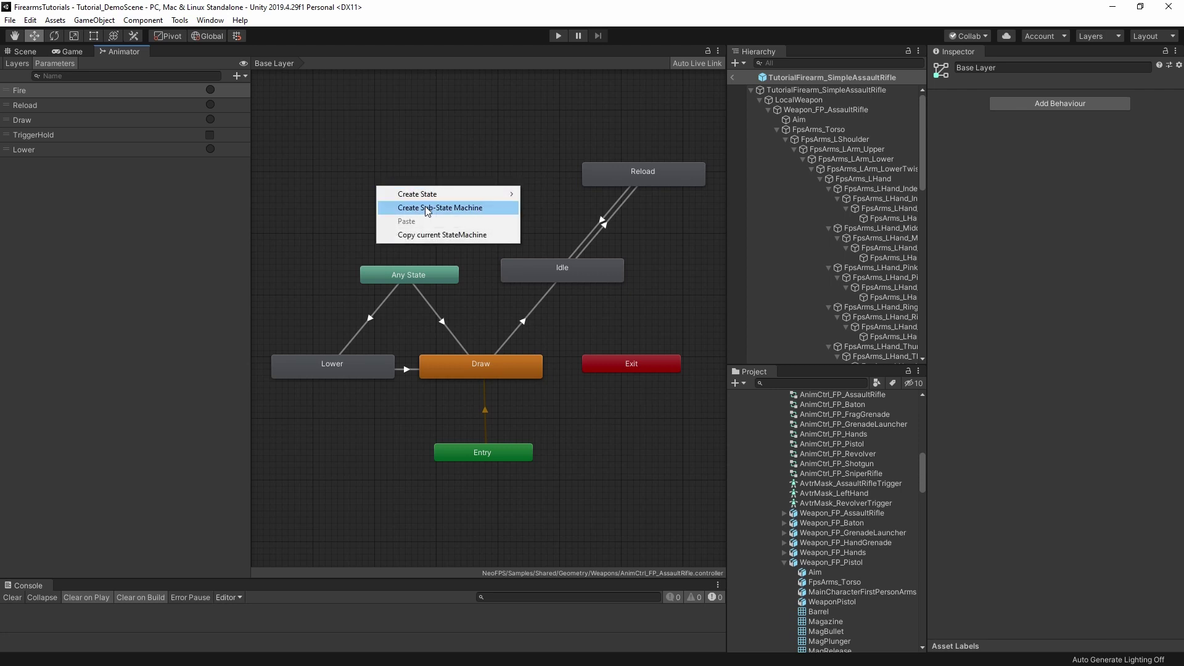
{"action": "left_click", "coordinate": [457, 207]}
{"action": "left_click_drag", "start_coordinate": [453, 198], "coordinate": [424, 191]}
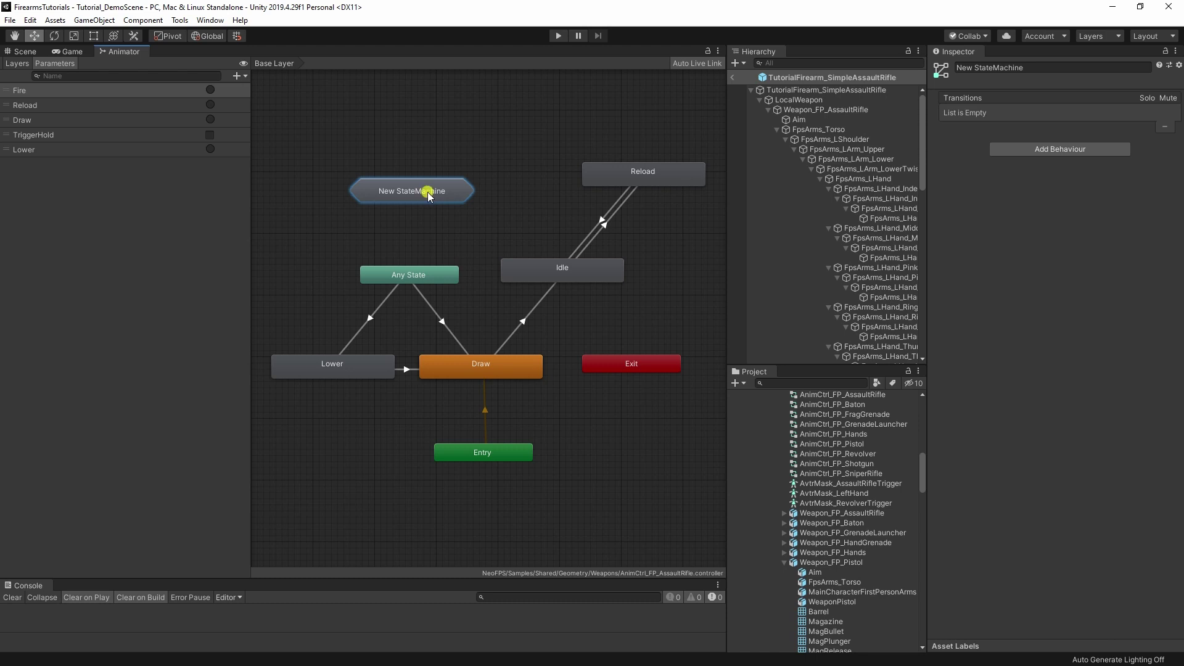
{"action": "double_click", "coordinate": [429, 193]}
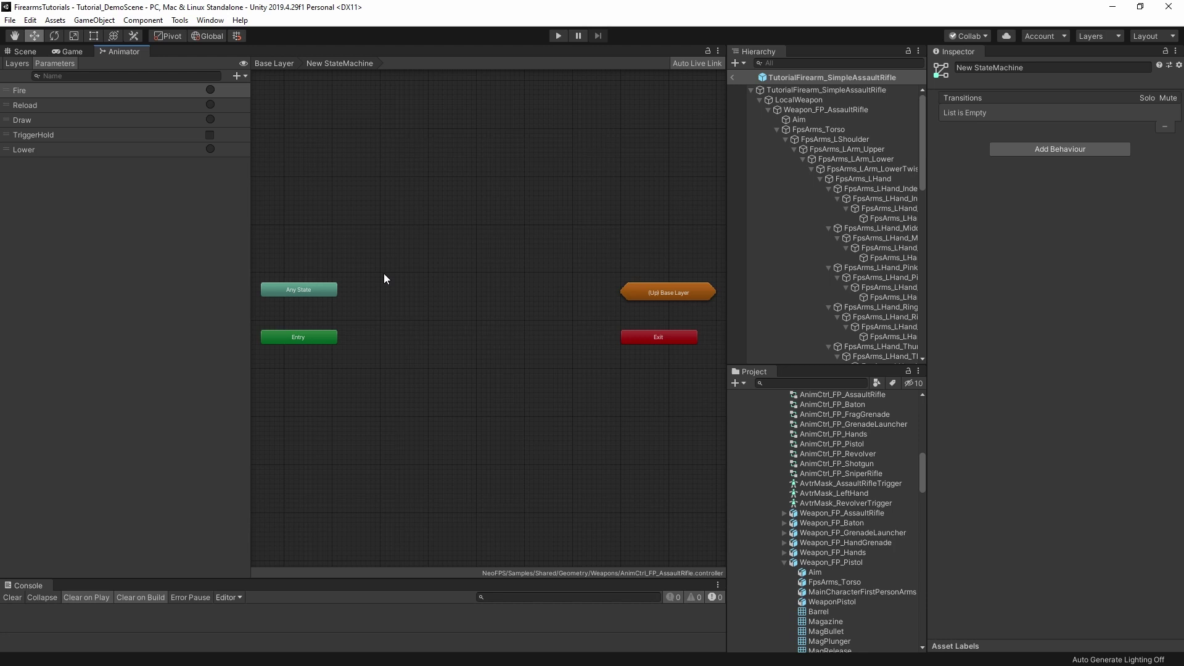
Rearrange Entry, Any State, (Up) Base Layer and Exit inside New StateMachine.
{"action": "left_click_drag", "start_coordinate": [334, 339], "coordinate": [372, 344]}
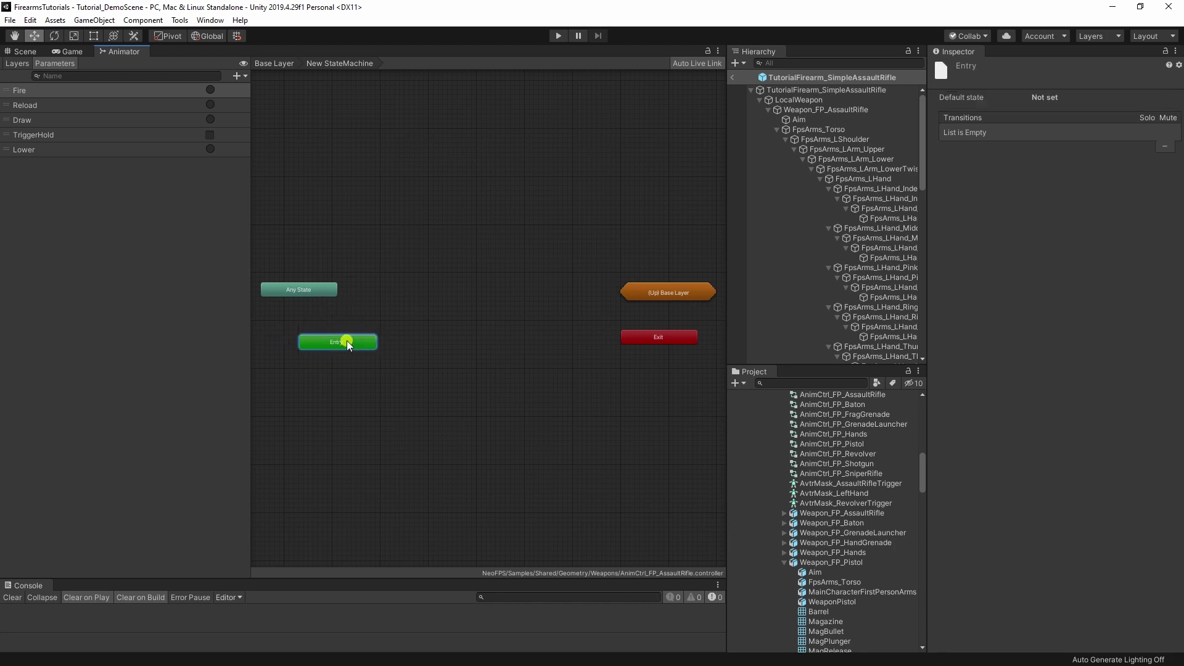
{"action": "left_click_drag", "start_coordinate": [306, 287], "coordinate": [343, 287]}
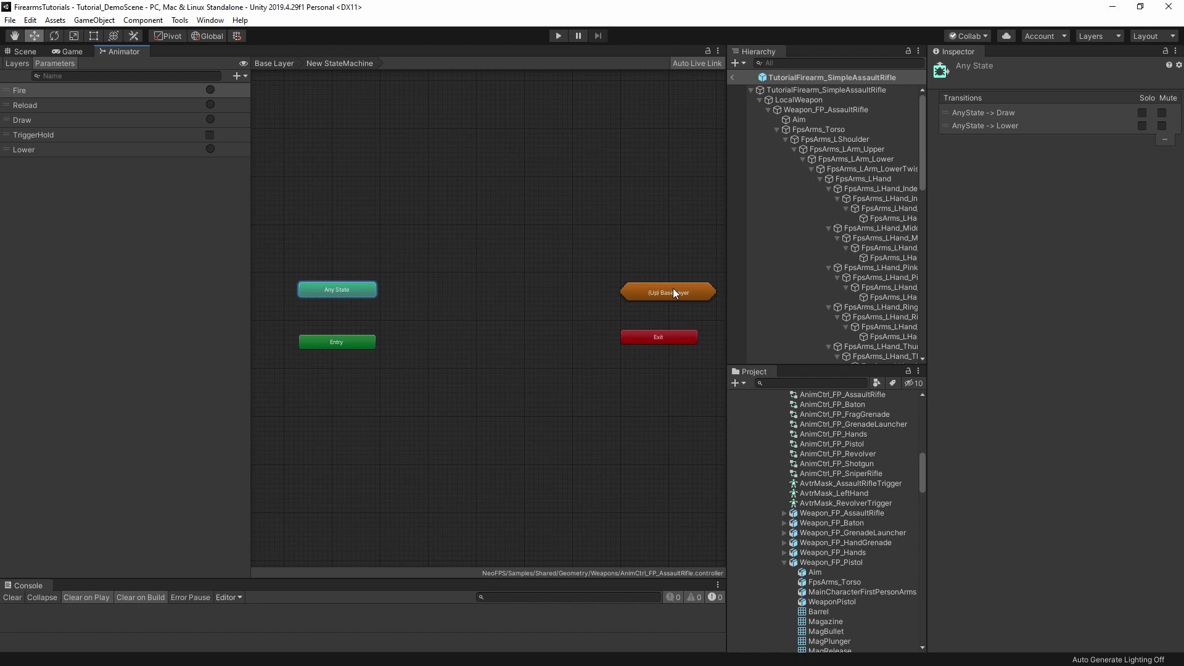
{"action": "mouse_move", "coordinate": [674, 291]}
{"action": "left_mouse_down"}
{"action": "mouse_move", "coordinate": [599, 274]}
{"action": "mouse_move", "coordinate": [658, 288]}
{"action": "left_mouse_up"}
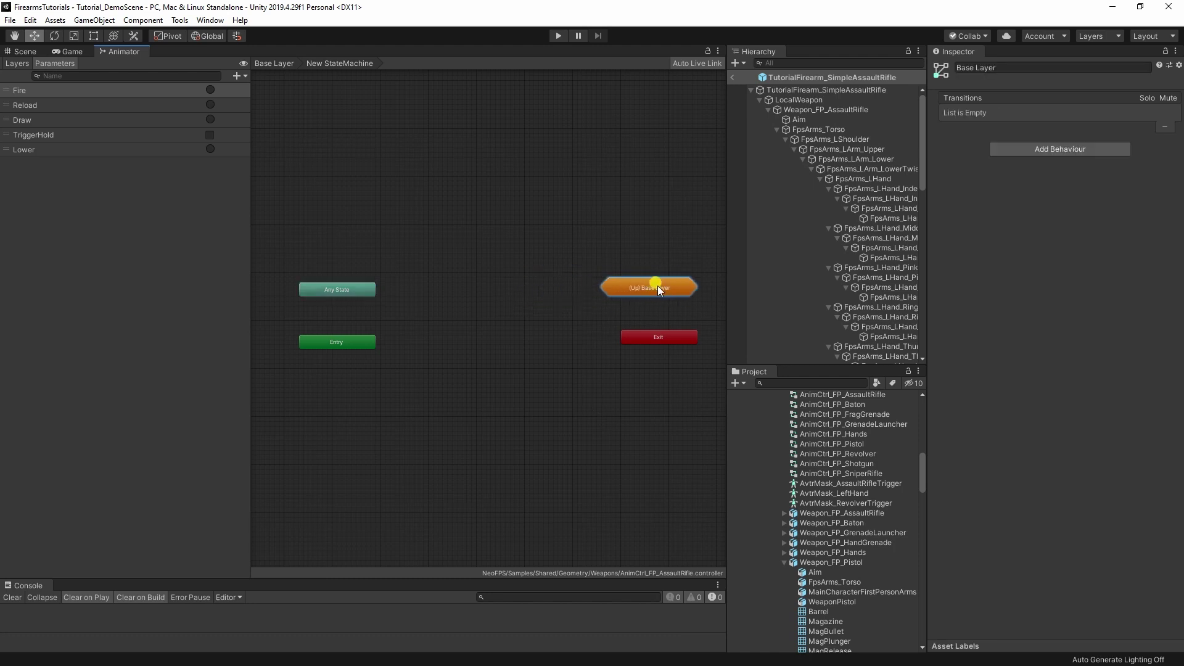
{"action": "double_click", "coordinate": [658, 286]}
{"action": "double_click", "coordinate": [412, 190]}
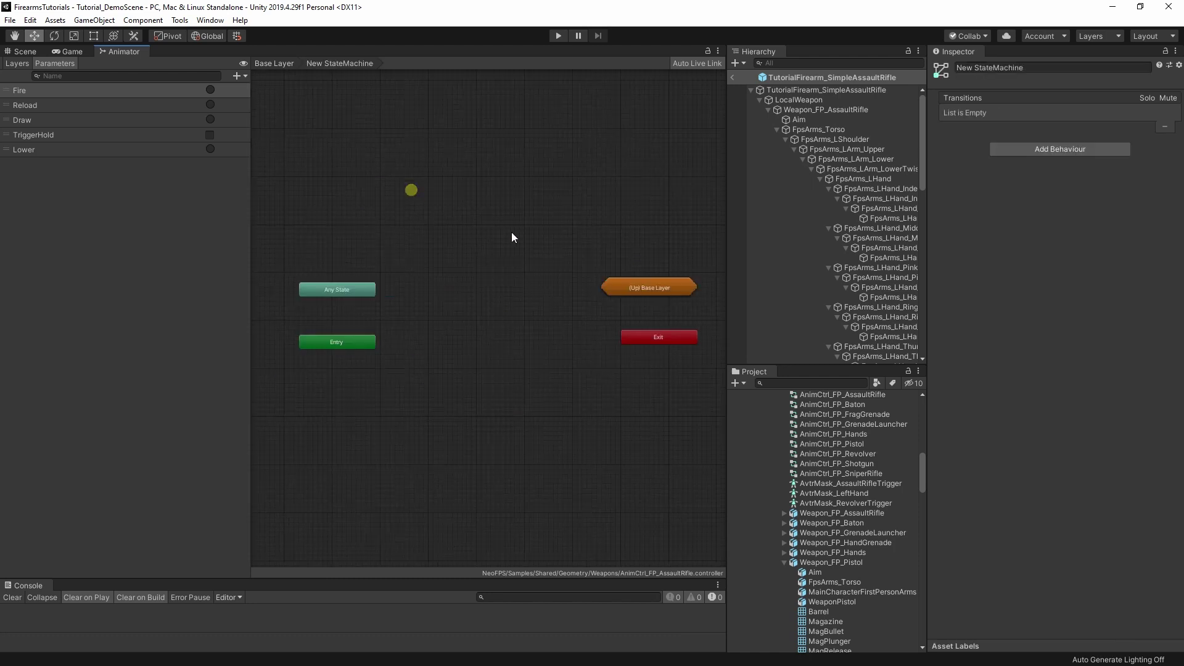
{"action": "double_click", "coordinate": [673, 289]}
{"action": "double_click", "coordinate": [405, 185]}
{"action": "mouse_move", "coordinate": [671, 346]}
{"action": "left_mouse_down"}
{"action": "mouse_move", "coordinate": [620, 333]}
{"action": "mouse_move", "coordinate": [651, 349]}
{"action": "left_mouse_up"}
{"action": "left_click", "coordinate": [655, 313]}
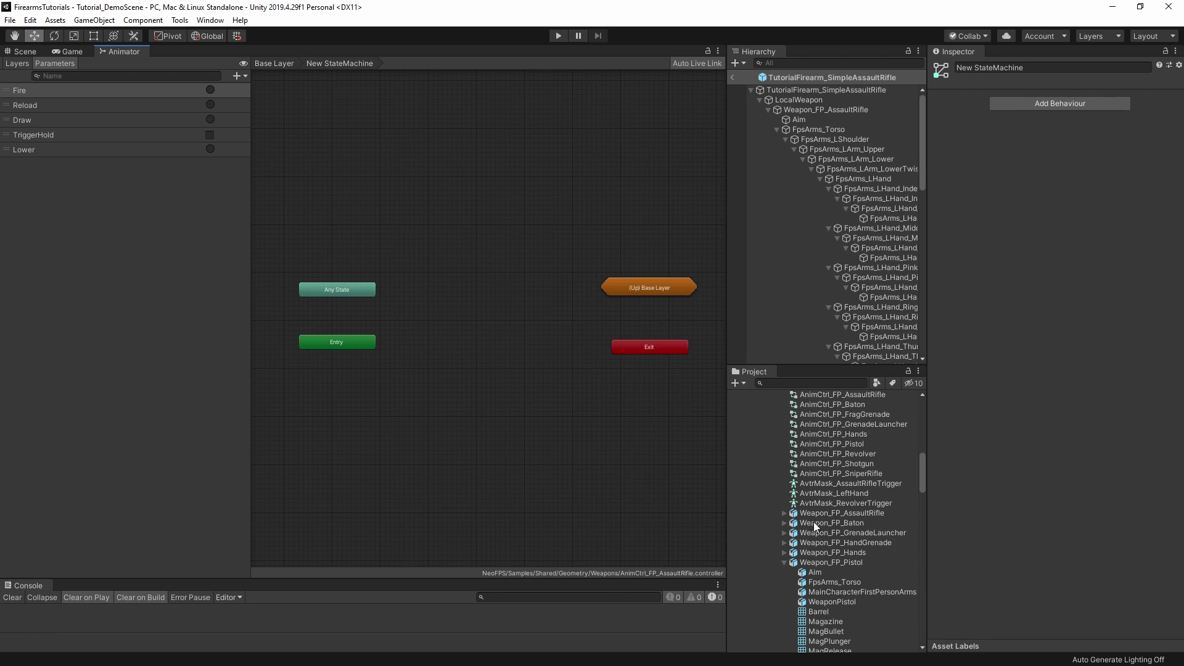
Add a Fire state from the Fire clip inside New StateMachine and make it the layer default.
{"action": "scroll", "coordinate": [836, 510], "scroll_direction": "down", "scroll_amount": 10}
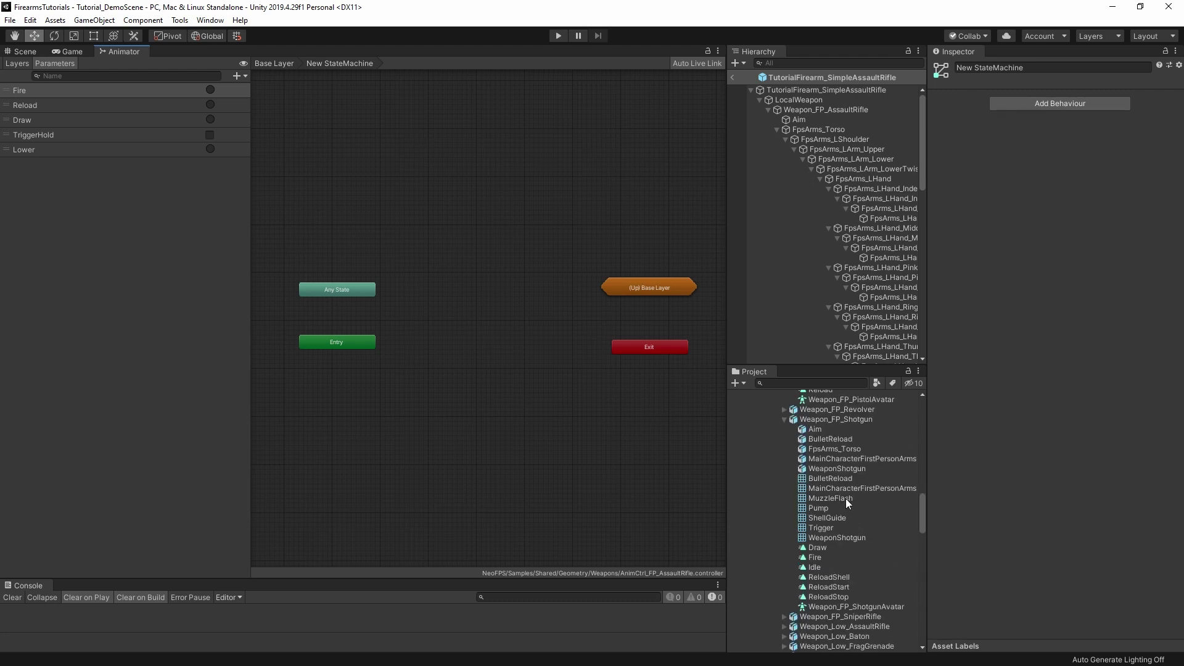
{"action": "left_click_drag", "start_coordinate": [815, 449], "coordinate": [462, 285]}
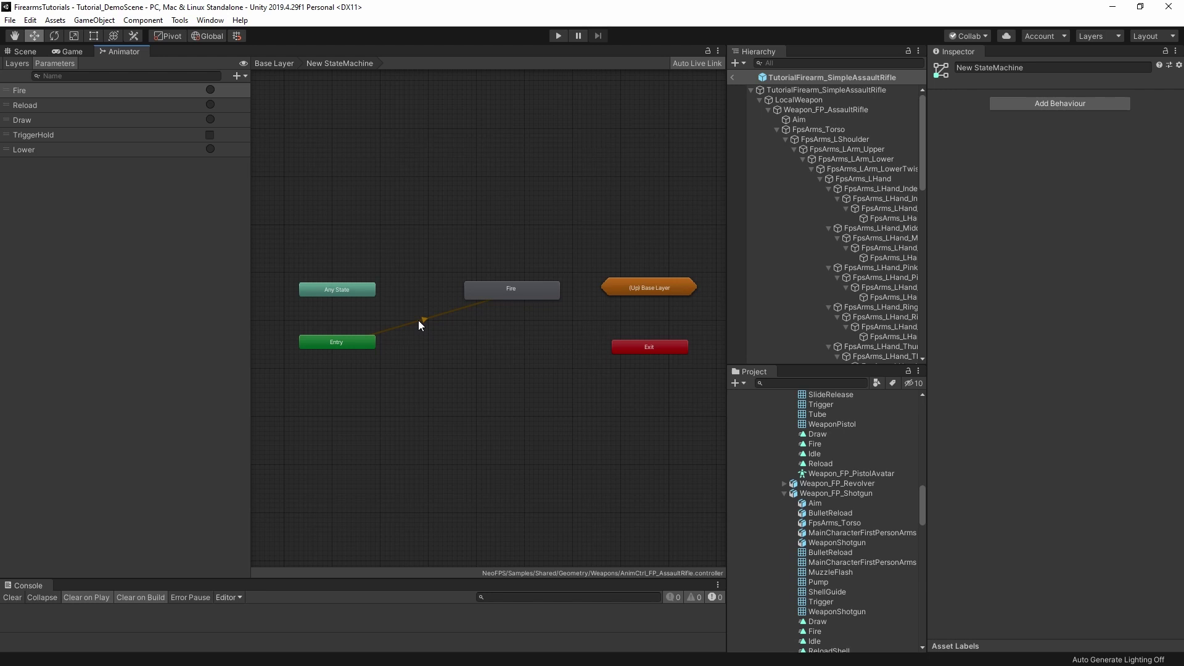
{"action": "left_click_drag", "start_coordinate": [517, 290], "coordinate": [499, 303]}
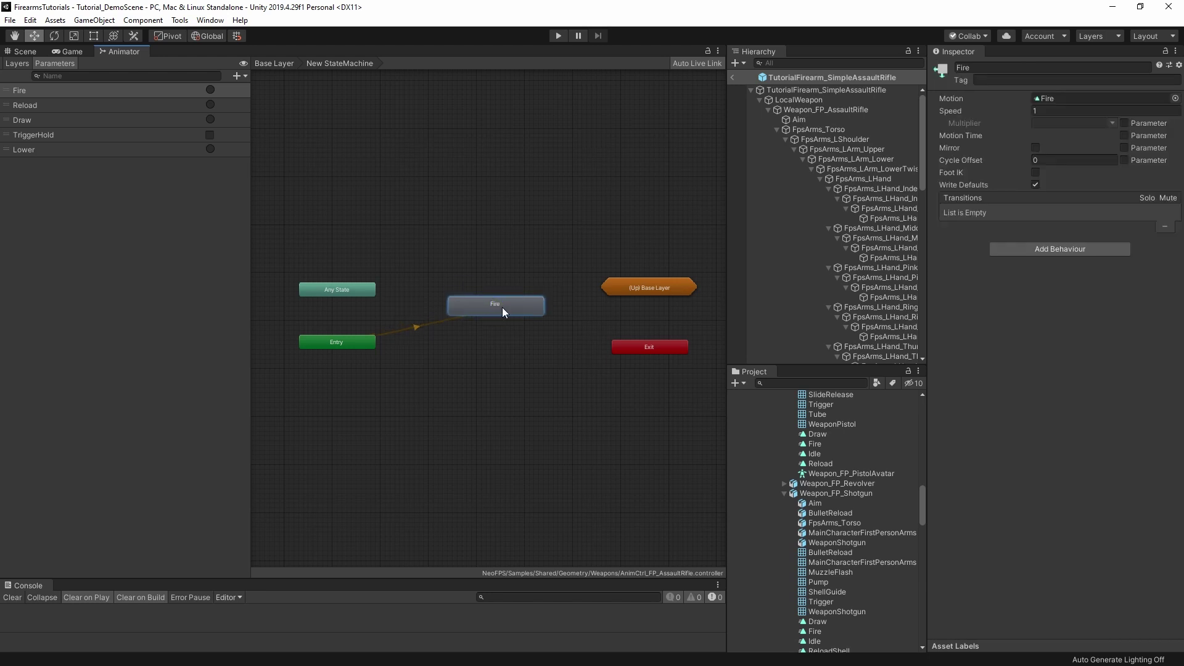
{"action": "right_click", "coordinate": [503, 307]}
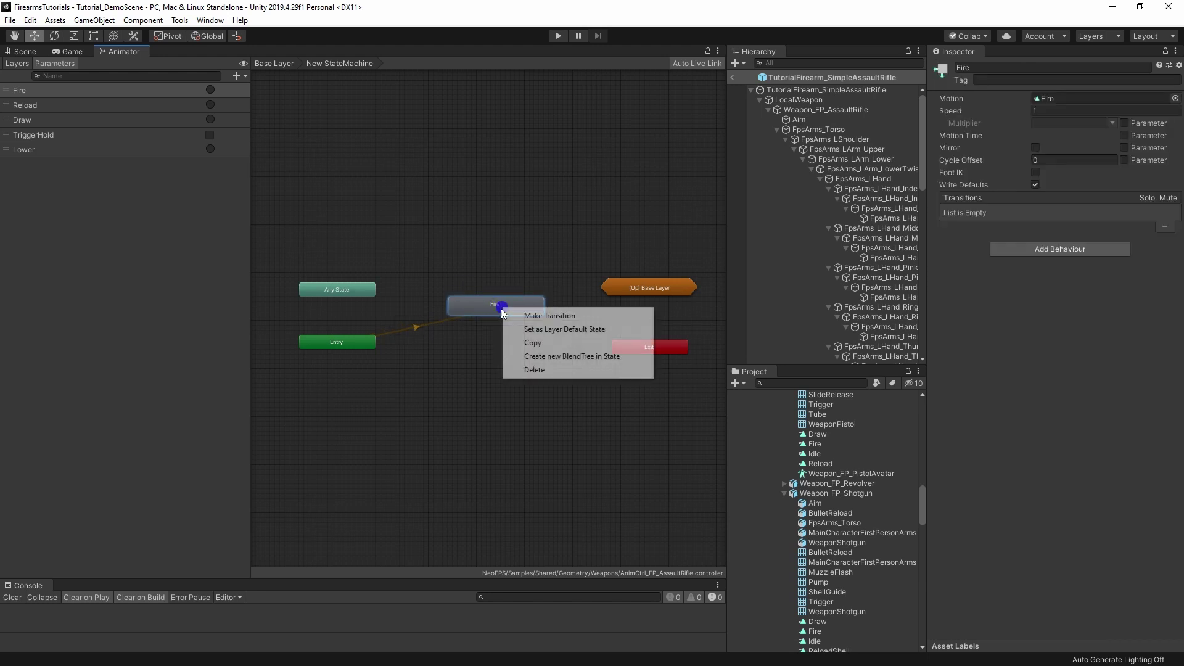
{"action": "left_click", "coordinate": [568, 330]}
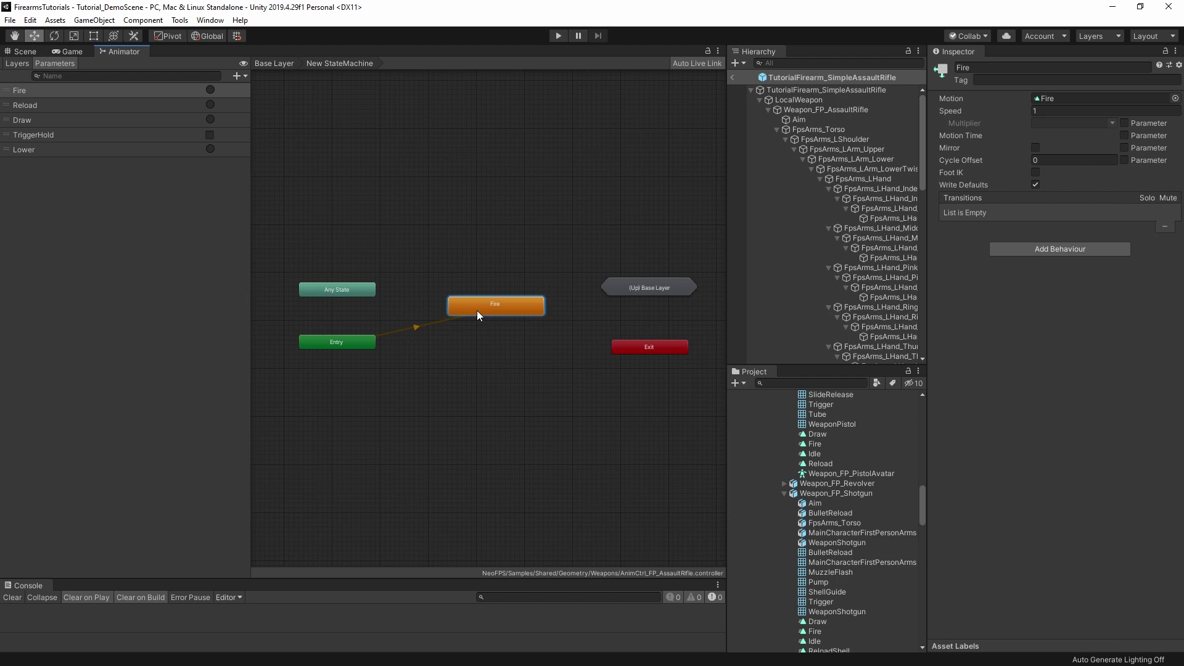
{"action": "double_click", "coordinate": [649, 288]}
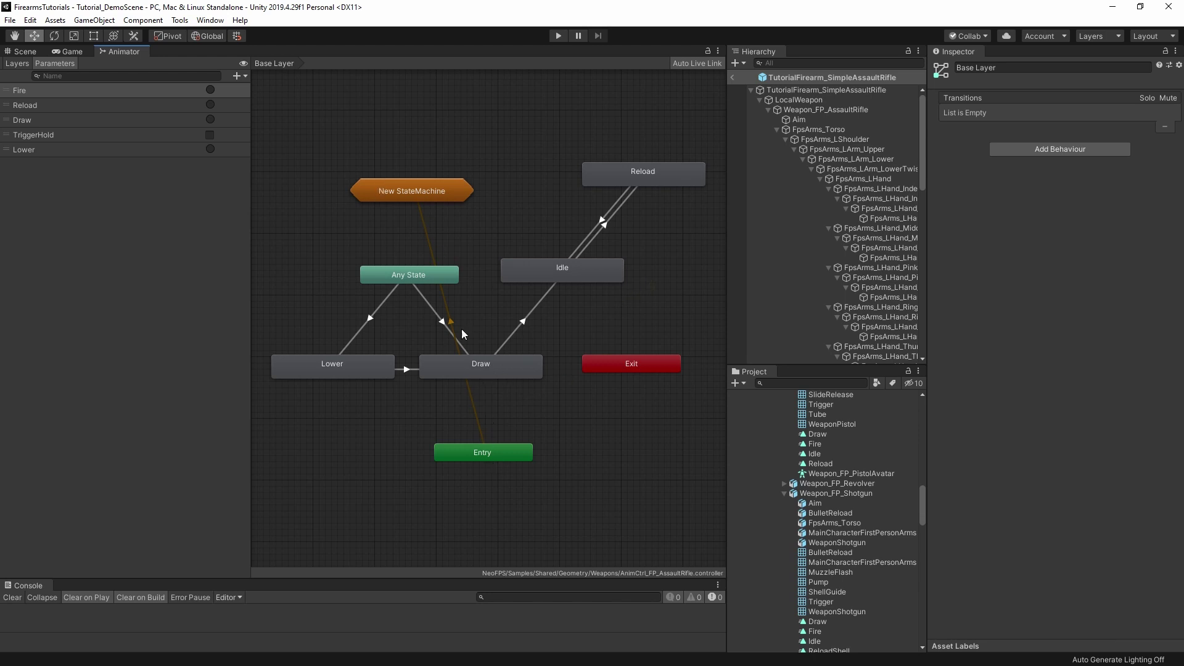
Make Draw the Base Layer default again, then check the Entry node inside New StateMachine.
{"action": "right_click", "coordinate": [492, 366]}
{"action": "left_click", "coordinate": [528, 387]}
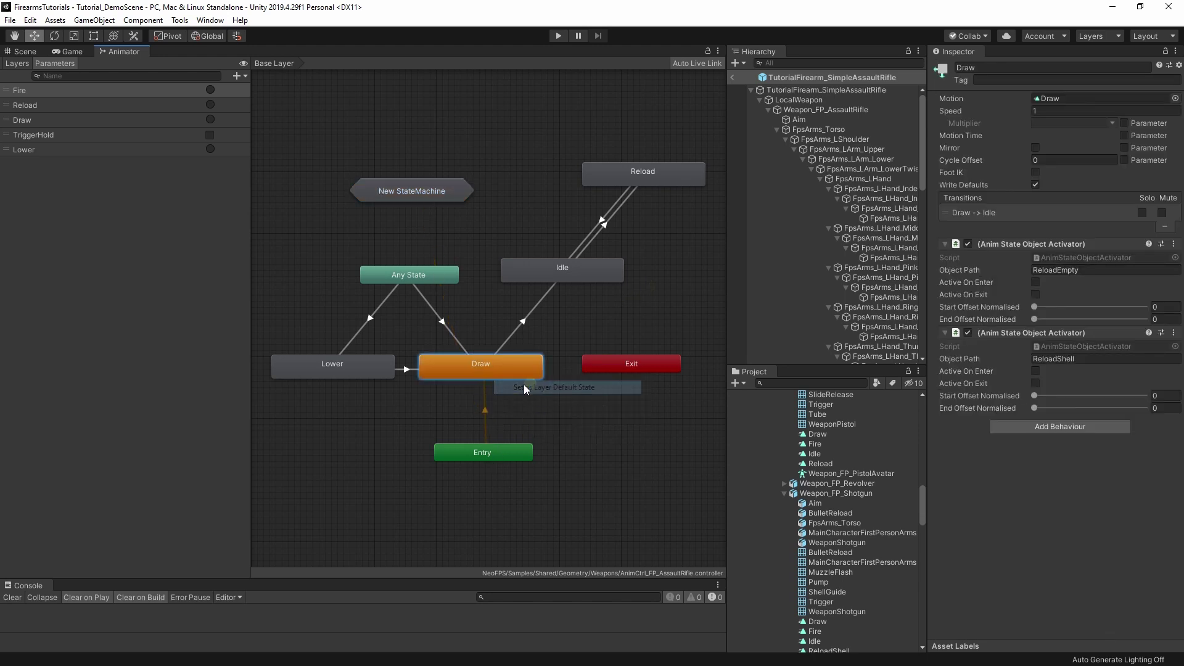
{"action": "double_click", "coordinate": [418, 198]}
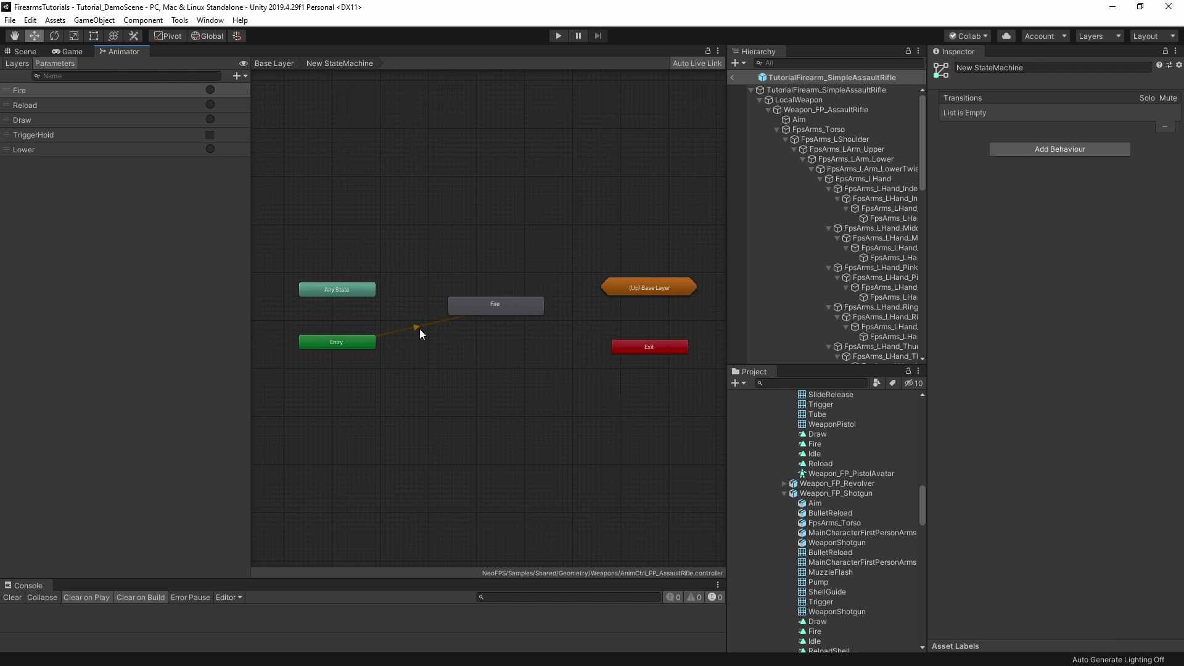
{"action": "right_click", "coordinate": [372, 343]}
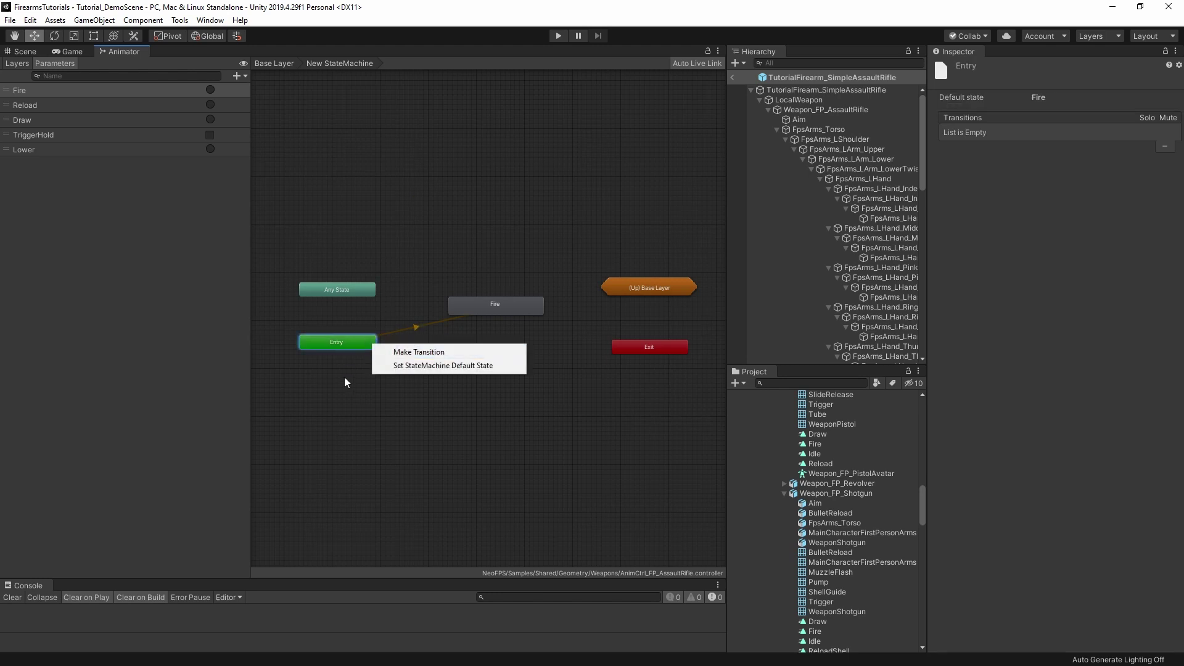
{"action": "left_click", "coordinate": [453, 412]}
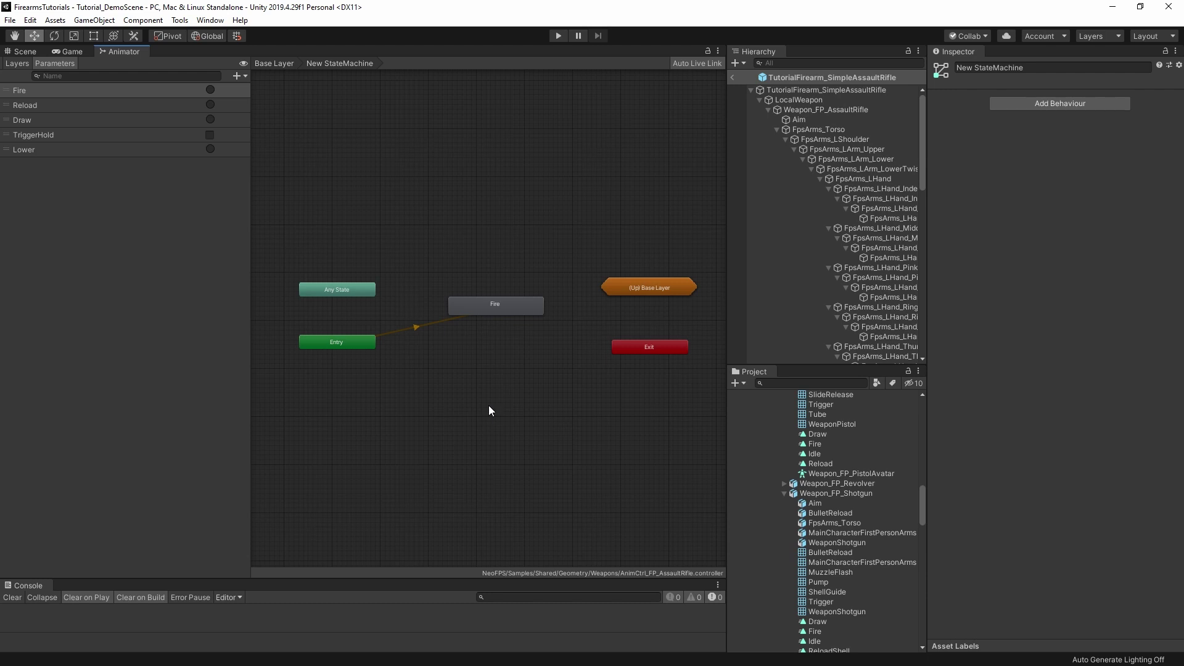
Add a transition from the Fire state to Exit.
{"action": "right_click", "coordinate": [512, 307]}
{"action": "left_click", "coordinate": [538, 314]}
{"action": "left_click", "coordinate": [639, 352]}
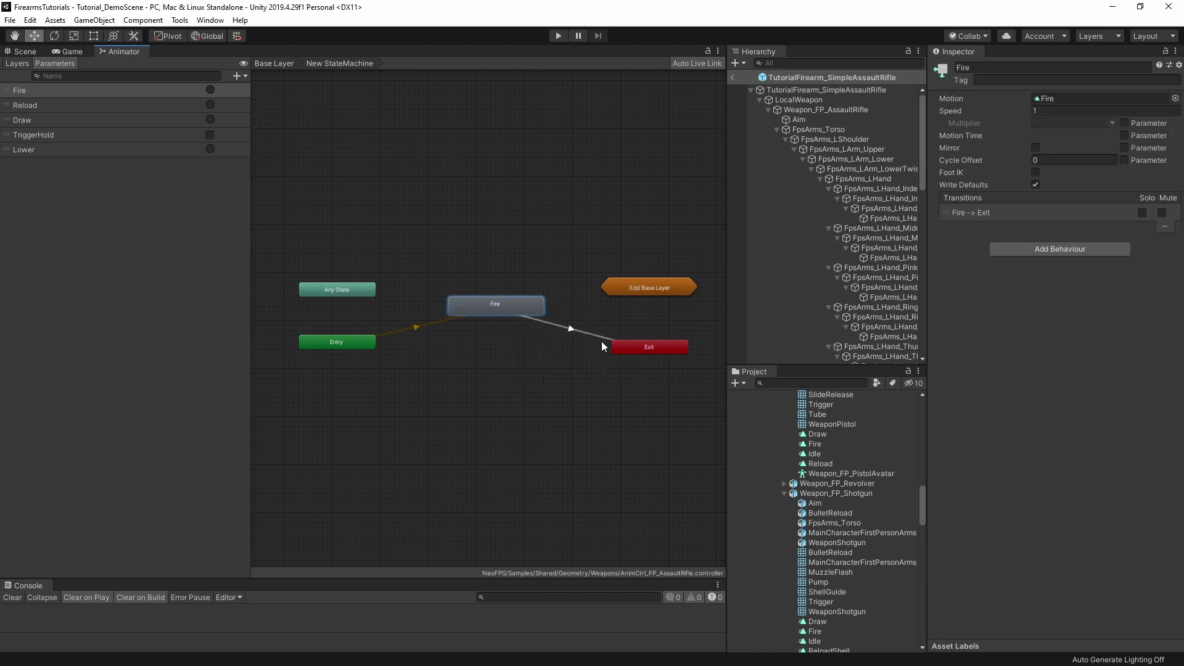
On the Base Layer, add a transition from New StateMachine to the Idle state.
{"action": "double_click", "coordinate": [617, 288]}
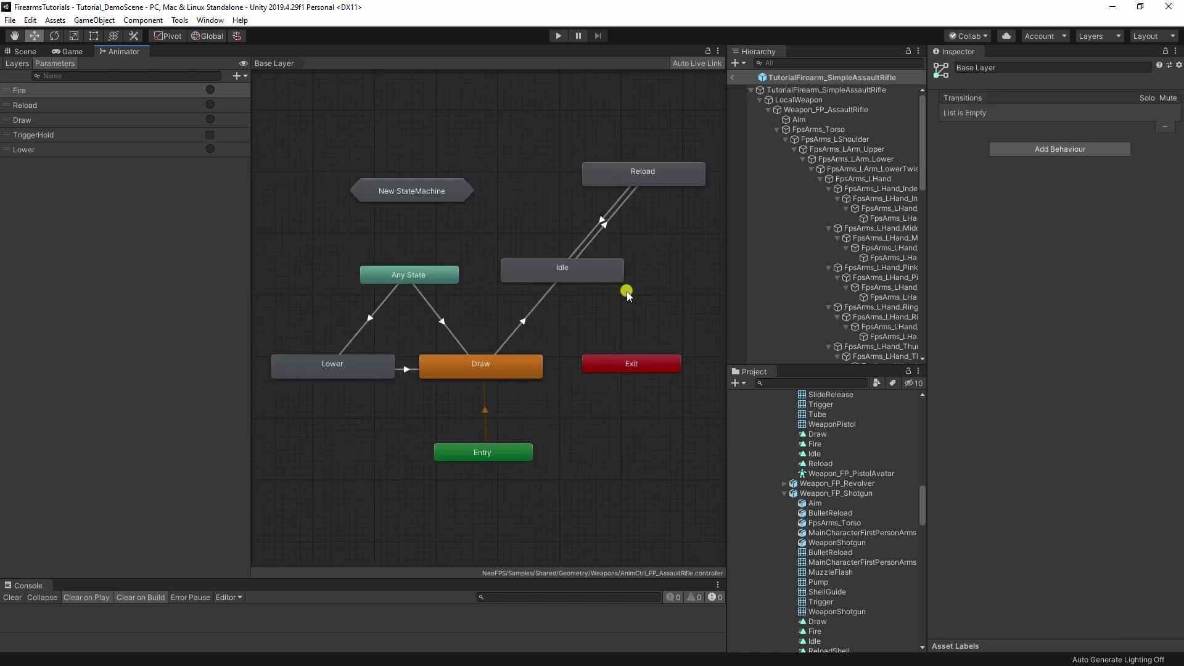
{"action": "right_click", "coordinate": [424, 191]}
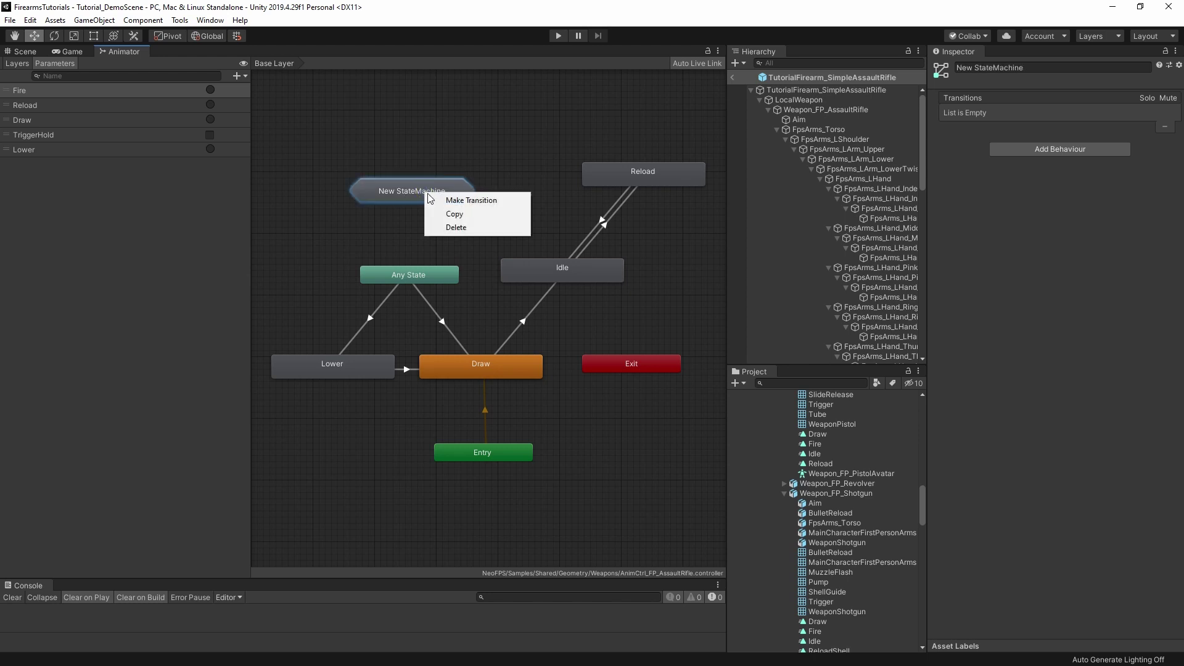
{"action": "left_click", "coordinate": [469, 199]}
{"action": "left_click", "coordinate": [410, 275]}
{"action": "left_click", "coordinate": [409, 275]}
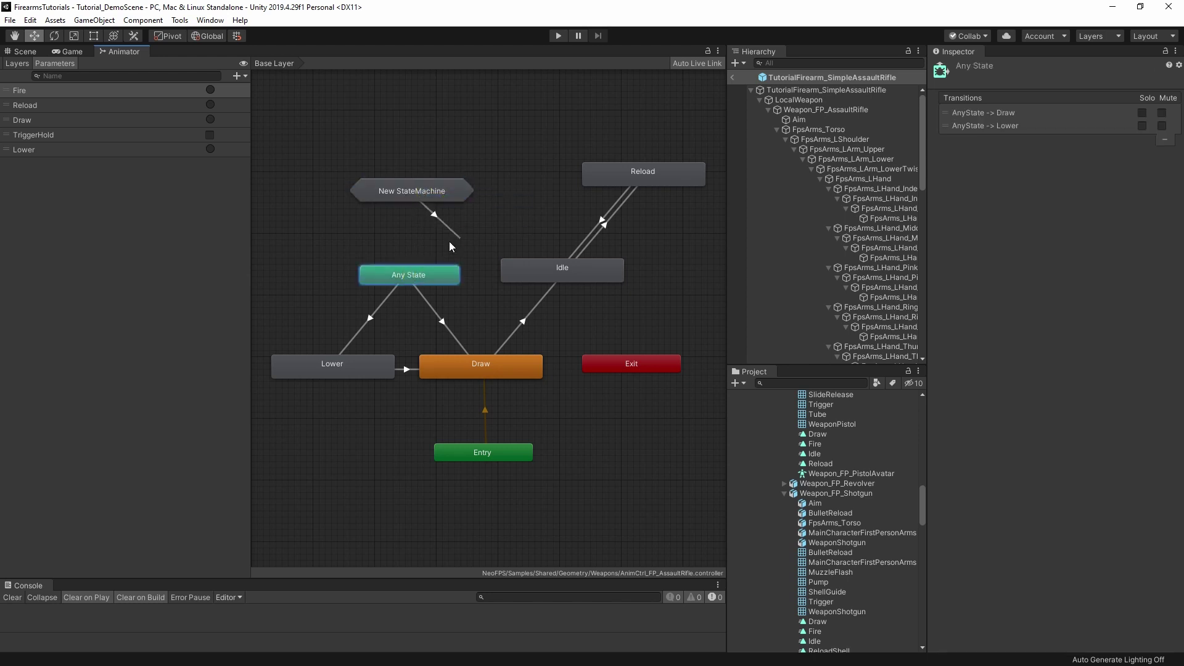
{"action": "left_click", "coordinate": [524, 267]}
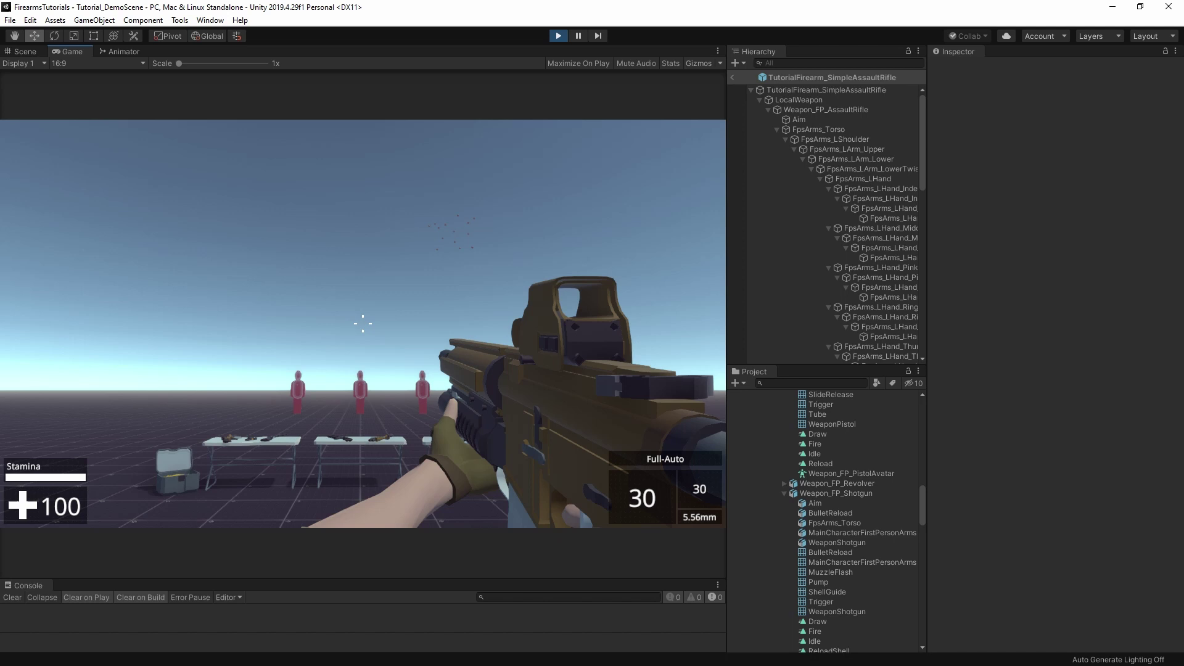
Test-fire the rifle in the Game view, then pause the game with Escape.
{"action": "left_click_drag", "start_coordinate": [363, 323], "coordinate": [363, 323]}
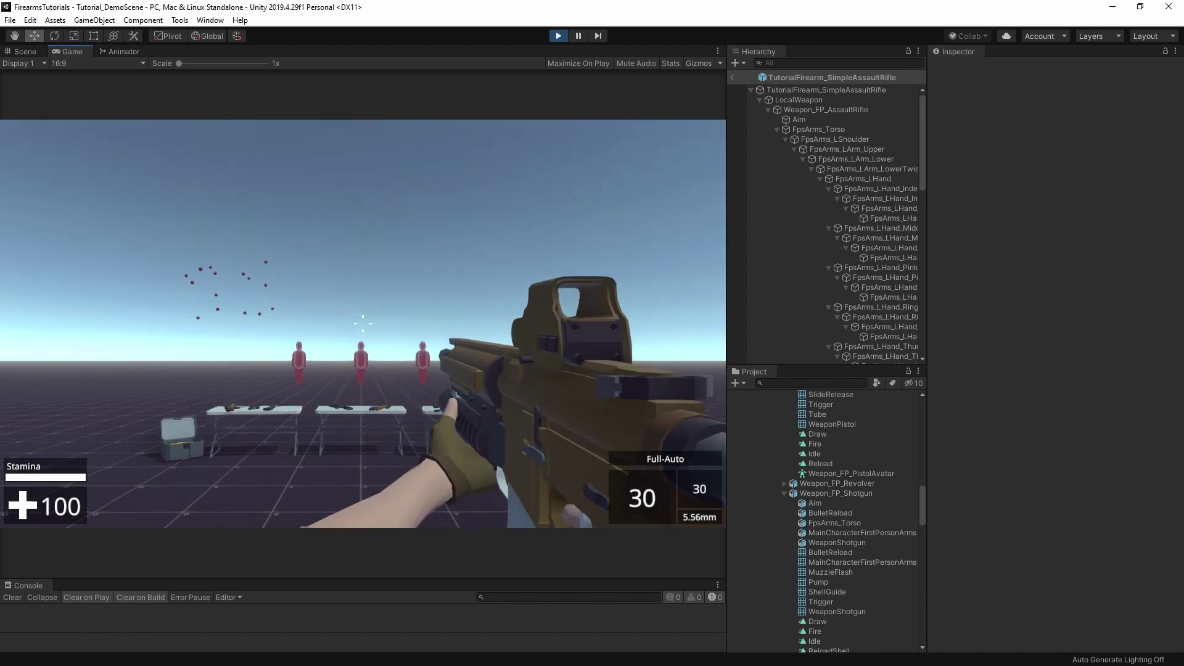
{"action": "key", "text": "Escape"}
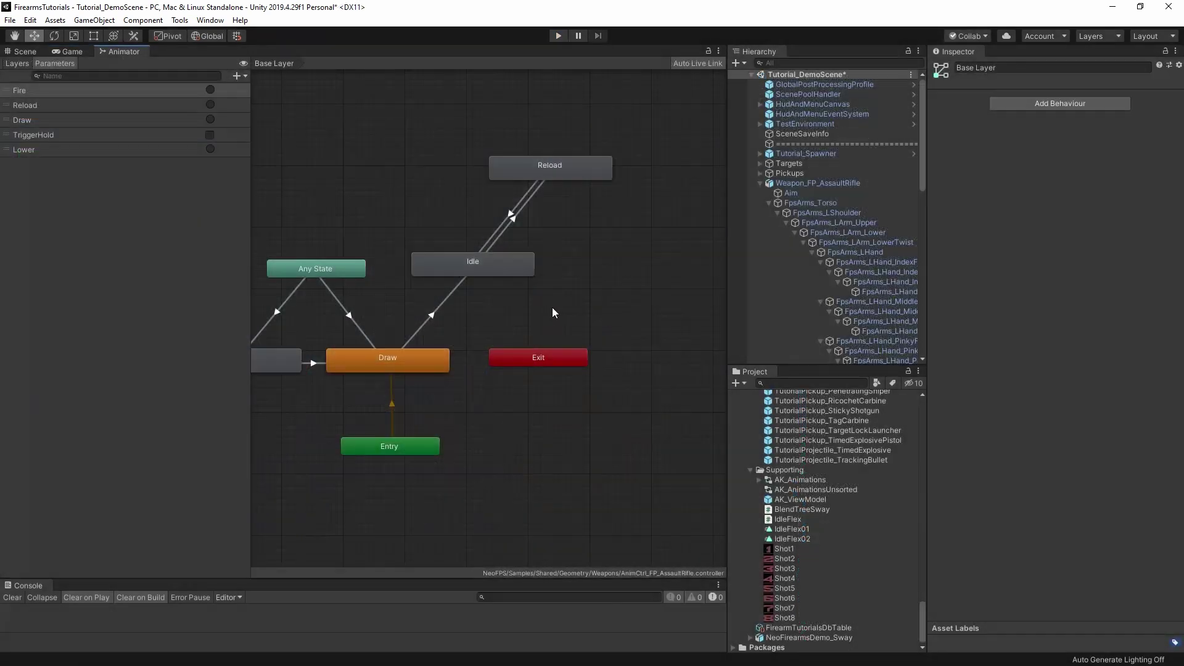
Pan the Base Layer graph and add another sub-state machine beside the existing states.
{"action": "middle_click_drag", "start_coordinate": [553, 307], "coordinate": [558, 310]}
{"action": "middle_click_drag", "start_coordinate": [547, 424], "coordinate": [609, 405]}
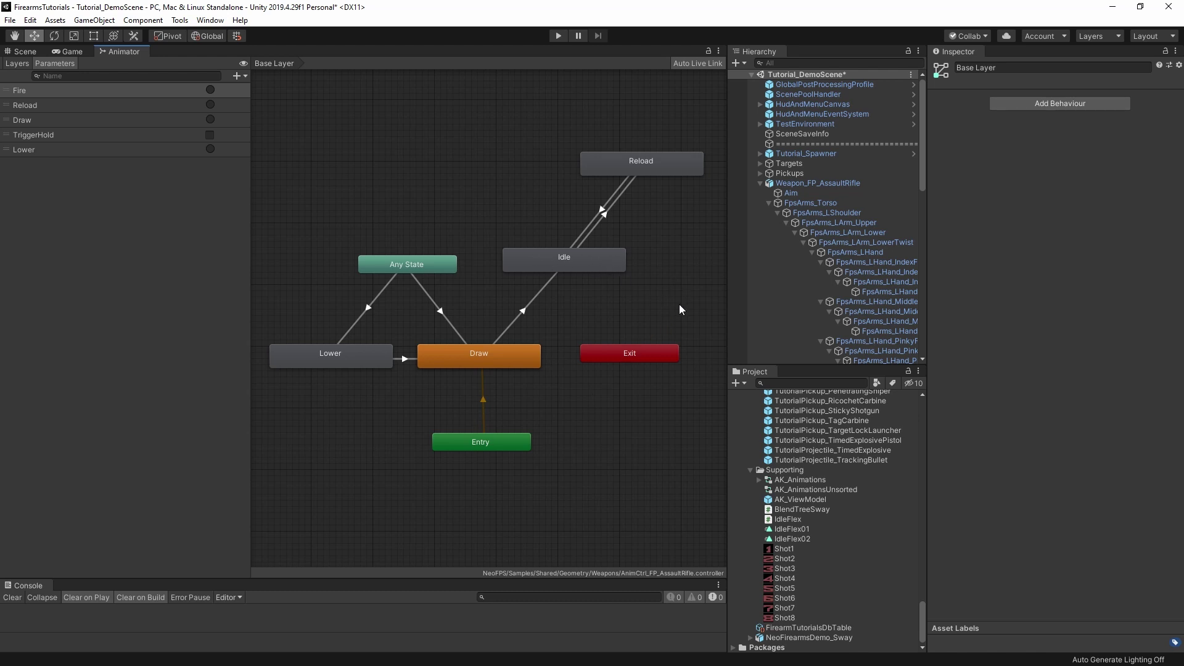
{"action": "middle_click_drag", "start_coordinate": [680, 305], "coordinate": [602, 309]}
{"action": "right_click", "coordinate": [603, 260]}
{"action": "left_click", "coordinate": [642, 282]}
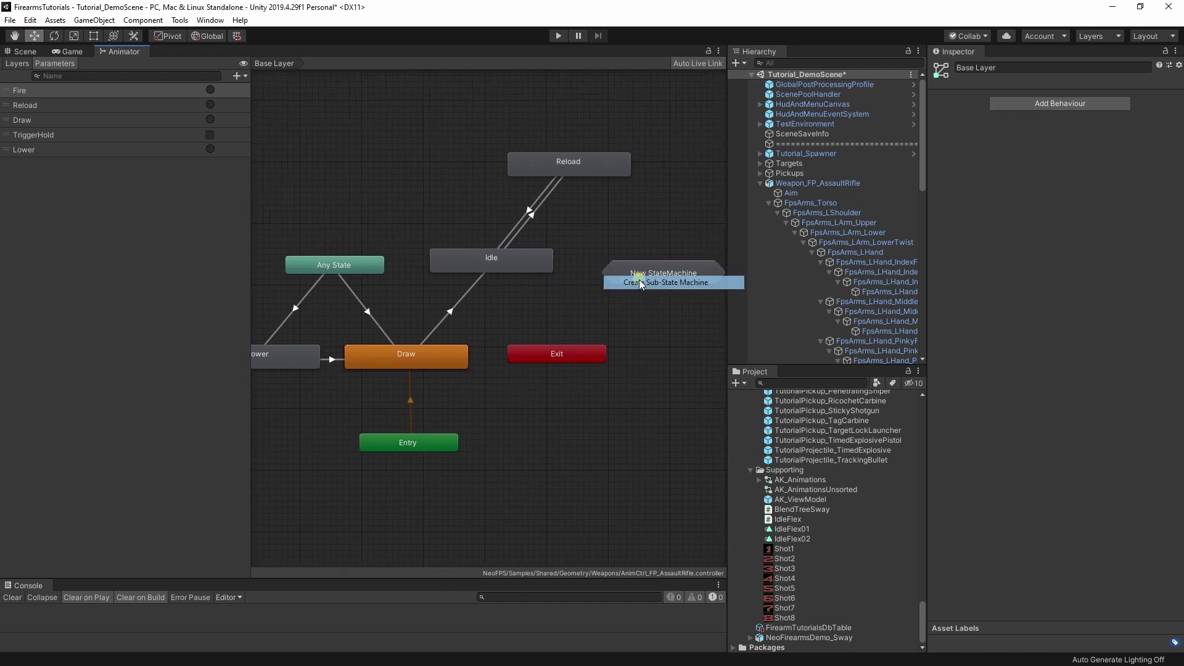
{"action": "left_click_drag", "start_coordinate": [664, 272], "coordinate": [634, 264]}
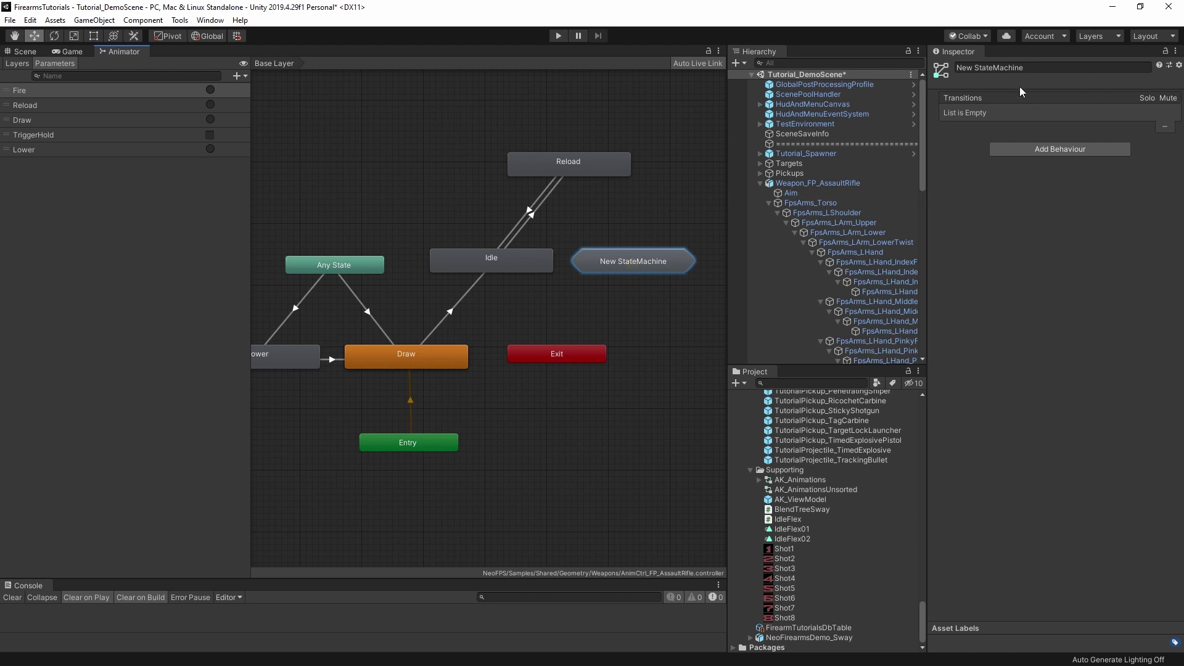
Name the new sub-state machine IdleAndFlex, copy the Idle state, and enter IdleAndFlex.
{"action": "left_click", "coordinate": [1028, 68]}
{"action": "type", "text": "Idel"}
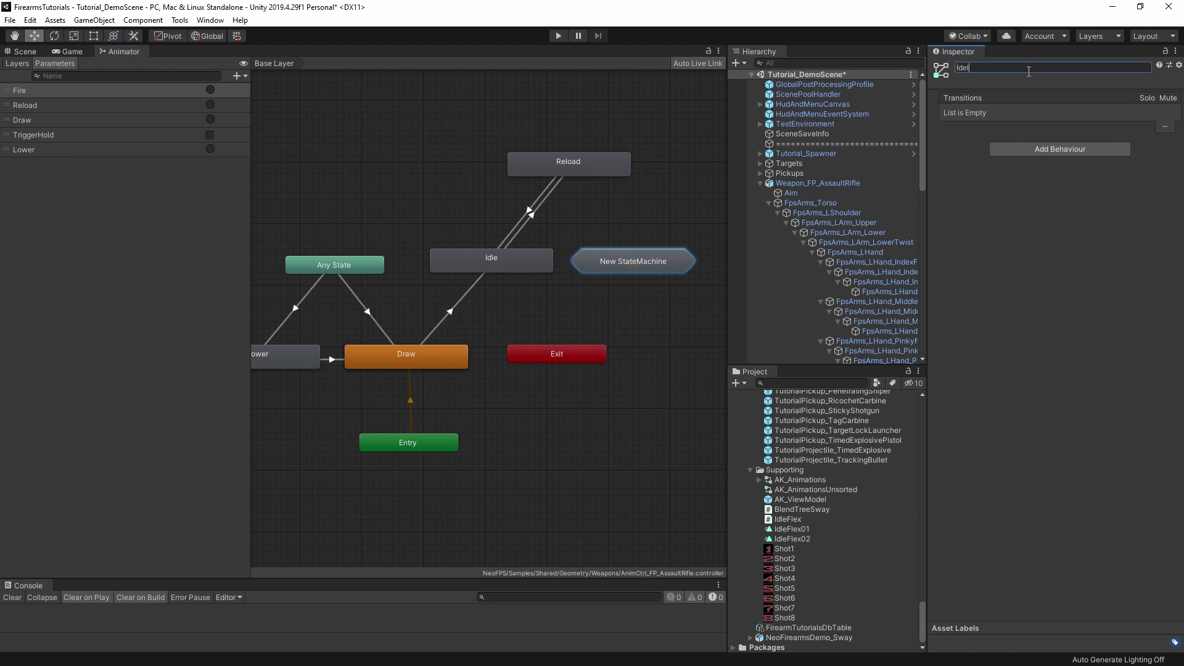
{"action": "type", "text": "leAndFlex"}
{"action": "key", "text": "Return"}
{"action": "left_click", "coordinate": [662, 309]}
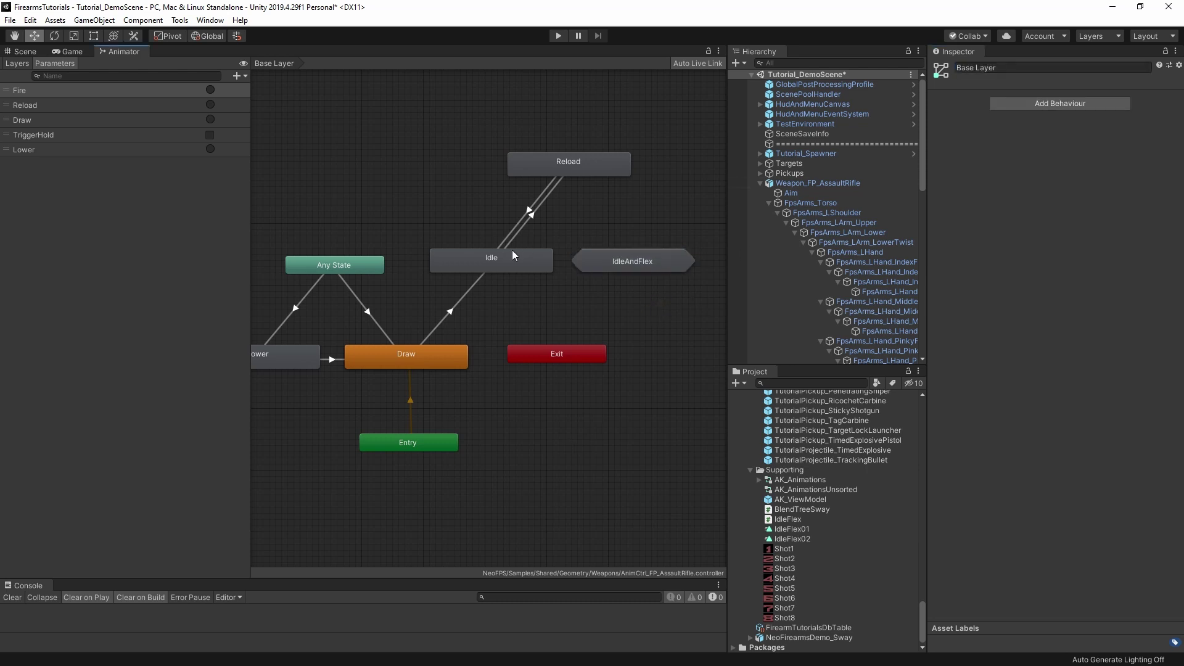
{"action": "left_click", "coordinate": [497, 263]}
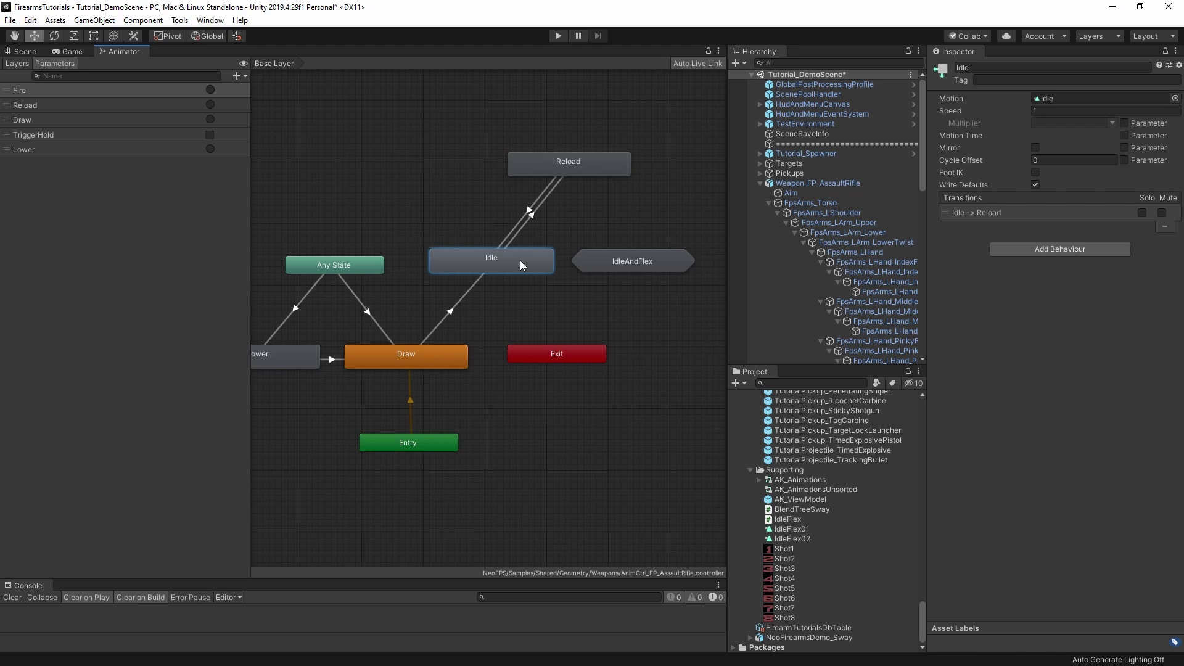
{"action": "double_click", "coordinate": [630, 259]}
Paste the copied Idle state into IdleAndFlex, placed to the right of Entry.
{"action": "left_click", "coordinate": [418, 296]}
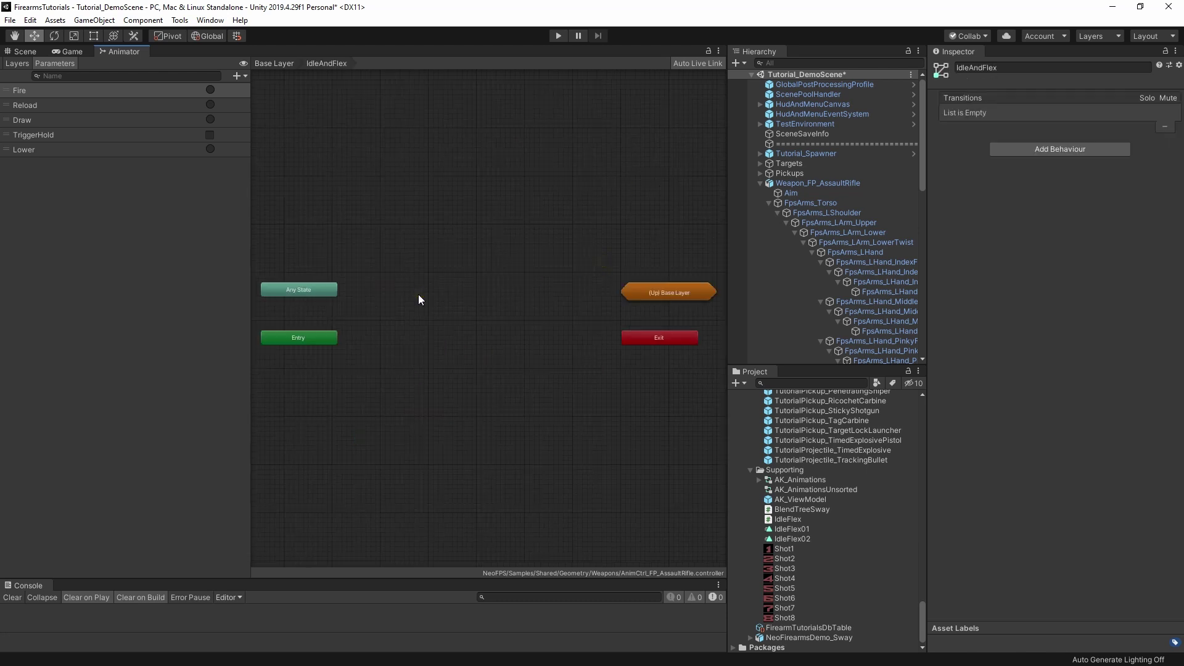
{"action": "key", "text": "ctrl+v"}
{"action": "left_click_drag", "start_coordinate": [324, 293], "coordinate": [448, 343]}
{"action": "left_click", "coordinate": [465, 363]}
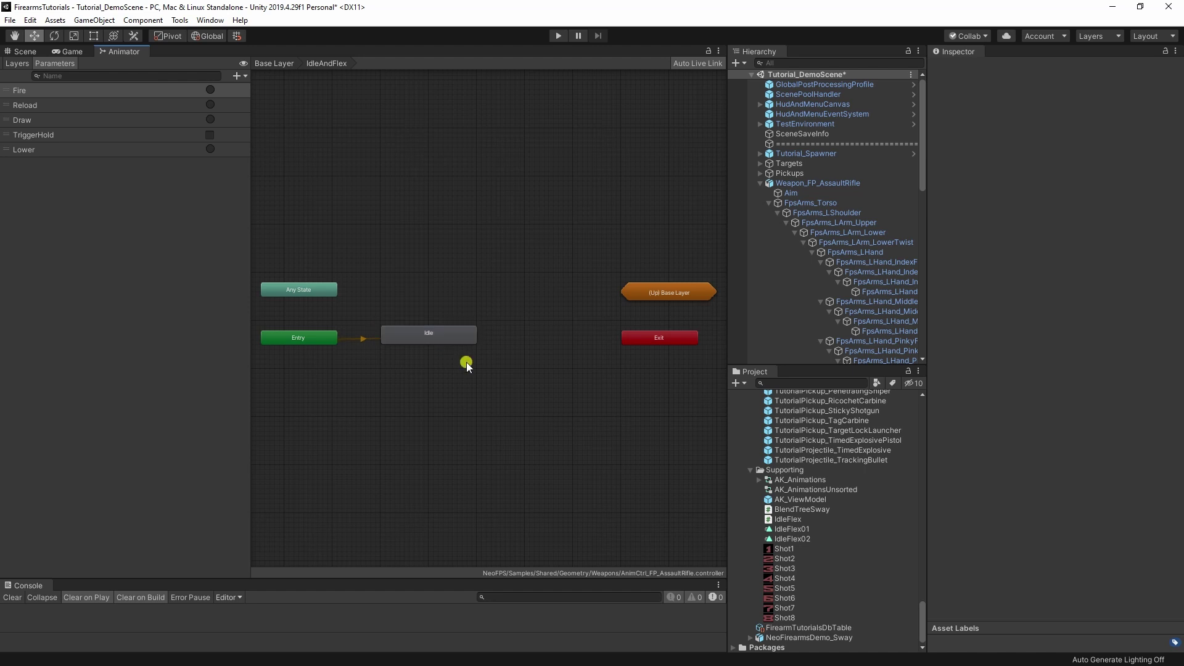
Add IdleFlex01 and IdleFlex02 states from their clips, stacked to the right of Idle.
{"action": "left_click_drag", "start_coordinate": [802, 530], "coordinate": [526, 291]}
{"action": "left_click_drag", "start_coordinate": [794, 540], "coordinate": [555, 370]}
{"action": "mouse_move", "coordinate": [559, 296]}
{"action": "left_mouse_down"}
{"action": "mouse_move", "coordinate": [543, 294]}
{"action": "mouse_move", "coordinate": [546, 308]}
{"action": "left_mouse_up"}
{"action": "left_click", "coordinate": [439, 401]}
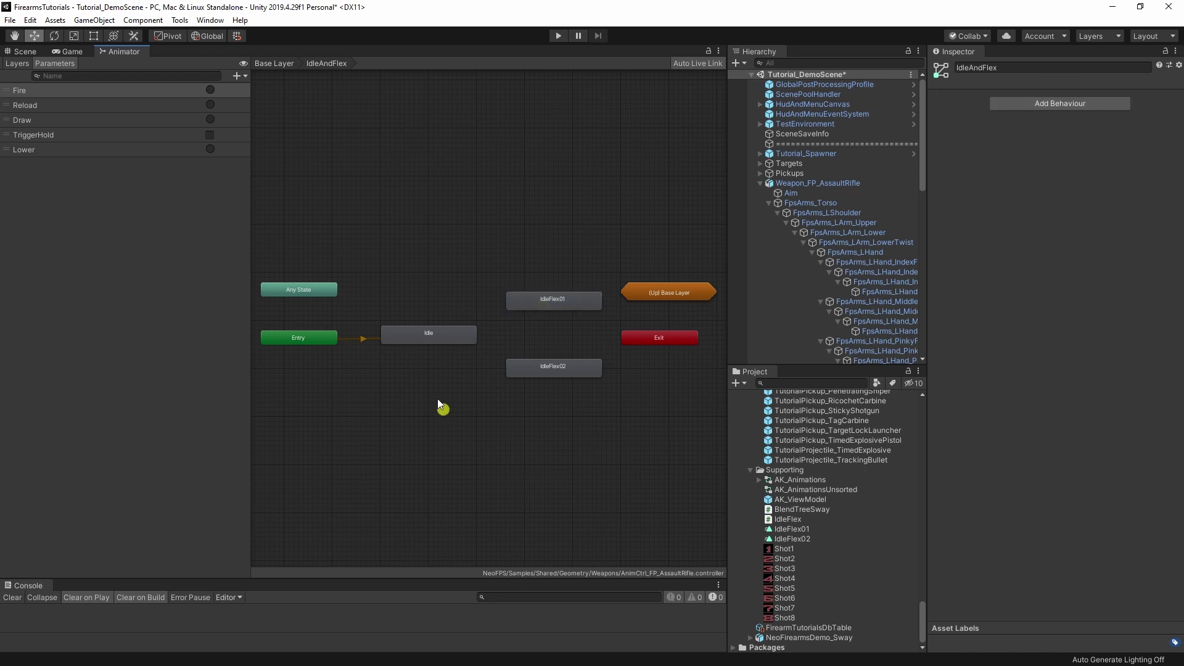
Add an Idle to IdleFlex01 transition without exit time and with non-fixed duration.
{"action": "right_click", "coordinate": [435, 340]}
{"action": "left_click", "coordinate": [473, 348]}
{"action": "left_click", "coordinate": [542, 299]}
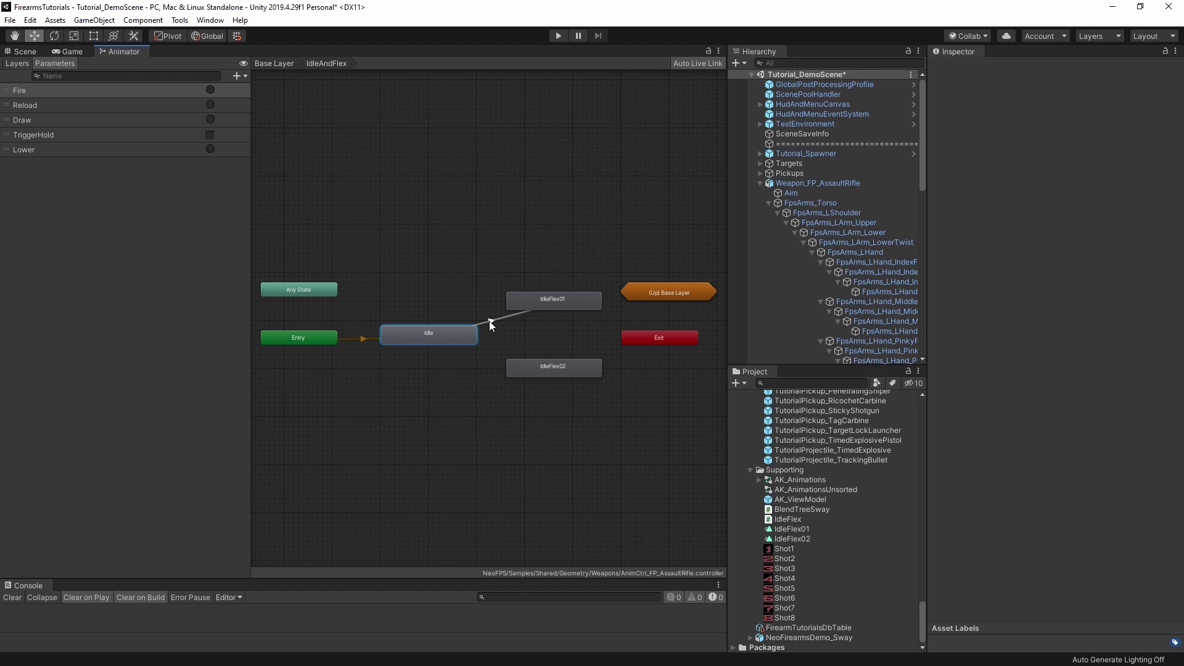
{"action": "left_click", "coordinate": [490, 320]}
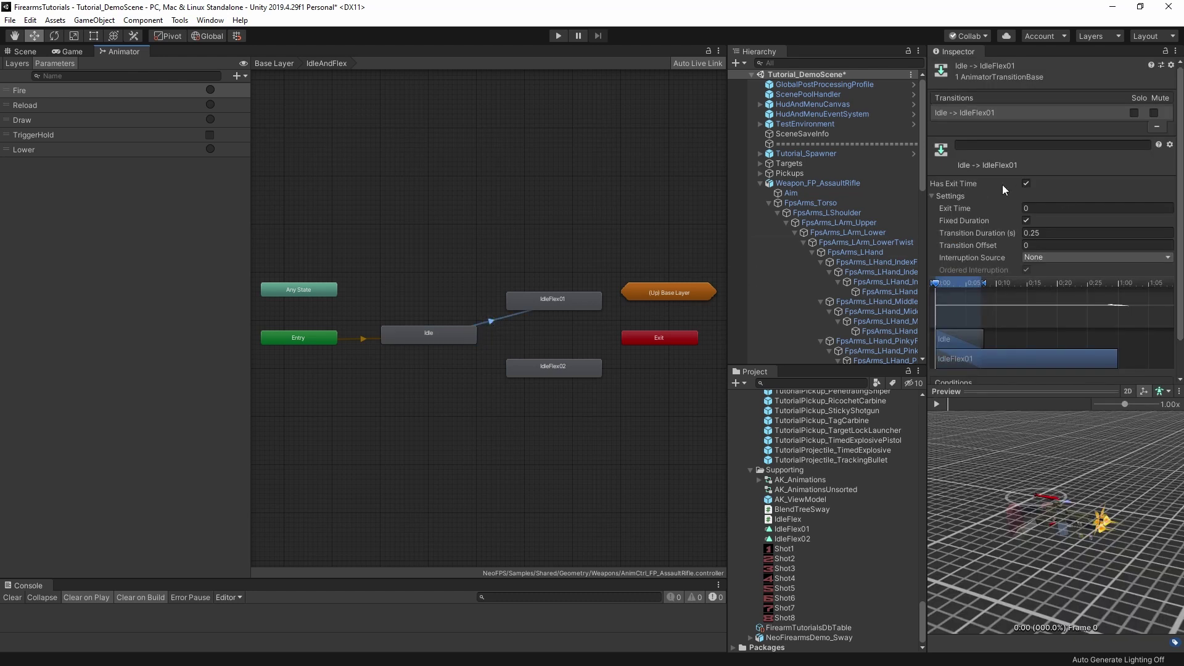
{"action": "left_click", "coordinate": [1027, 184]}
{"action": "left_click", "coordinate": [1027, 220]}
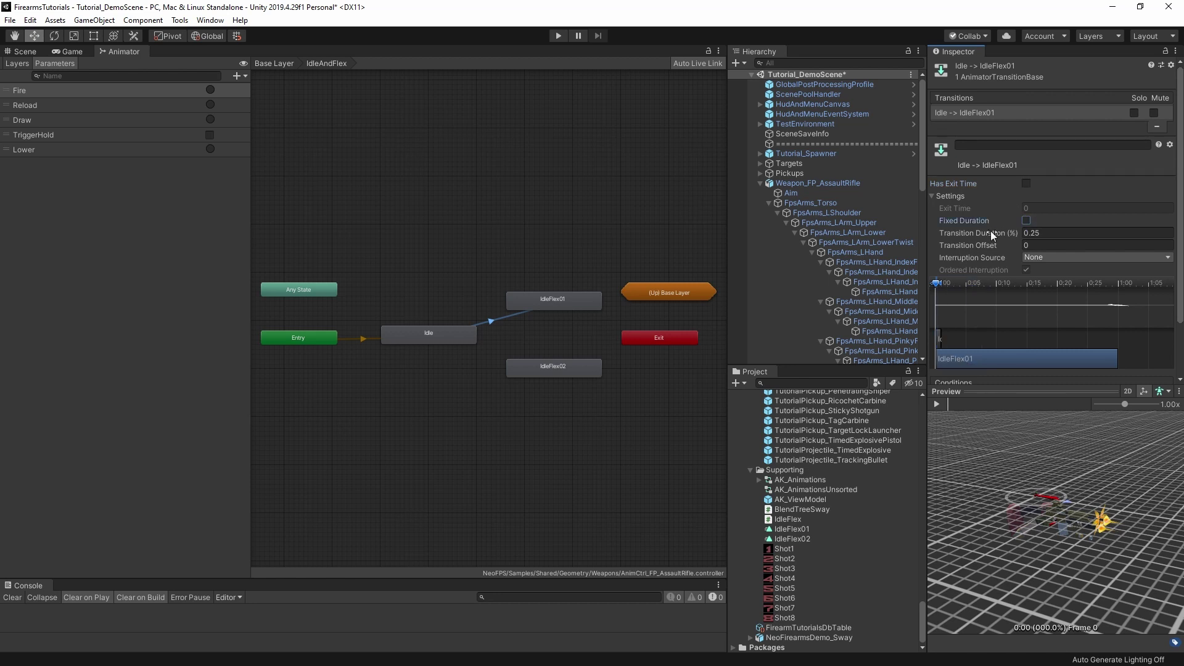
{"action": "left_click", "coordinate": [1037, 234]}
Add an IdleFlex01 to Idle transition with Fixed Duration turned off.
{"action": "right_click", "coordinate": [576, 302]}
{"action": "left_click", "coordinate": [594, 311]}
{"action": "left_click", "coordinate": [445, 327]}
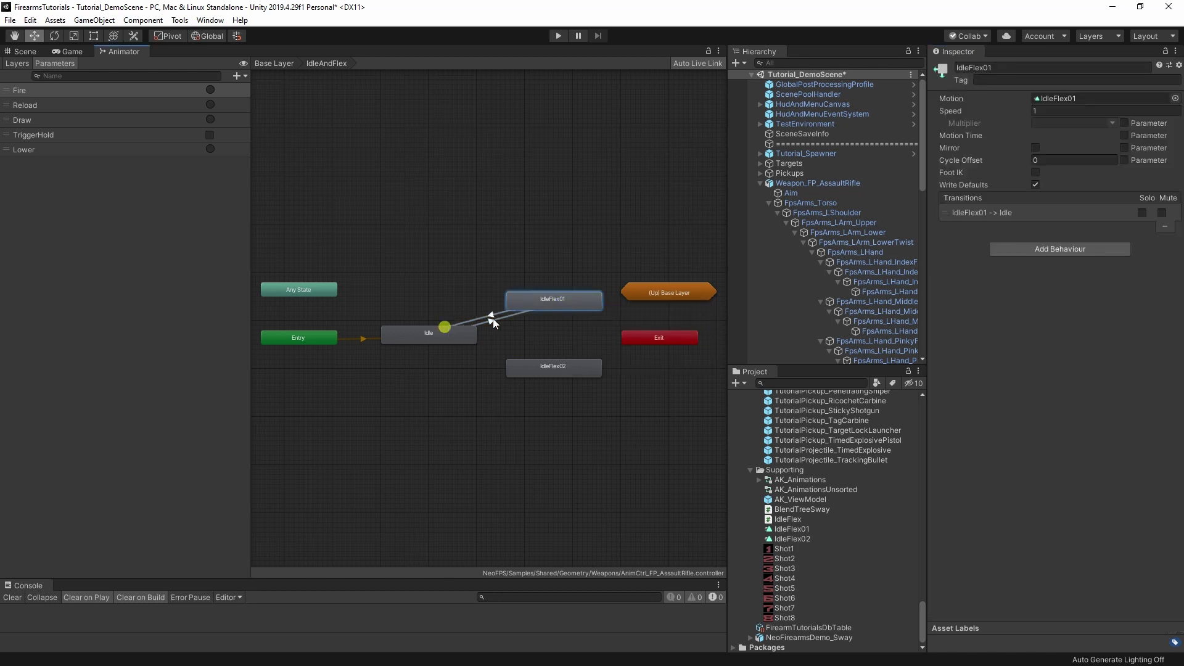
{"action": "left_click", "coordinate": [493, 318]}
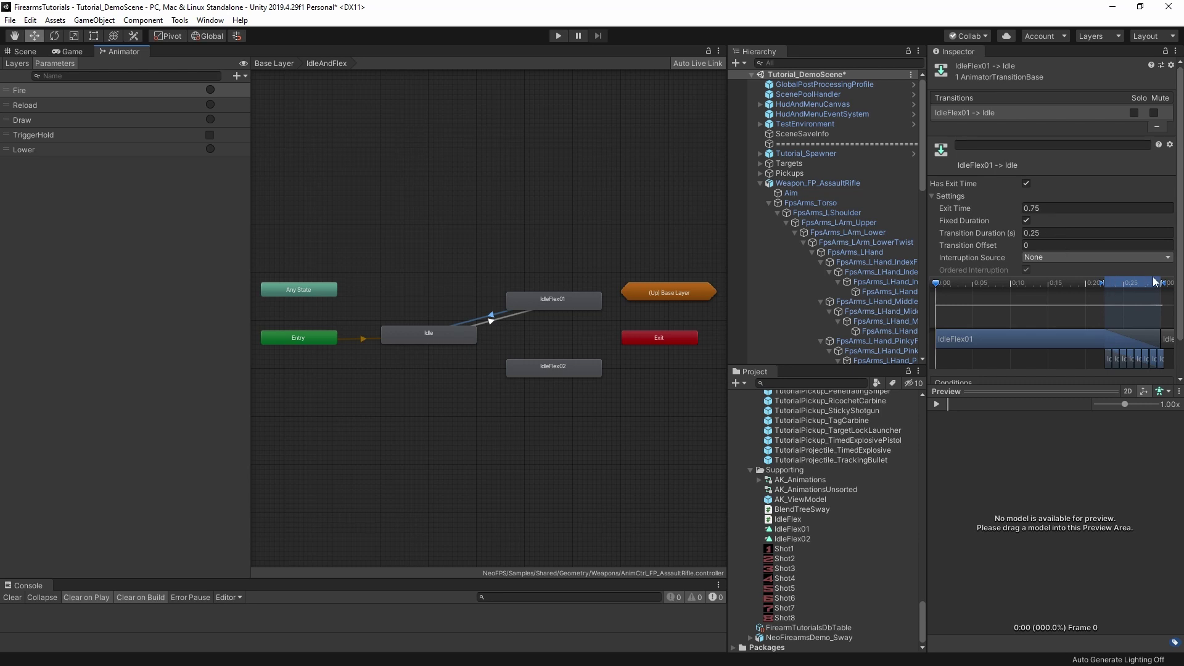
{"action": "left_click", "coordinate": [1026, 220]}
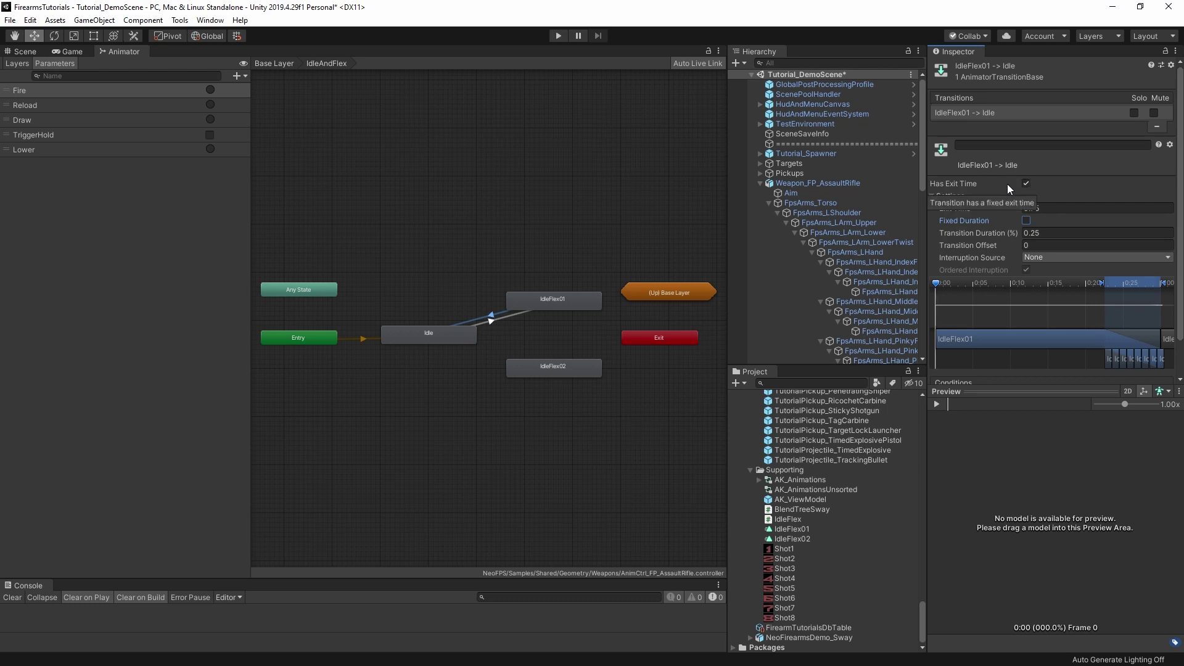
{"action": "left_click", "coordinate": [1053, 386]}
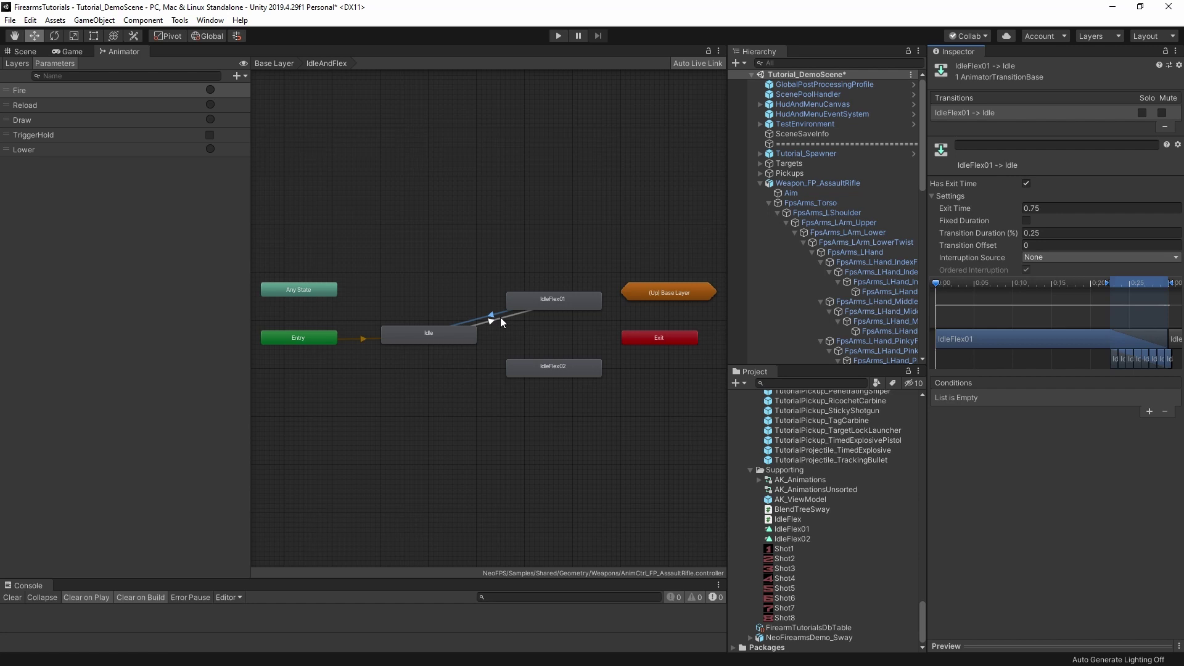
Add an Idle to IdleFlex02 transition with Fixed Duration and Has Exit Time turned off.
{"action": "right_click", "coordinate": [459, 336]}
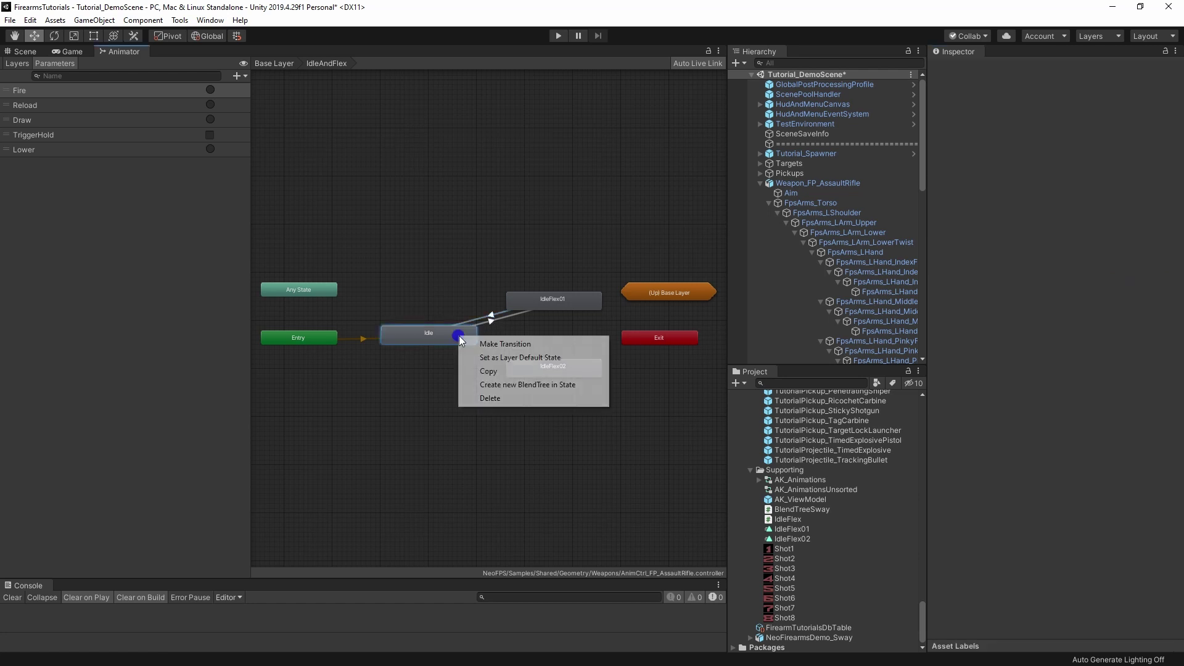
{"action": "left_click", "coordinate": [478, 340]}
{"action": "left_click", "coordinate": [532, 367]}
{"action": "left_click", "coordinate": [488, 353]}
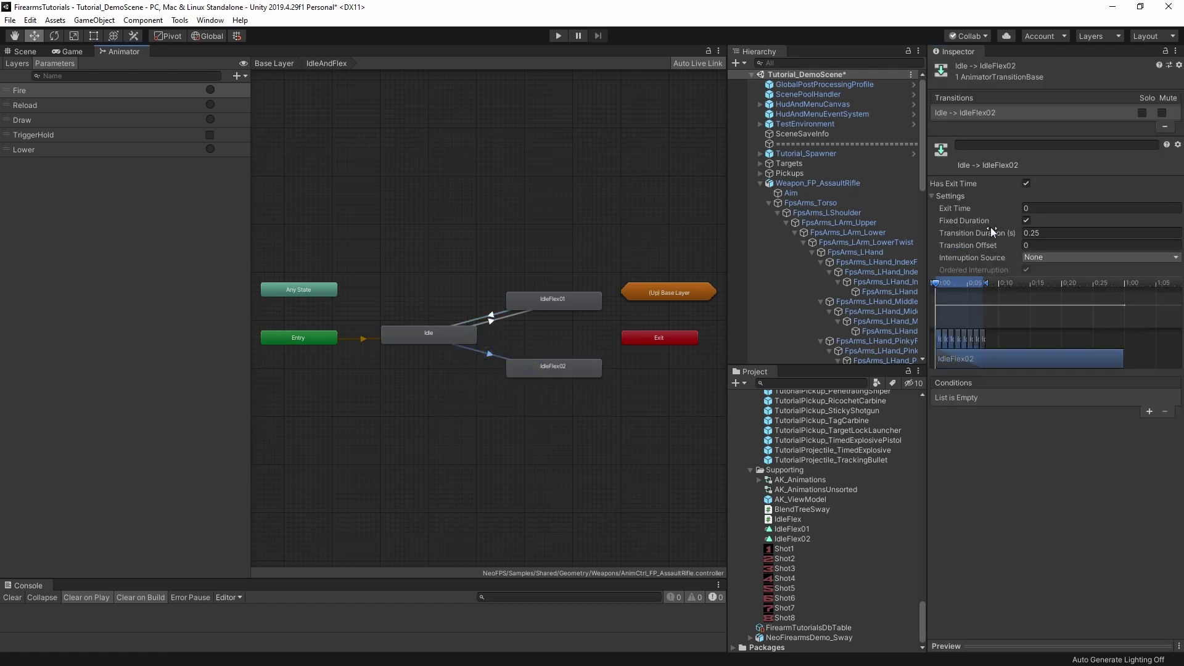
{"action": "left_click", "coordinate": [1026, 220]}
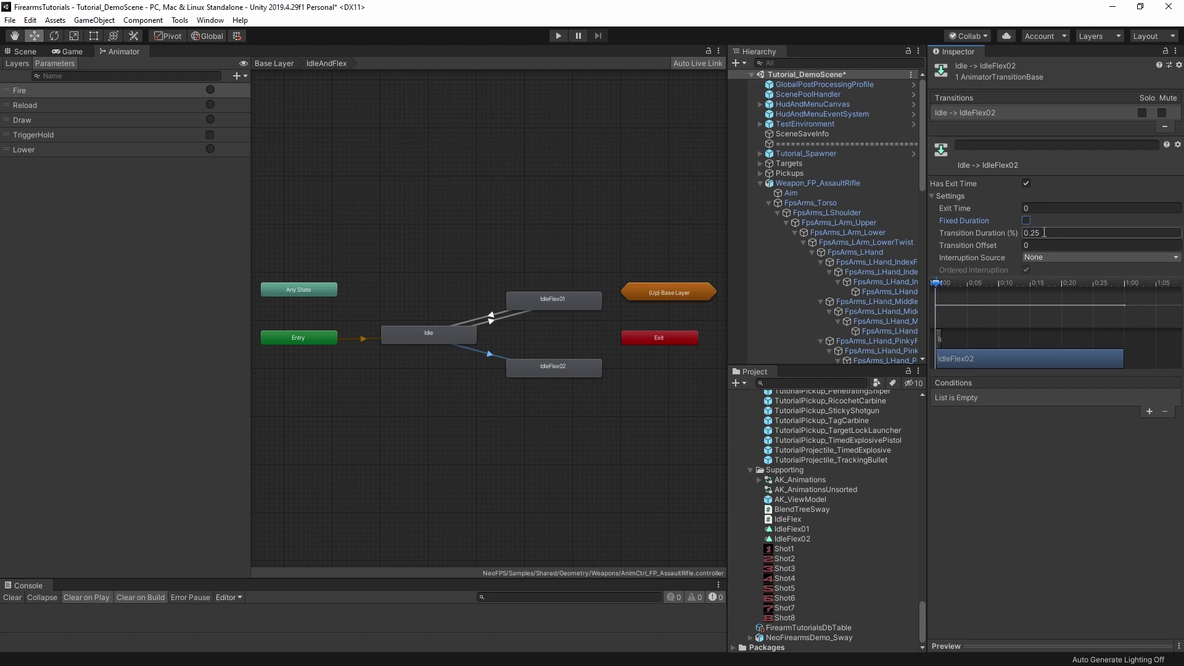
{"action": "left_click", "coordinate": [1026, 184]}
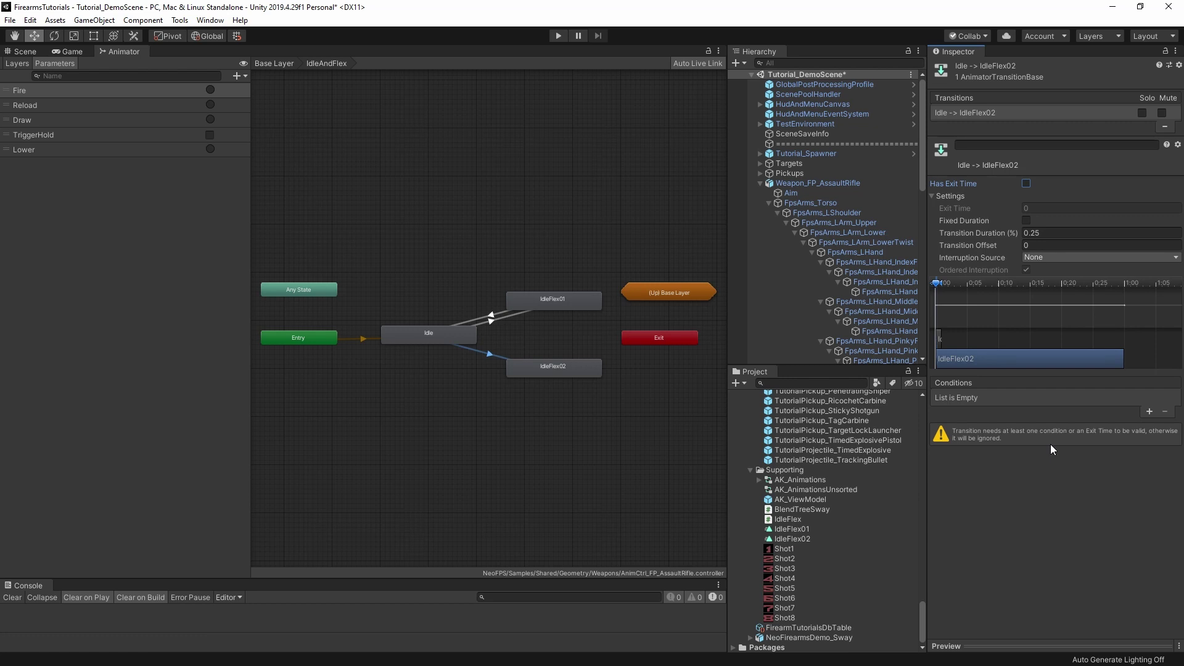
Add a transition from IdleFlex02 back to Idle and adjust its duration setting.
{"action": "right_click", "coordinate": [576, 372]}
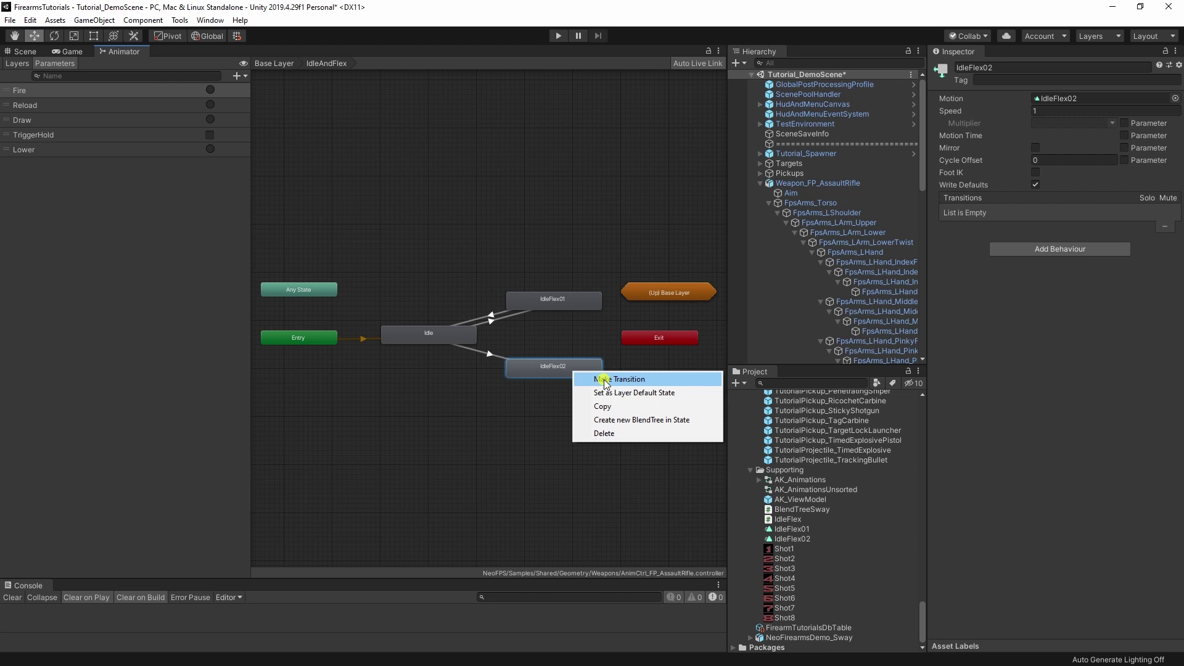
{"action": "left_click", "coordinate": [586, 377]}
{"action": "left_click", "coordinate": [470, 338]}
{"action": "left_click", "coordinate": [492, 351]}
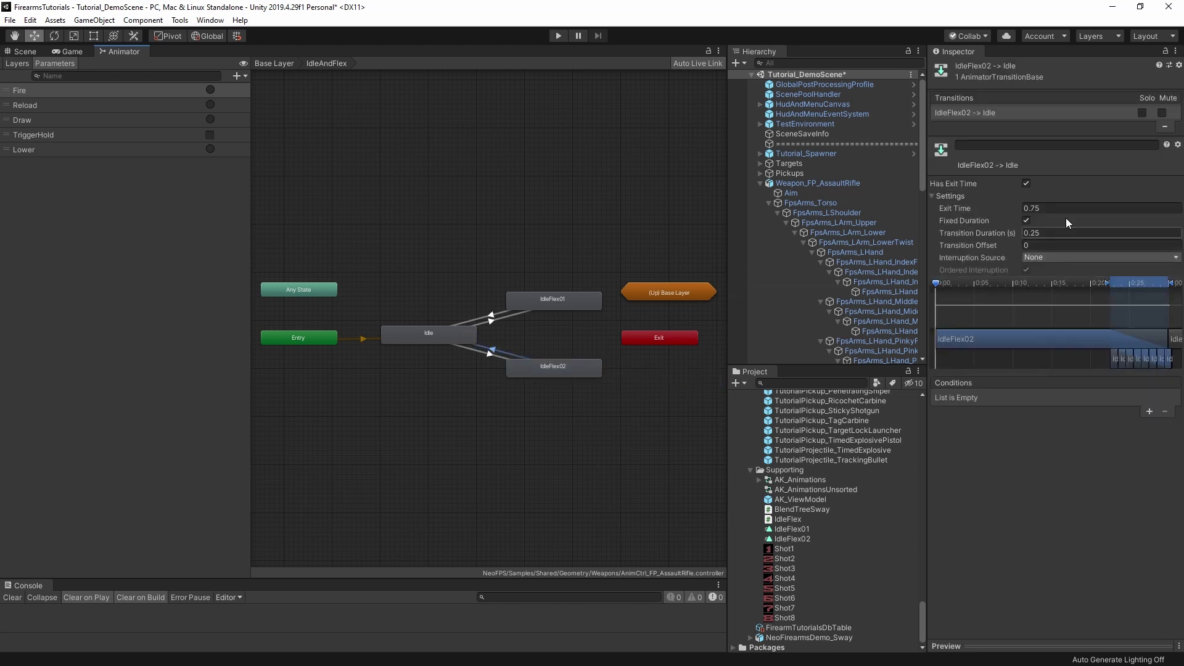
{"action": "left_click", "coordinate": [1025, 220]}
{"action": "left_click", "coordinate": [534, 431]}
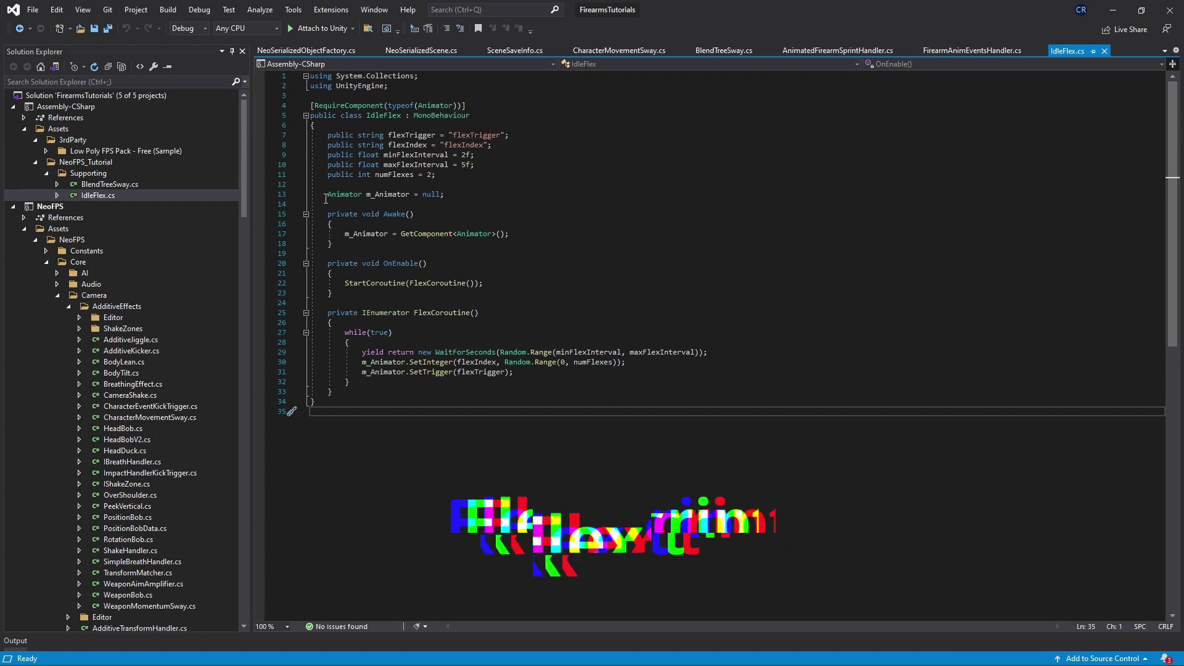
Walk through the m_Animator field, Awake's GetComponent call and OnEnable's StartCoroutine call in IdleFlex.cs.
{"action": "left_click_drag", "start_coordinate": [327, 195], "coordinate": [443, 194]}
{"action": "left_click", "coordinate": [449, 194]}
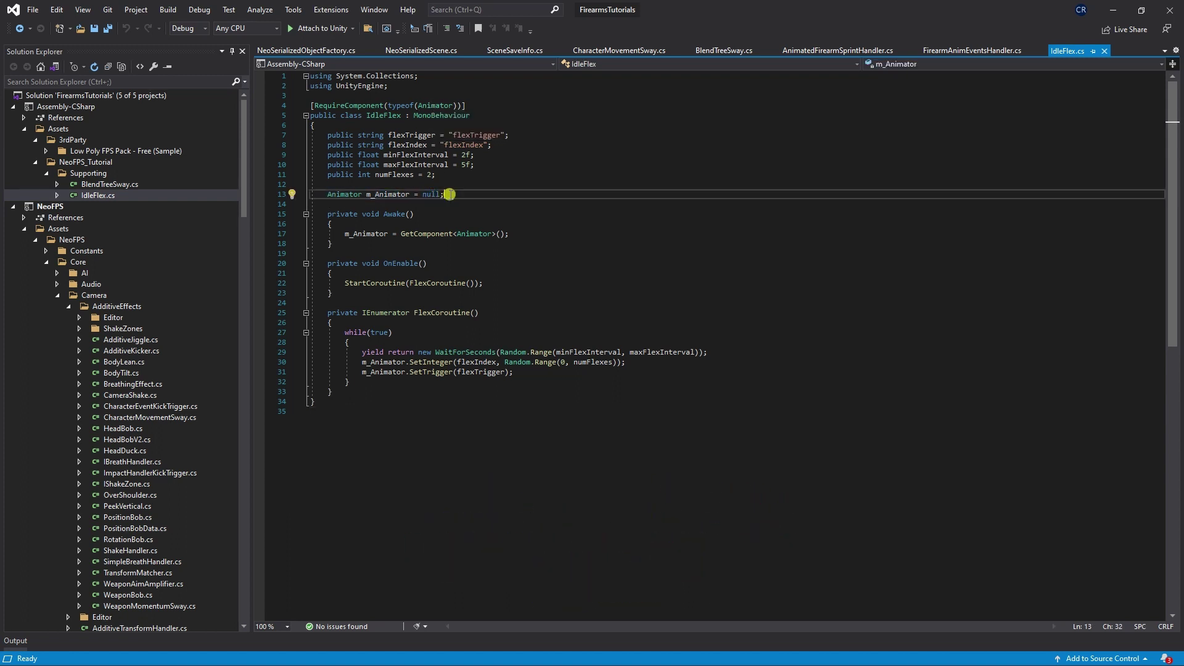
{"action": "double_click", "coordinate": [414, 233]}
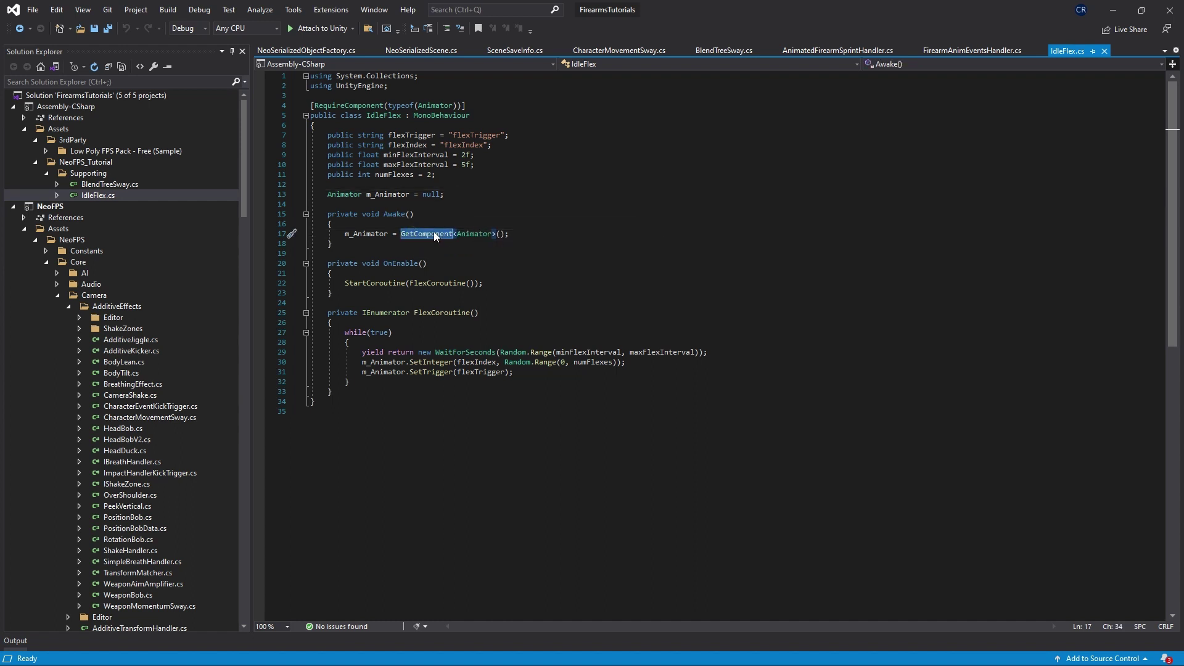
{"action": "left_click", "coordinate": [399, 263]}
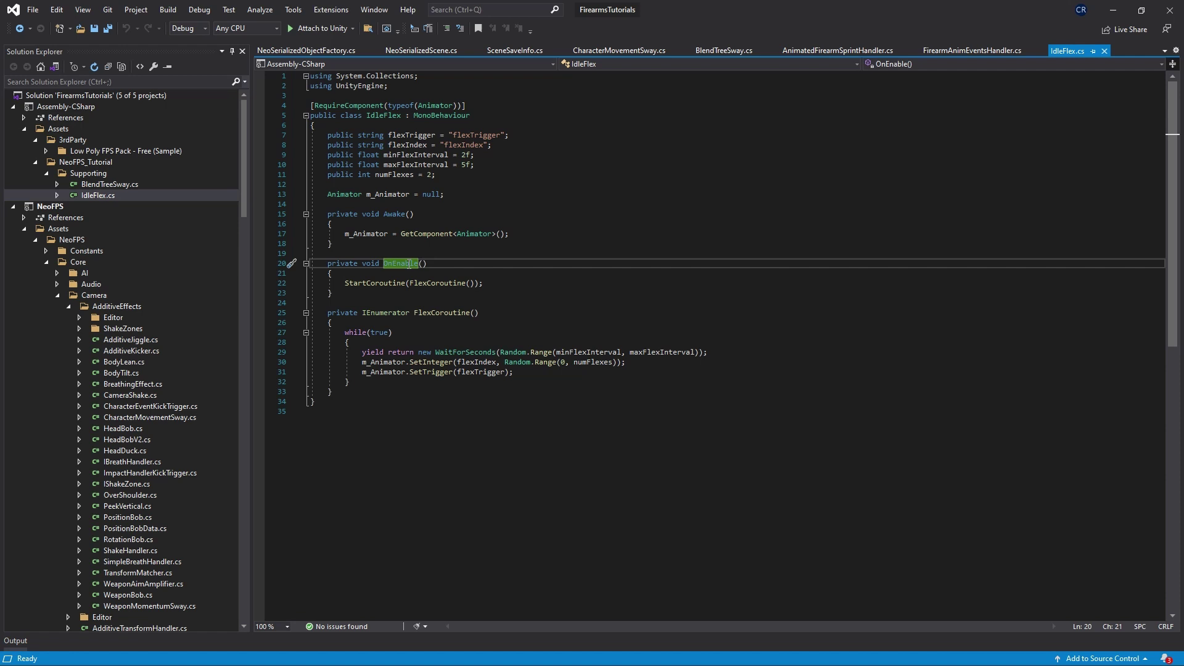
{"action": "left_click", "coordinate": [370, 282]}
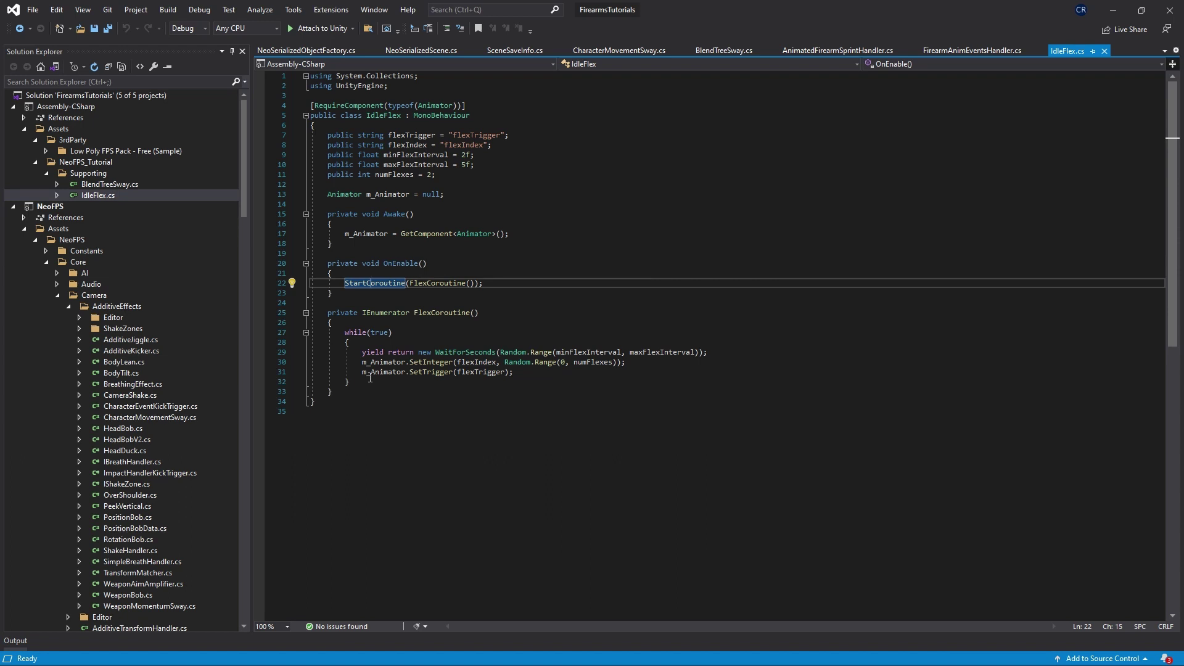
Highlight the random wait, flexIndex and flexTrigger calls, then copy the flexTrigger name.
{"action": "left_click", "coordinate": [506, 352]}
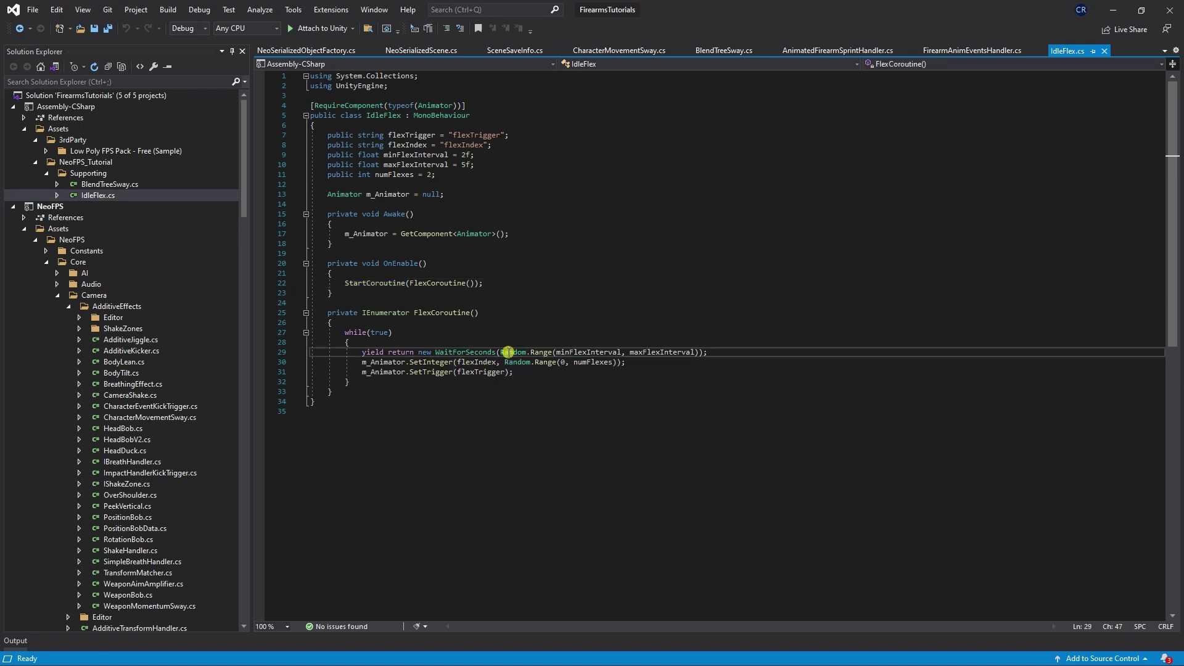
{"action": "left_click", "coordinate": [567, 351]}
{"action": "left_click", "coordinate": [660, 350]}
{"action": "double_click", "coordinate": [660, 350]}
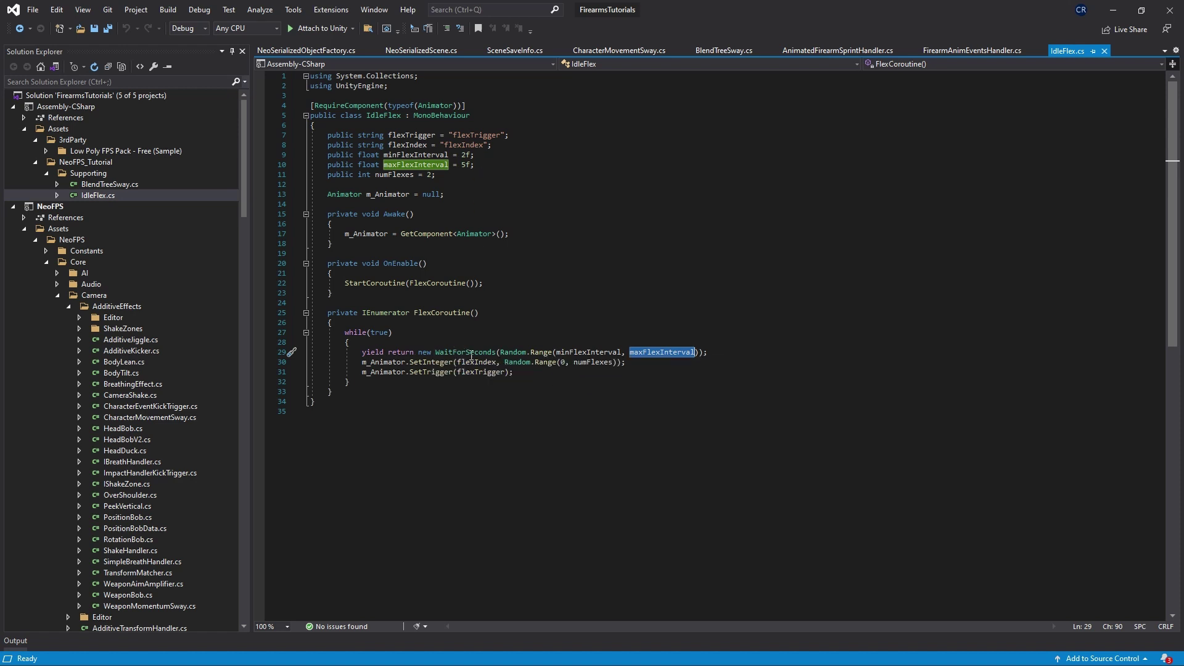
{"action": "mouse_move", "coordinate": [482, 350]}
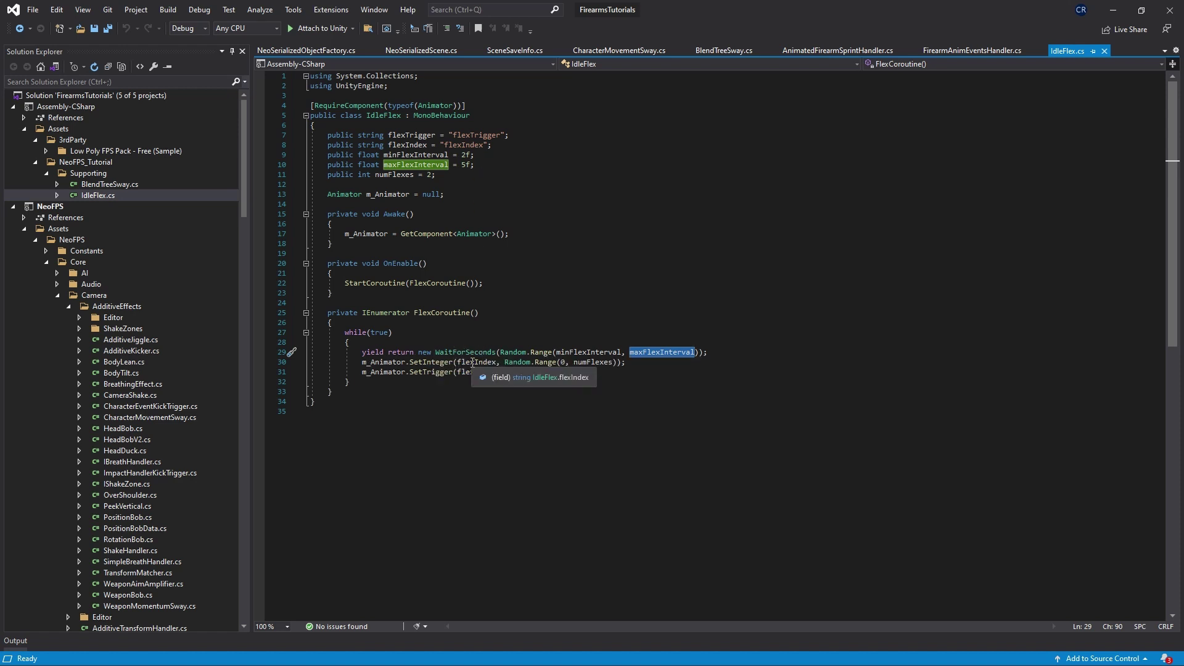
{"action": "double_click", "coordinate": [487, 362]}
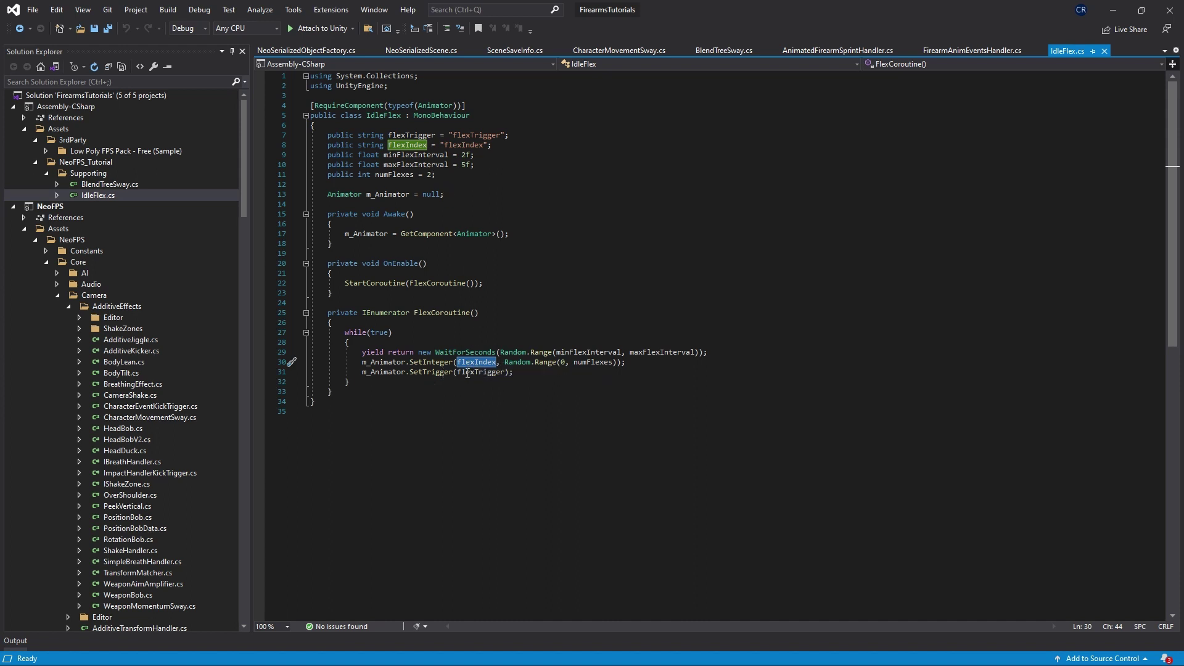
{"action": "double_click", "coordinate": [479, 373]}
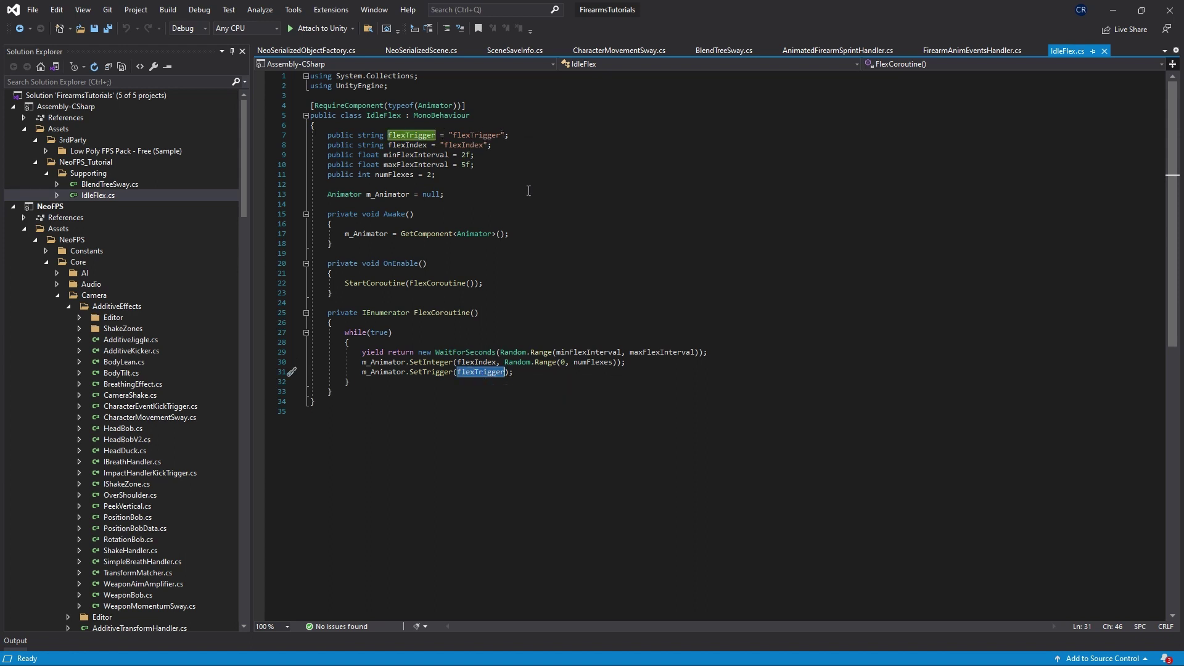
{"action": "double_click", "coordinate": [471, 135]}
{"action": "key", "text": "ctrl+c"}
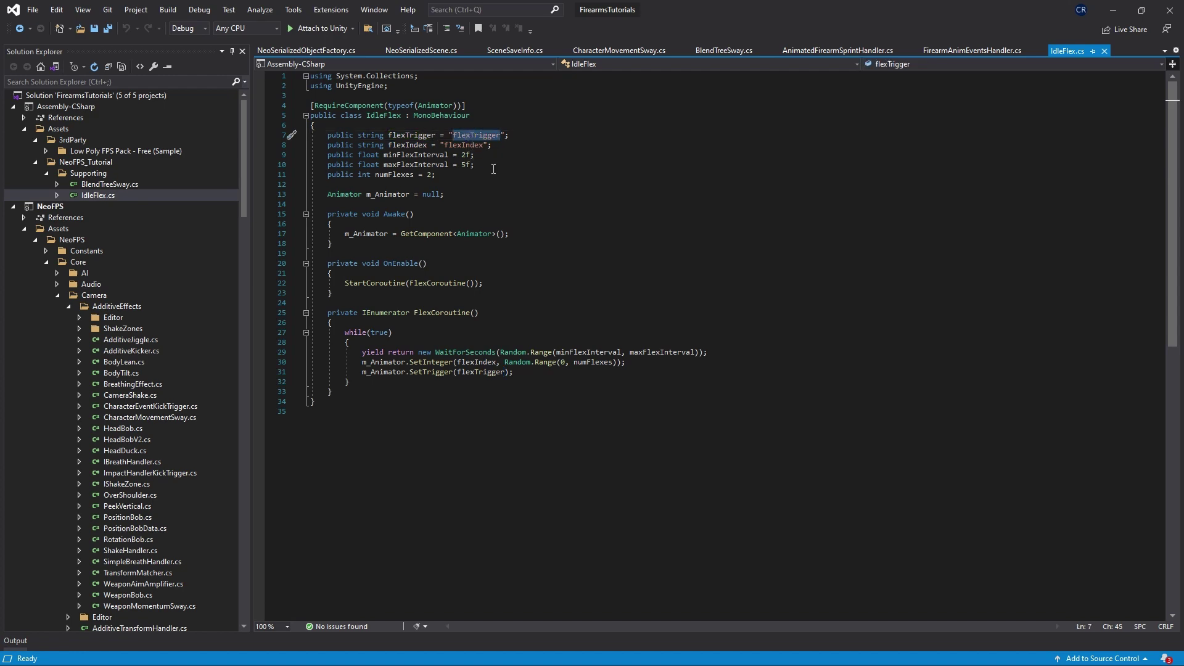
{"action": "left_click", "coordinate": [520, 175]}
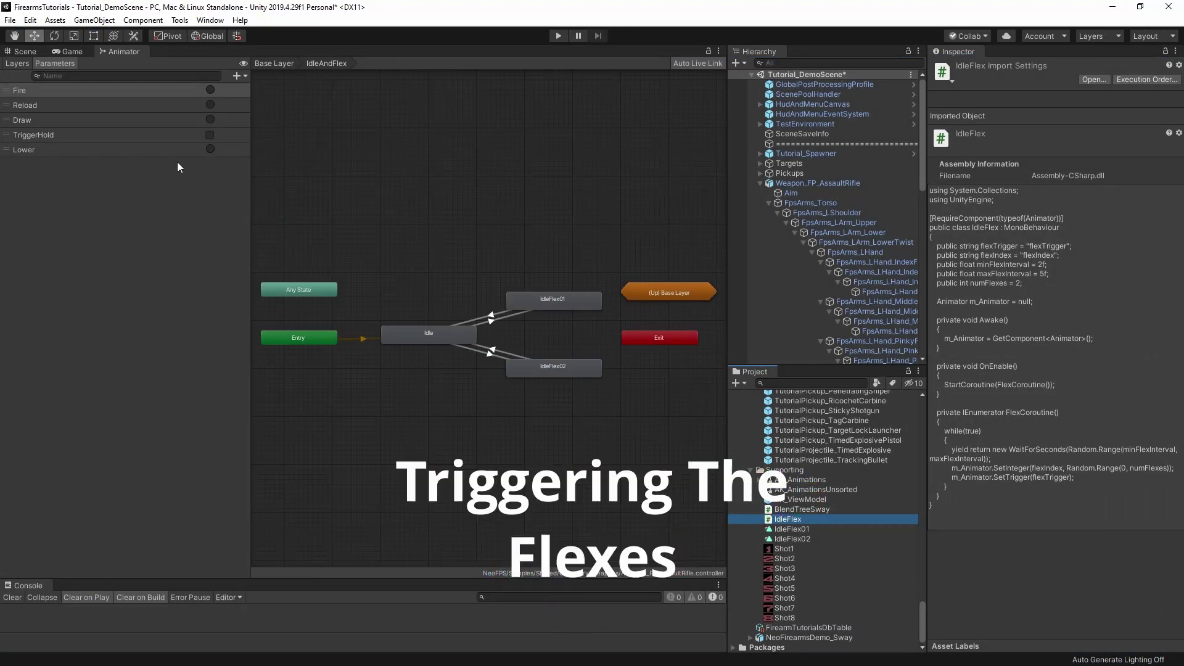
Add a flexTrigger trigger parameter and a flexIndex integer parameter to the animator.
{"action": "left_click", "coordinate": [239, 76]}
{"action": "left_click", "coordinate": [254, 130]}
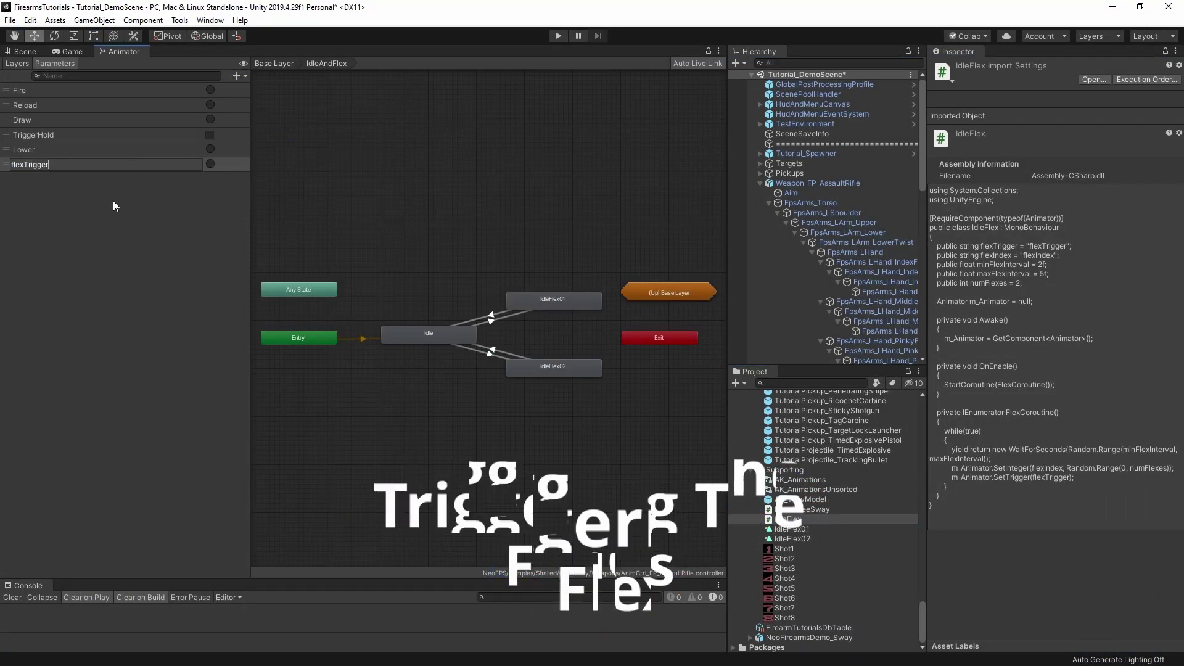
{"action": "left_click", "coordinate": [238, 77]}
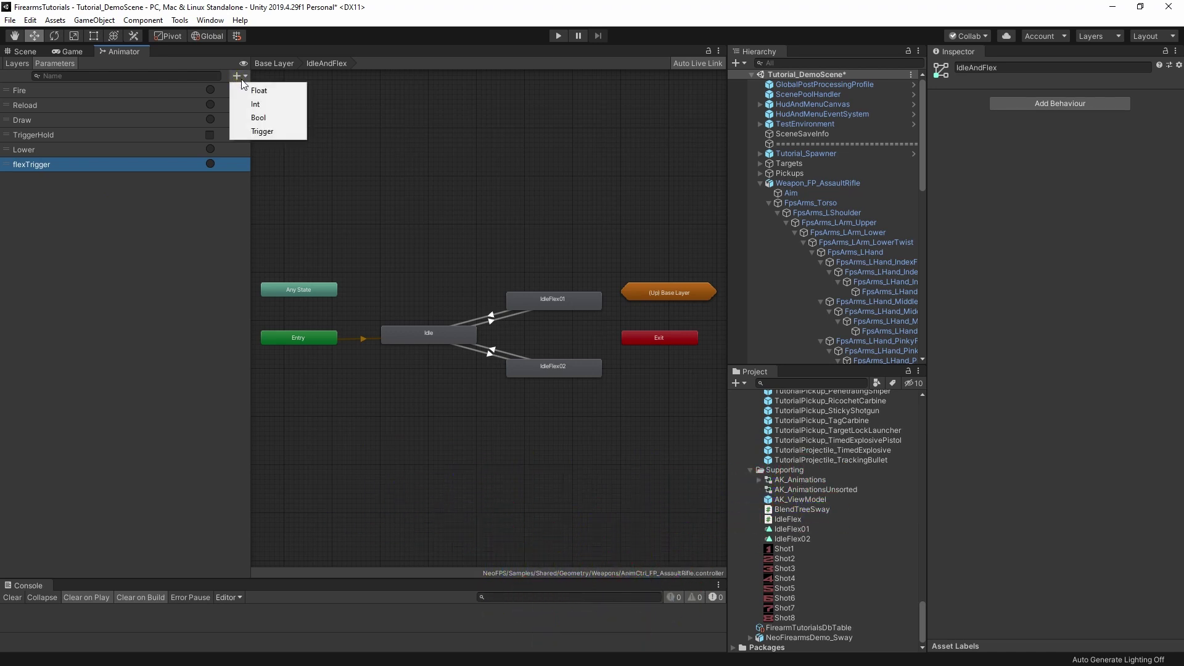
{"action": "left_click", "coordinate": [255, 105]}
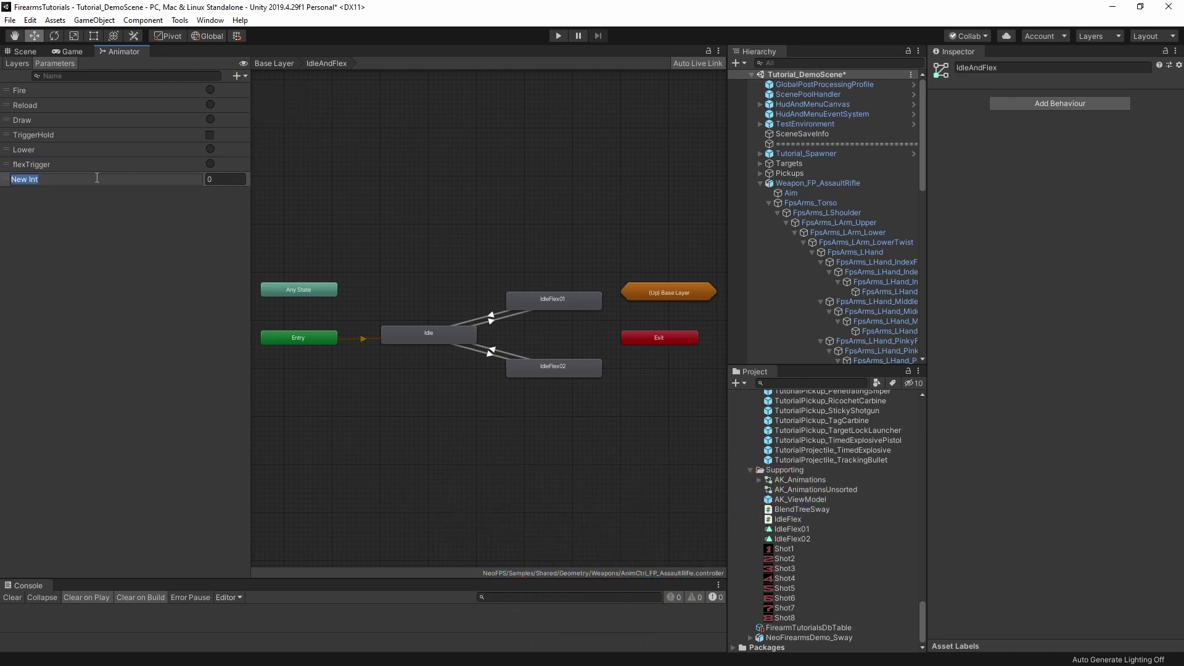
{"action": "key", "text": "ctrl+v"}
{"action": "left_click_drag", "start_coordinate": [71, 179], "coordinate": [23, 180]}
{"action": "type", "text": "Index"}
{"action": "key", "text": "Return"}
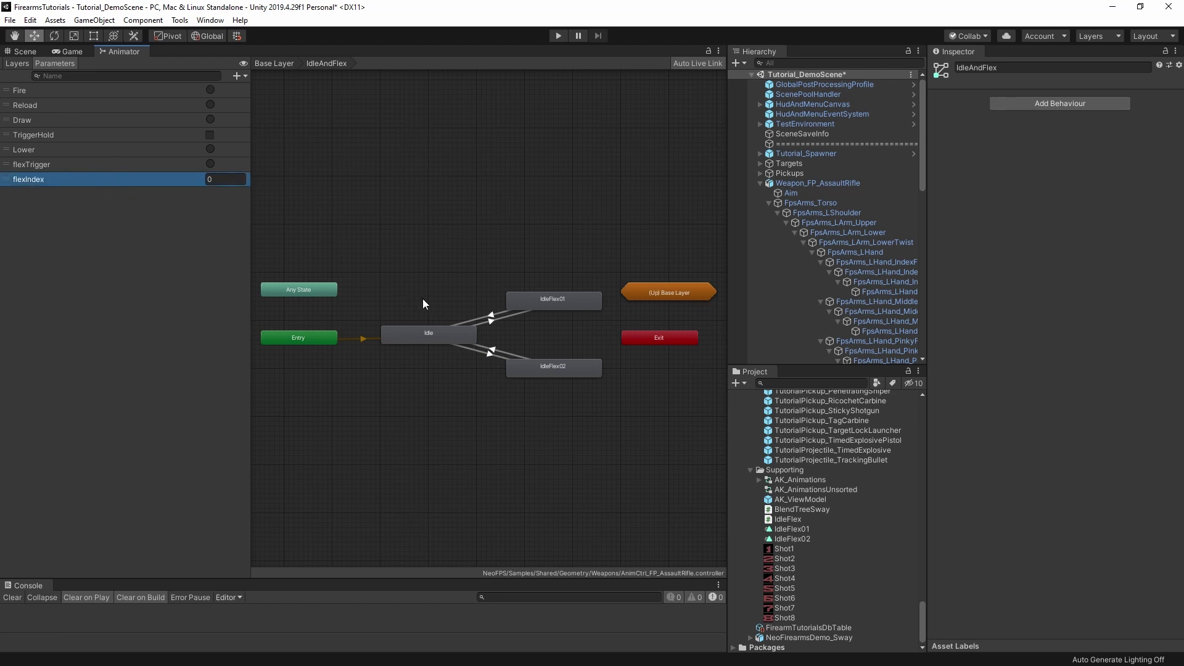
Give the Idle → IdleFlex01 transition conditions flexTrigger and flexIndex Equals 0.
{"action": "left_click", "coordinate": [491, 321]}
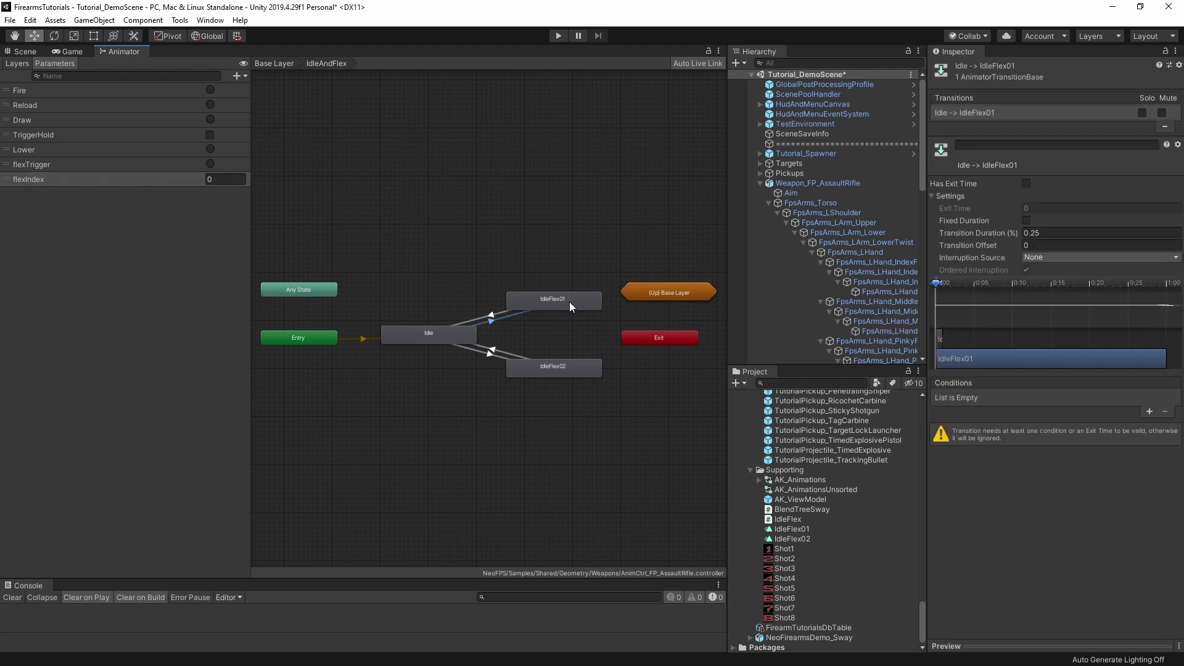
{"action": "left_click", "coordinate": [1150, 412]}
{"action": "left_click", "coordinate": [985, 399]}
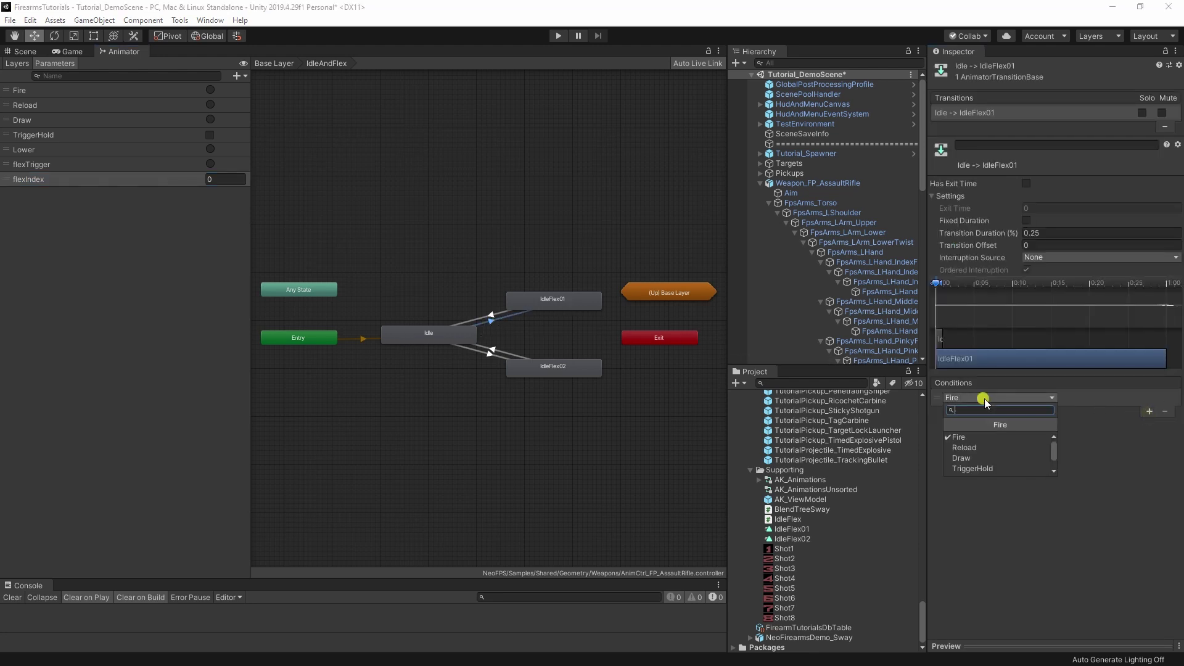
{"action": "left_click", "coordinate": [990, 461]}
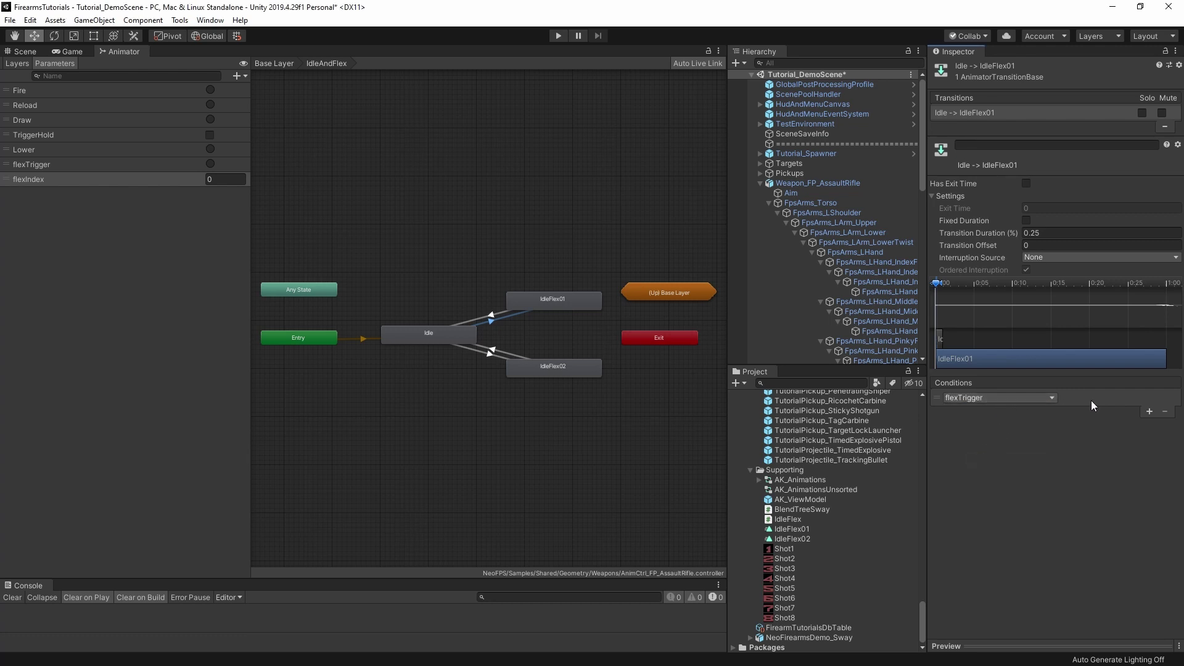
{"action": "left_click", "coordinate": [1148, 411]}
{"action": "left_click", "coordinate": [993, 411]}
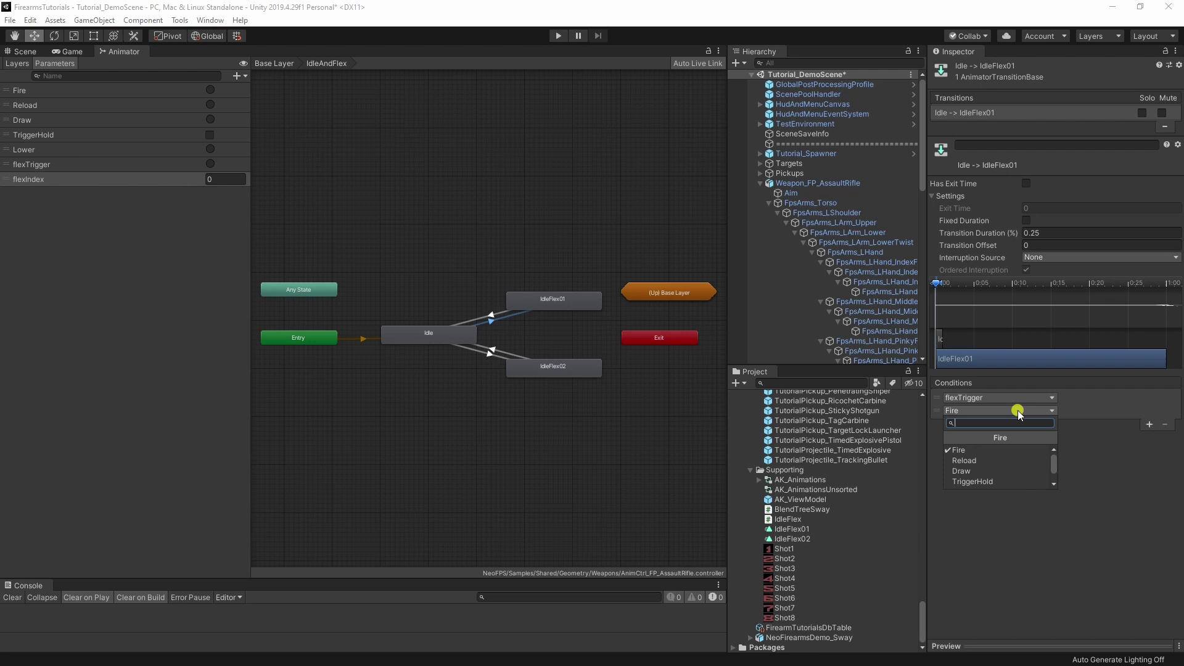
{"action": "left_click", "coordinate": [987, 483]}
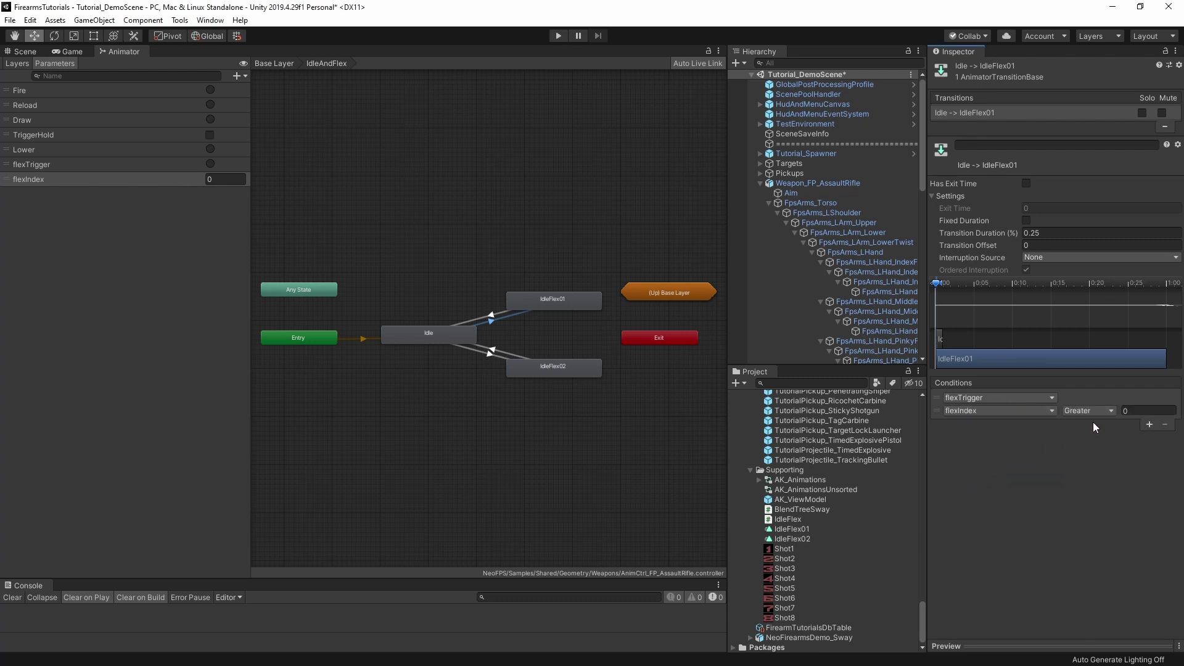
{"action": "left_click", "coordinate": [1108, 412]}
{"action": "left_click", "coordinate": [1092, 449]}
Give the Idle → IdleFlex02 transition conditions flexTrigger and flexIndex Equals 1.
{"action": "left_click", "coordinate": [490, 350]}
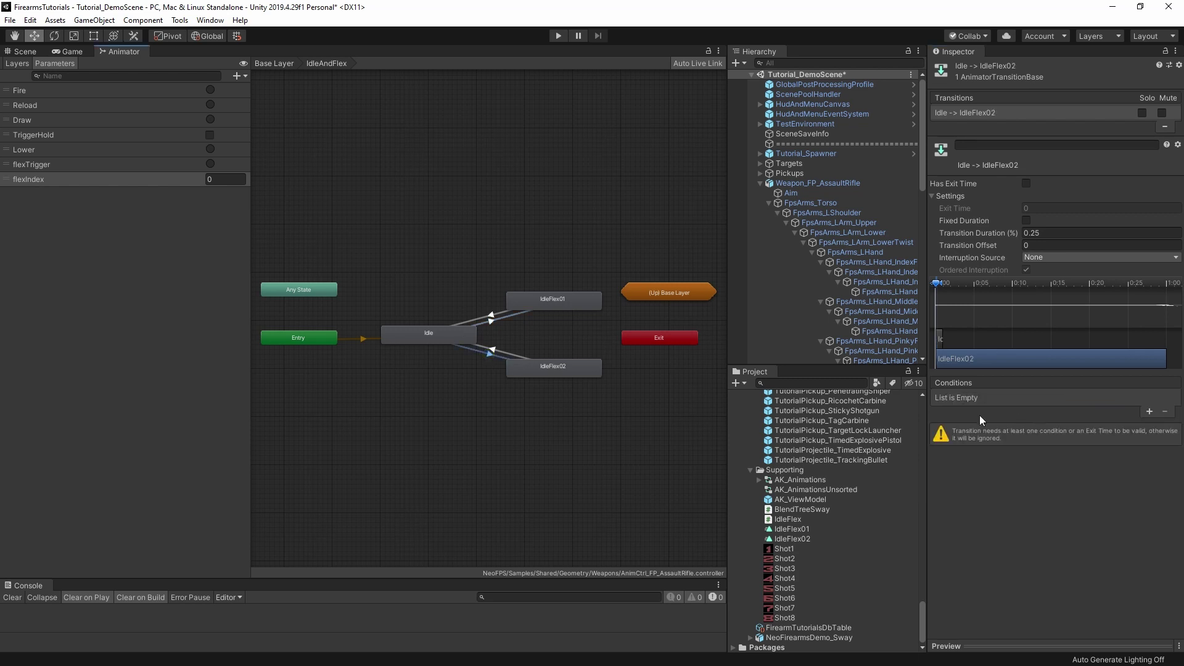
{"action": "left_click", "coordinate": [1149, 412]}
{"action": "left_click", "coordinate": [1002, 399]}
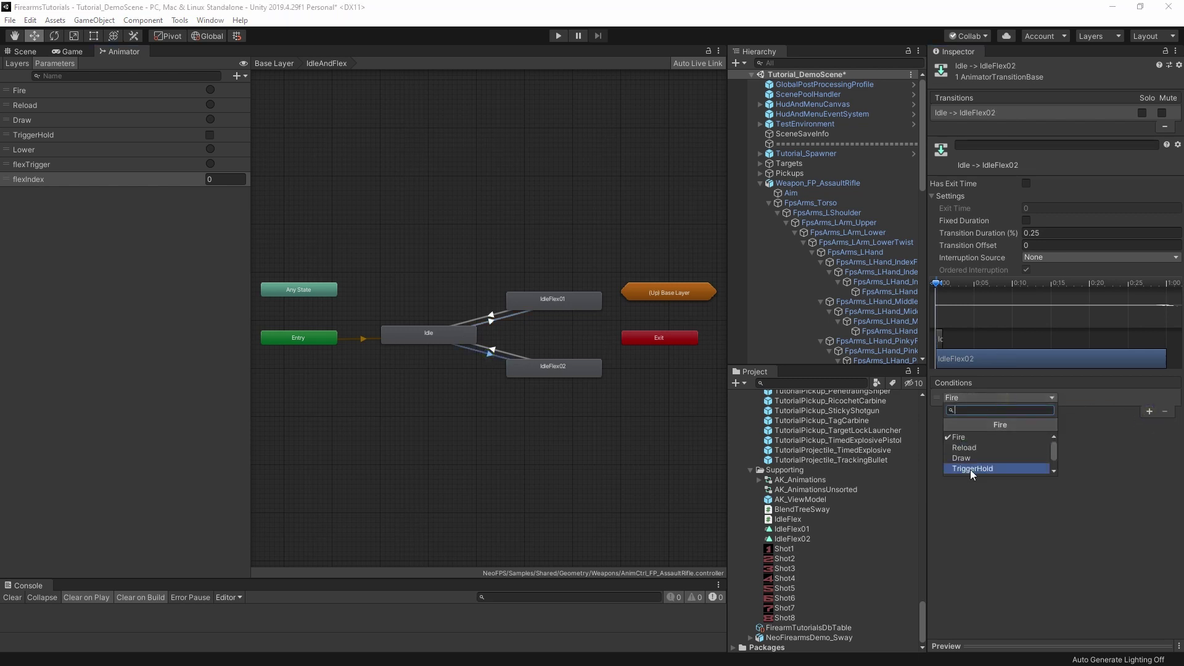
{"action": "left_click", "coordinate": [980, 460]}
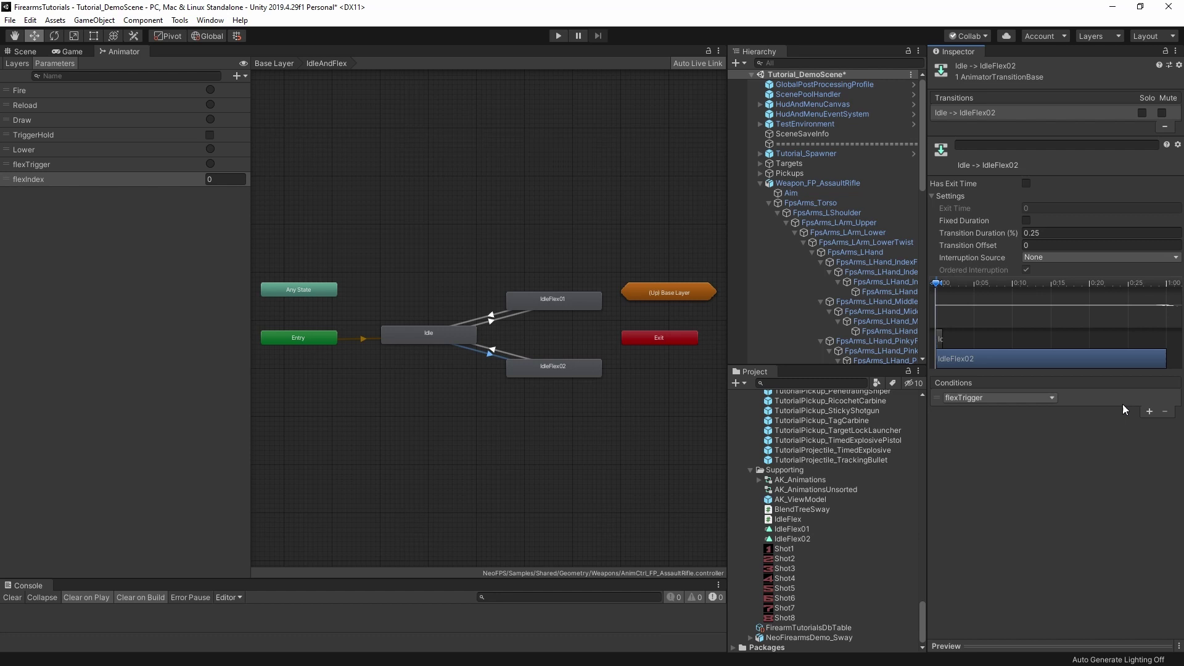
{"action": "left_click", "coordinate": [1149, 412]}
{"action": "left_click", "coordinate": [1025, 411]}
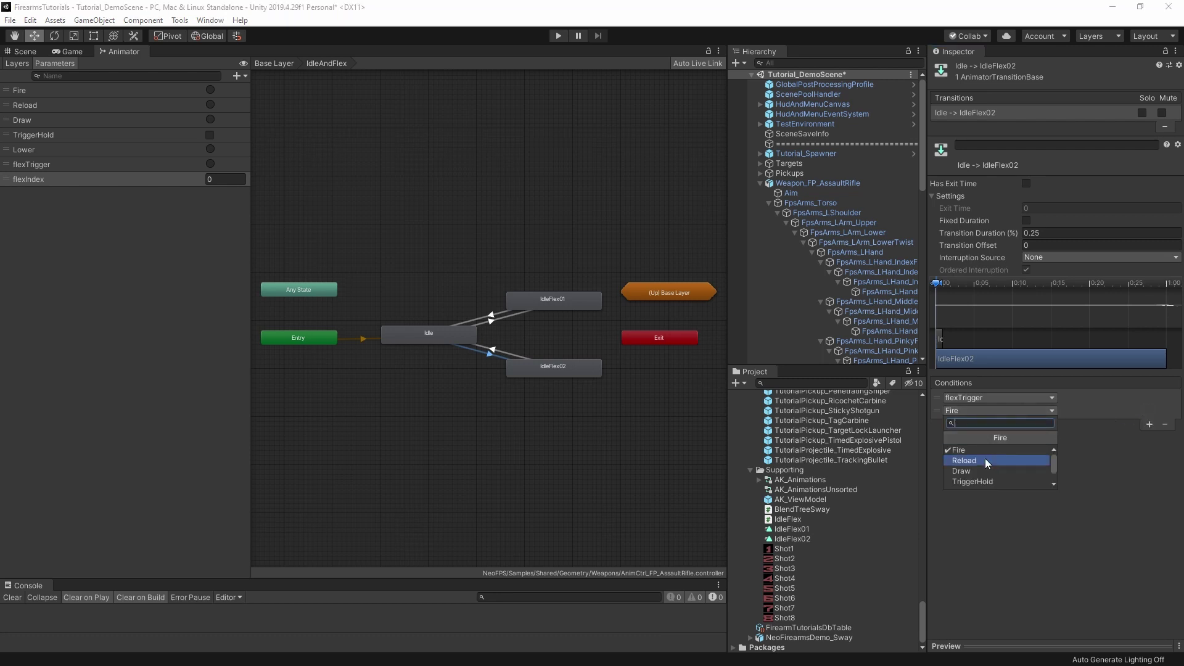
{"action": "left_click", "coordinate": [981, 484]}
{"action": "left_click", "coordinate": [1088, 411]}
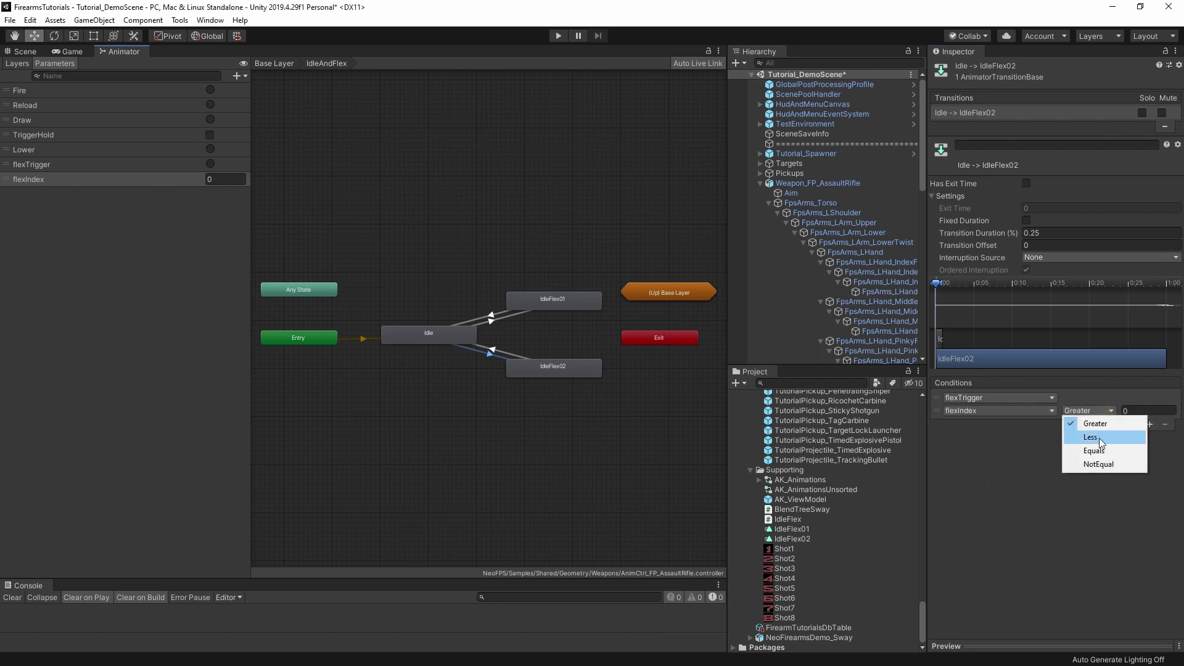
{"action": "left_click", "coordinate": [1102, 451]}
{"action": "left_click", "coordinate": [1135, 410]}
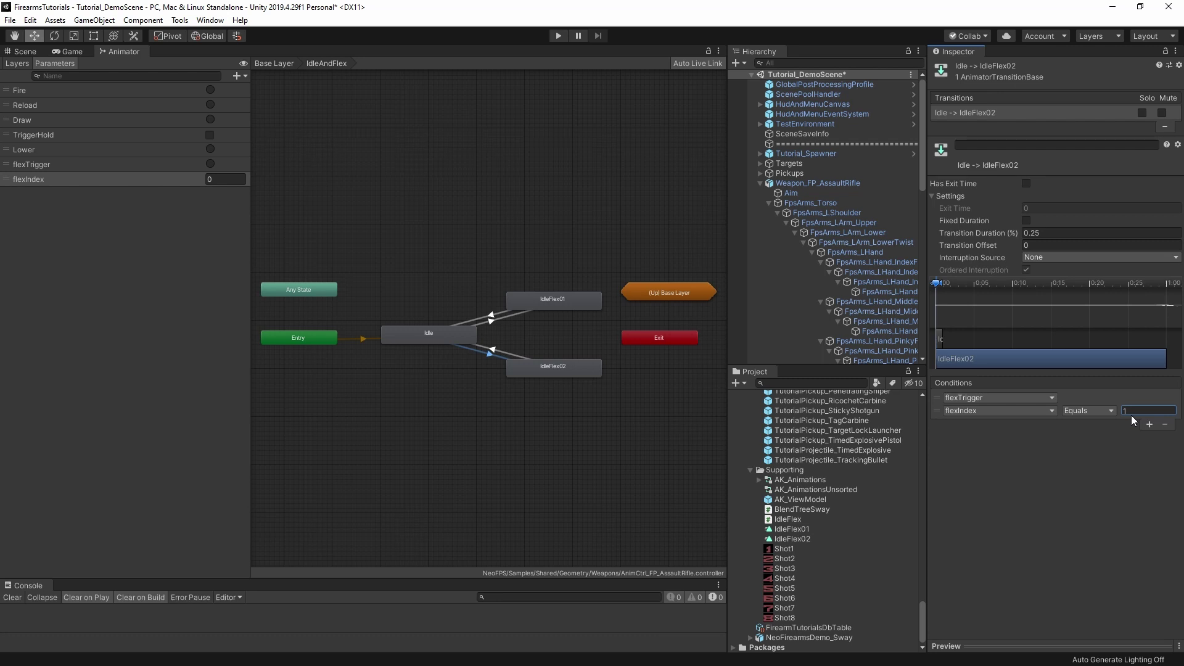
Review the conditions on both Idle → IdleFlex transitions.
{"action": "left_click", "coordinate": [491, 324]}
{"action": "left_click", "coordinate": [491, 349]}
{"action": "left_click", "coordinate": [526, 344]}
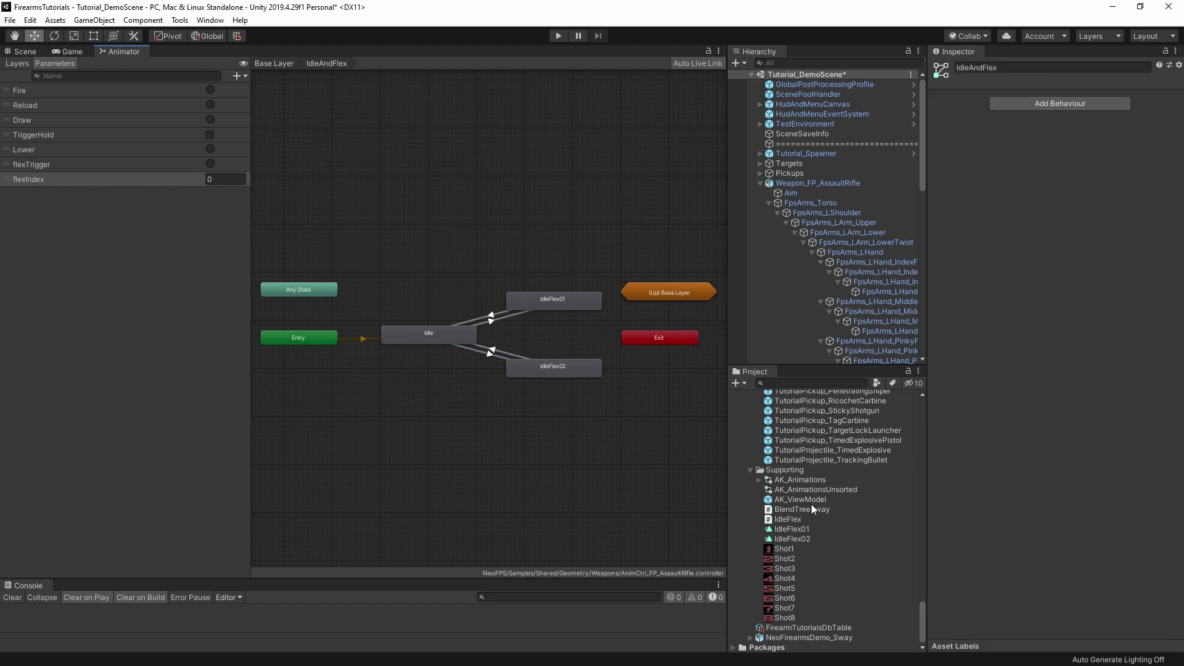
Open the TutorialFirearm_SimpleAssaultRifle prefab and attach the IdleFlex script to Weapon_FP_AssaultRifle.
{"action": "scroll", "coordinate": [812, 504], "scroll_direction": "up", "scroll_amount": 4}
{"action": "scroll", "coordinate": [816, 504], "scroll_direction": "up", "scroll_amount": 3}
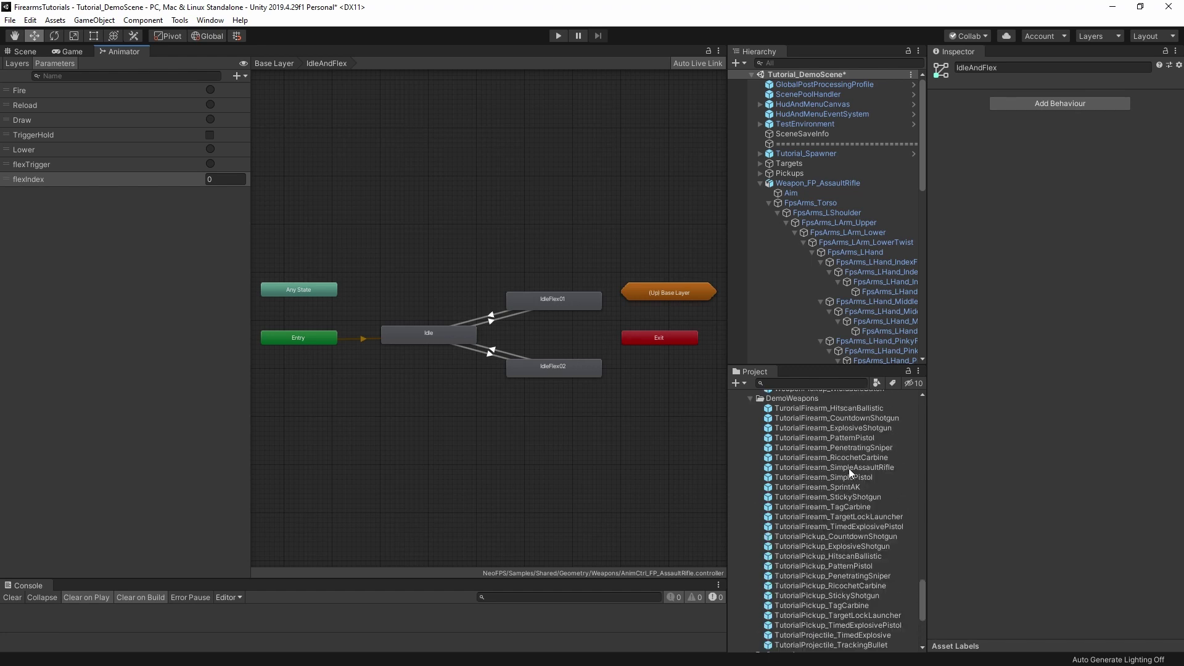
{"action": "double_click", "coordinate": [849, 468]}
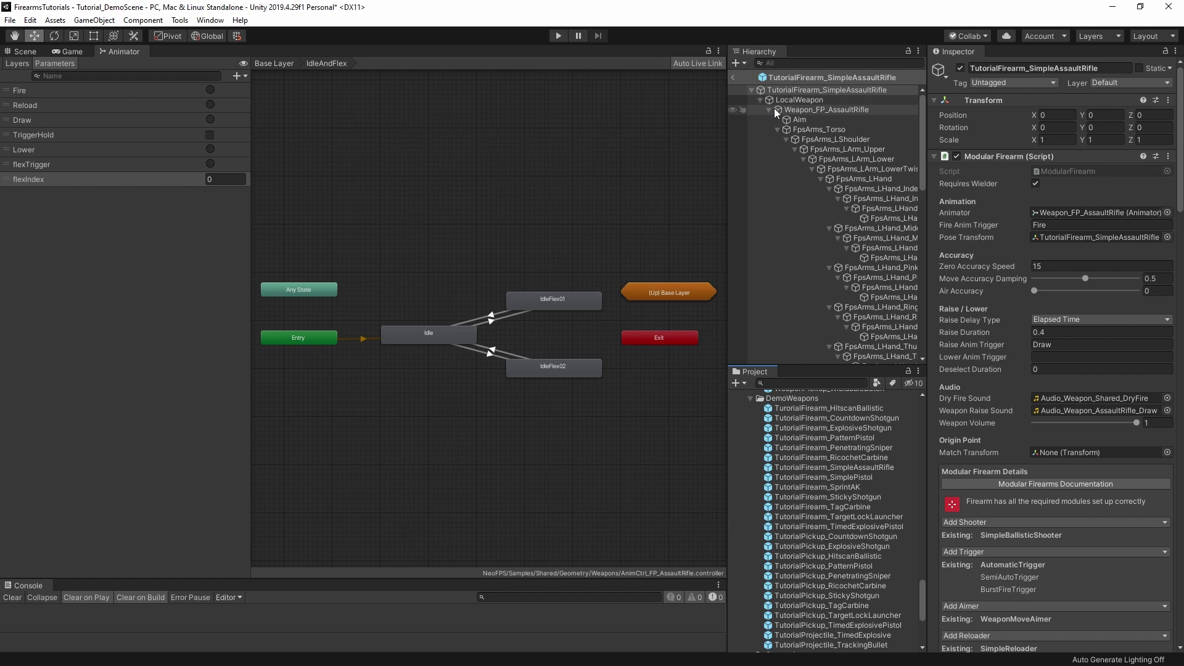
{"action": "left_click", "coordinate": [769, 110]}
{"action": "left_click", "coordinate": [835, 109]}
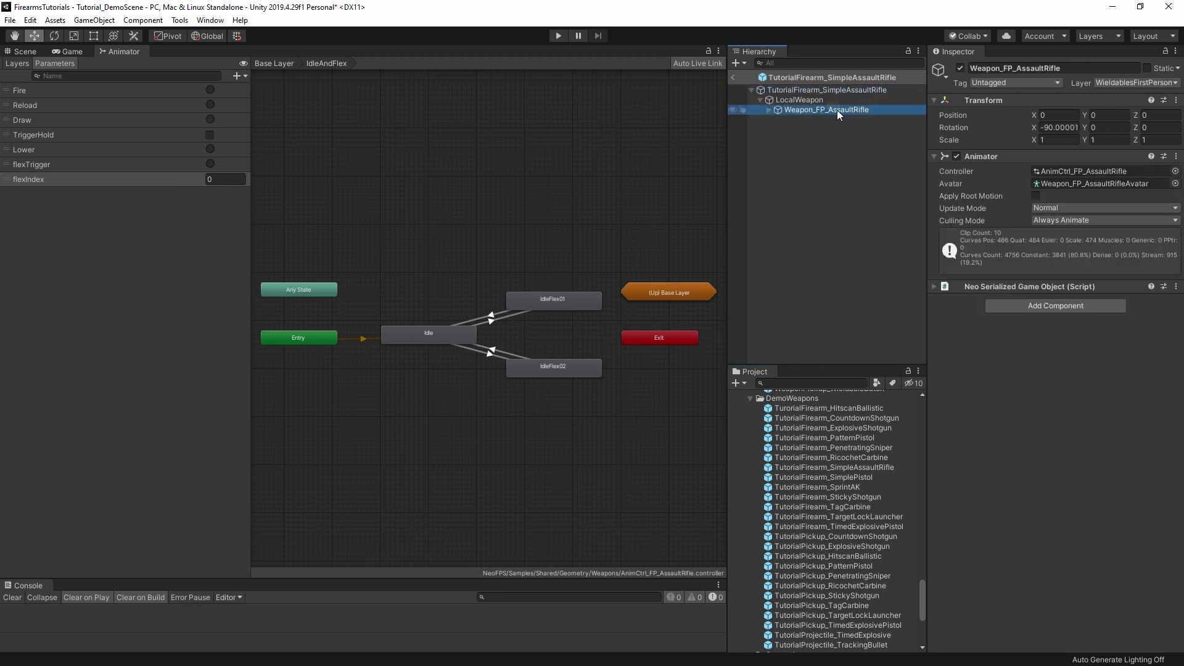
{"action": "scroll", "coordinate": [802, 584], "scroll_direction": "down", "scroll_amount": 5}
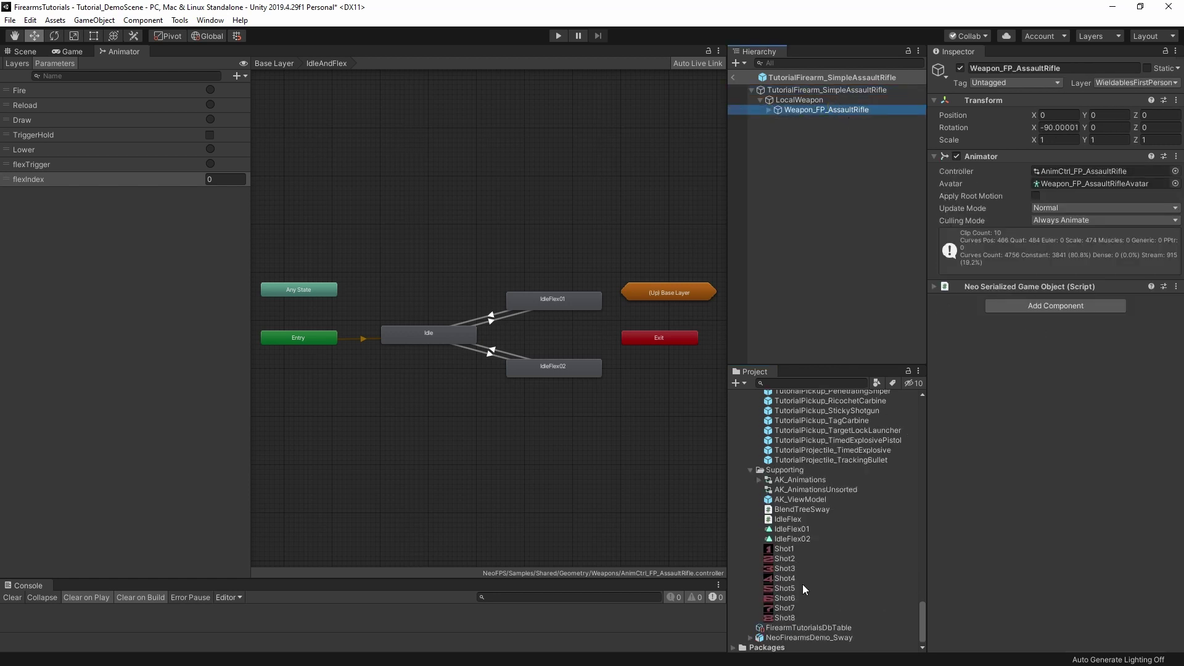
{"action": "left_click_drag", "start_coordinate": [788, 521], "coordinate": [1132, 376]}
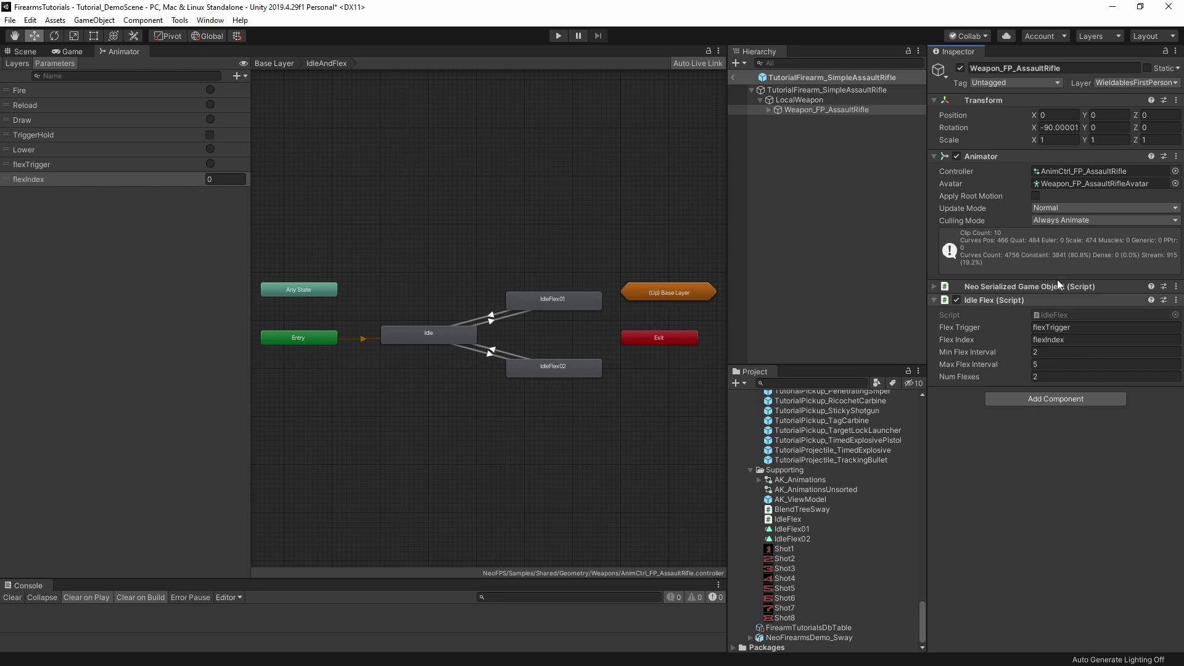
Back in the Base Layer, add a transition from Draw to the IdleAndFlex state machine.
{"action": "left_click", "coordinate": [682, 291]}
{"action": "double_click", "coordinate": [683, 290]}
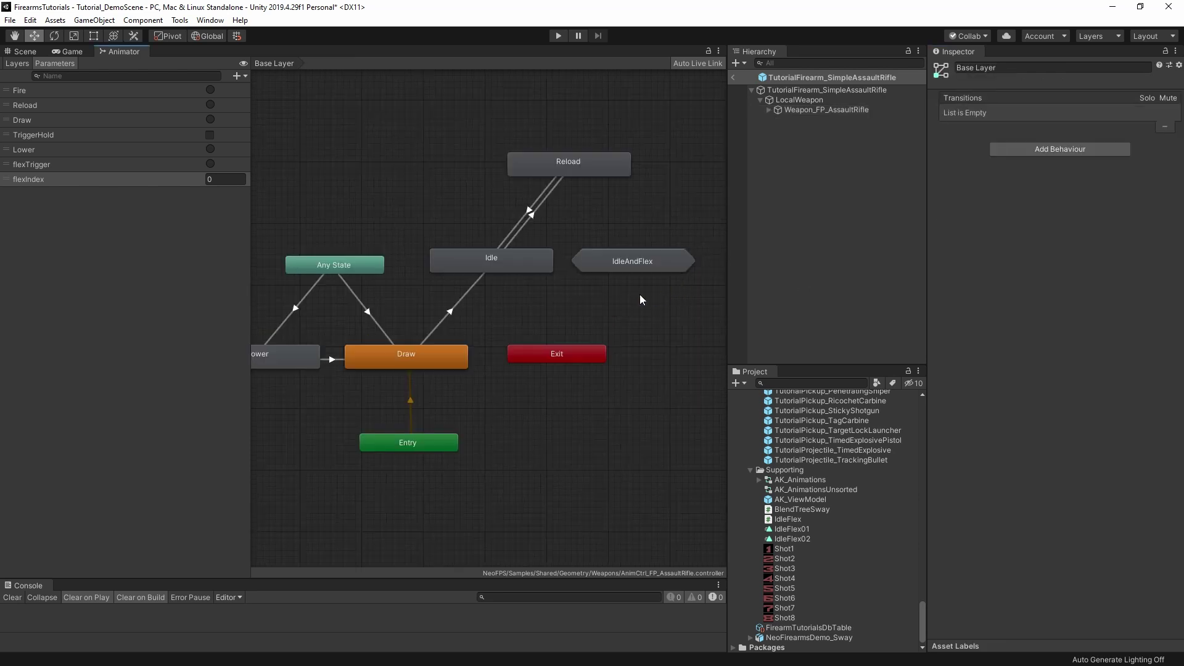
{"action": "right_click", "coordinate": [423, 355]}
{"action": "left_click", "coordinate": [453, 361]}
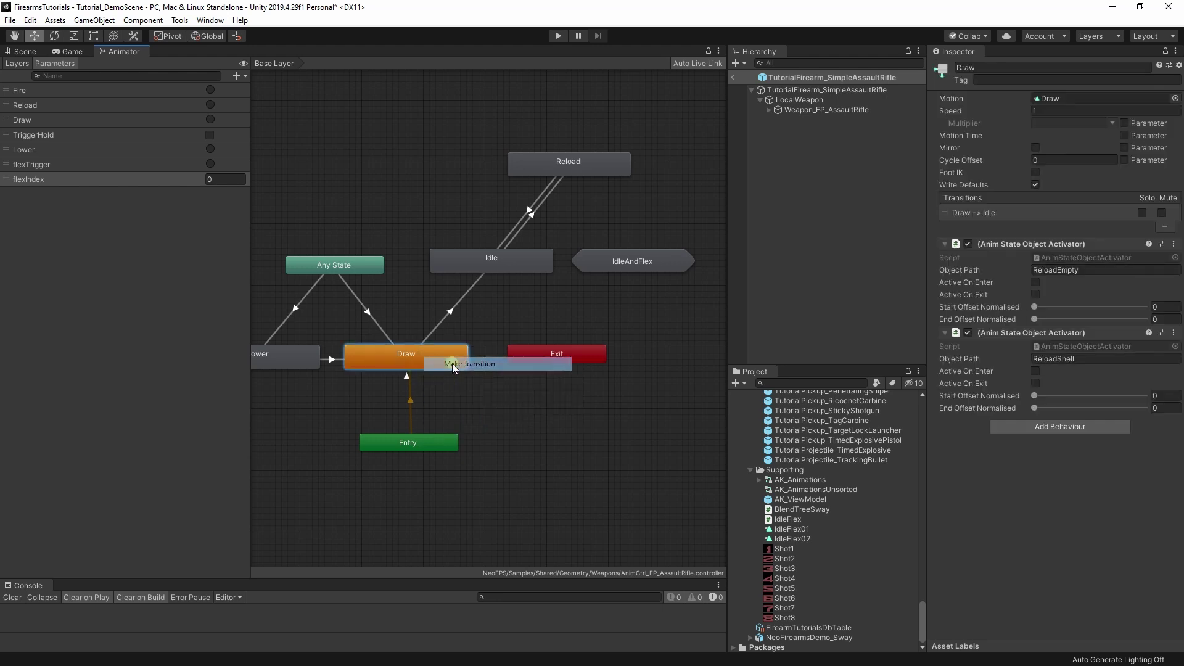
{"action": "left_click", "coordinate": [609, 262]}
{"action": "left_click", "coordinate": [609, 263]}
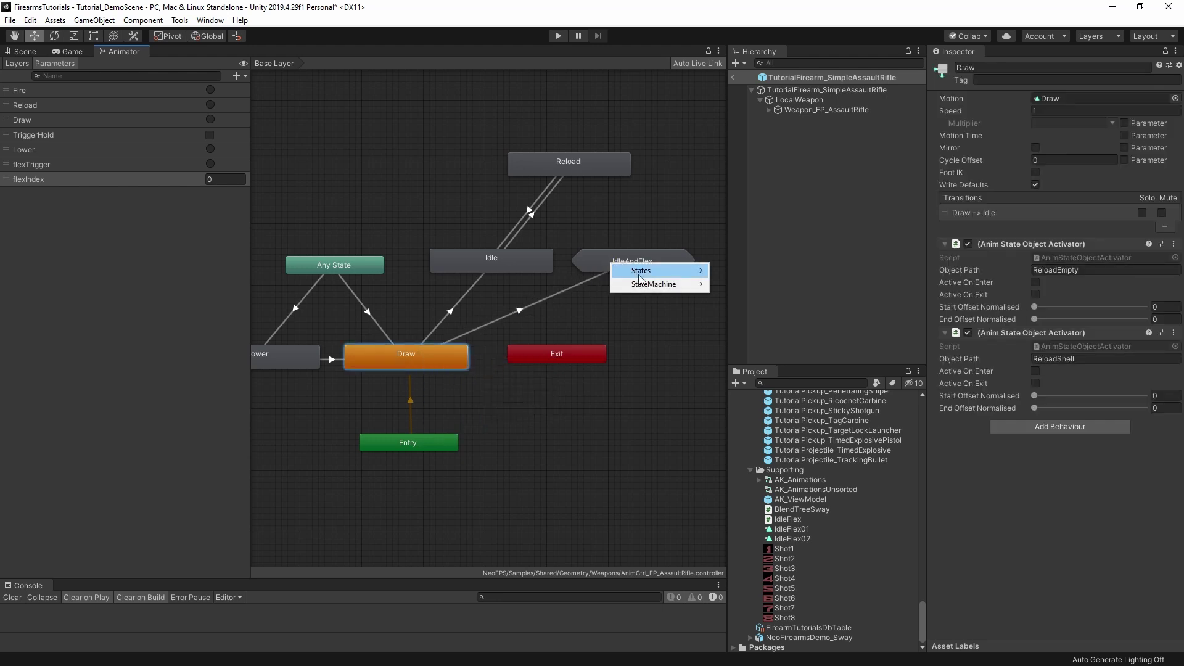
{"action": "mouse_move", "coordinate": [645, 285]}
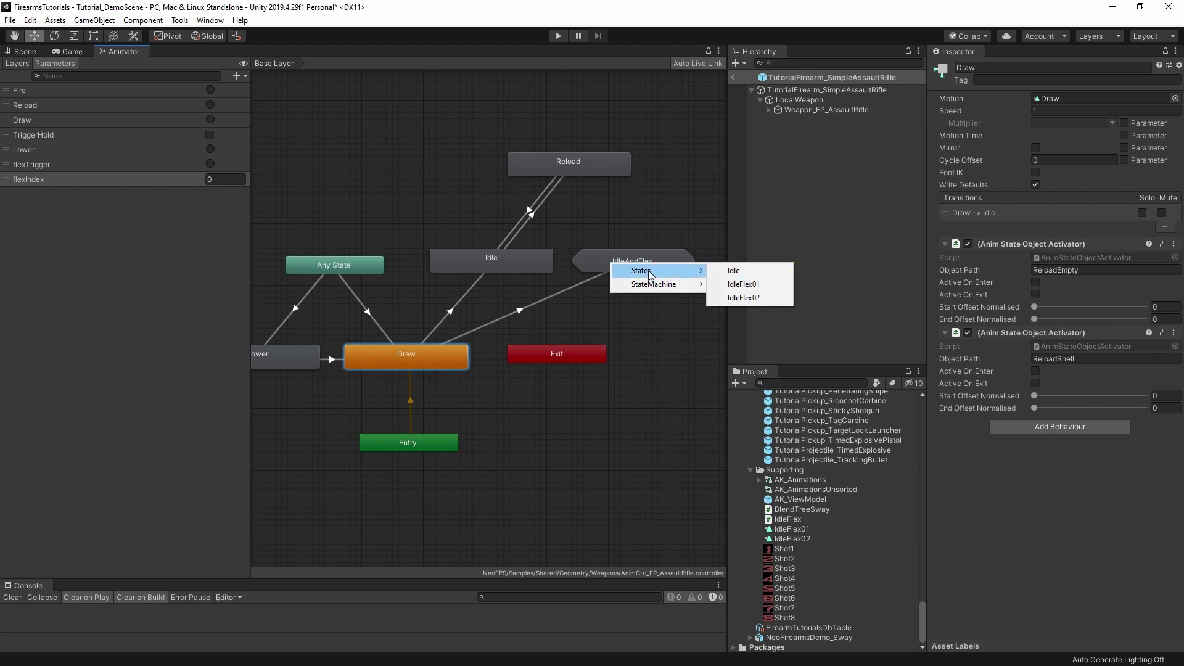
{"action": "left_click", "coordinate": [731, 286]}
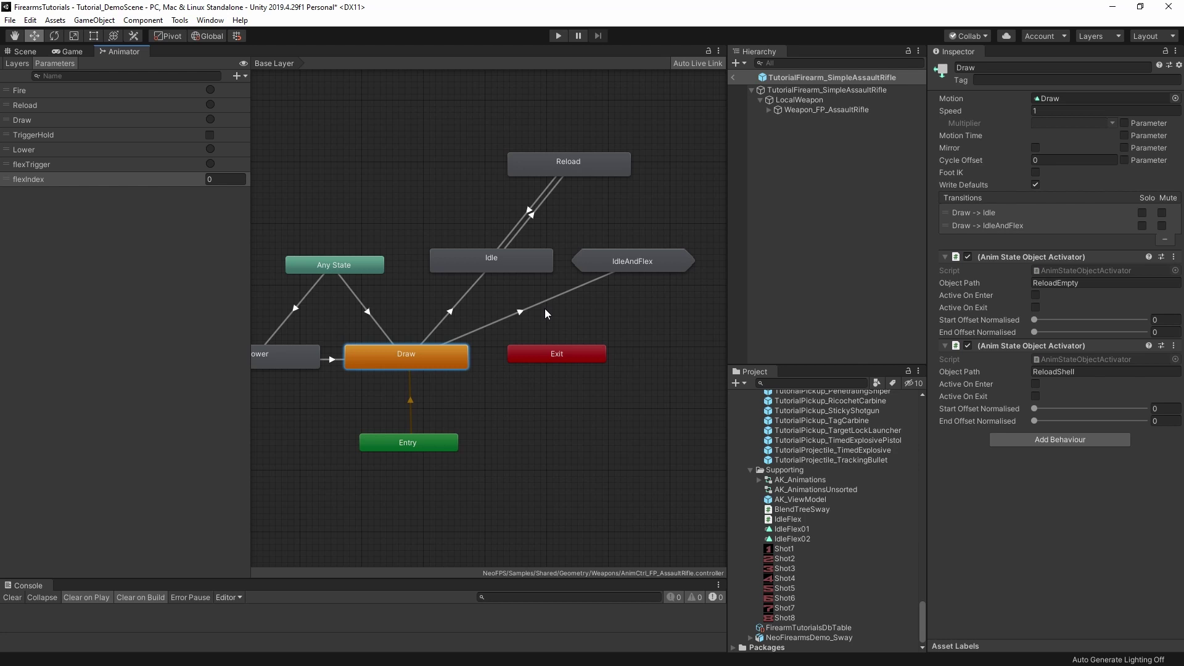
Set Draw → IdleAndFlex to a 0.1 percentage duration and exit time 0.9.
{"action": "left_click", "coordinate": [522, 311]}
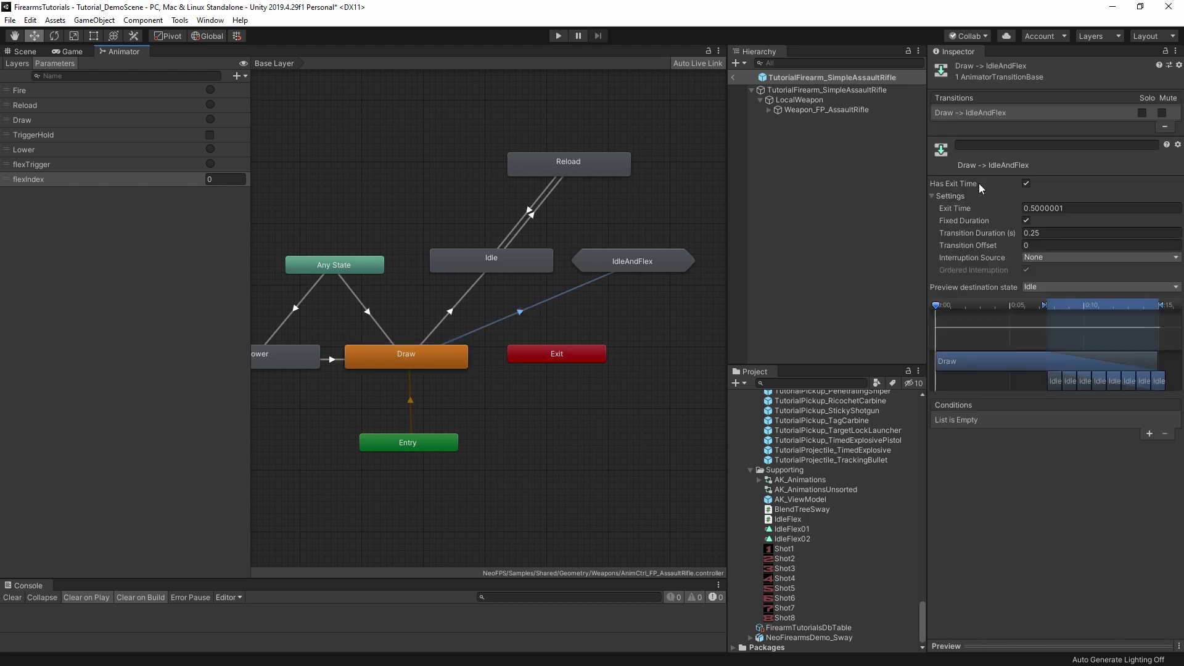
{"action": "left_click", "coordinate": [1026, 221]}
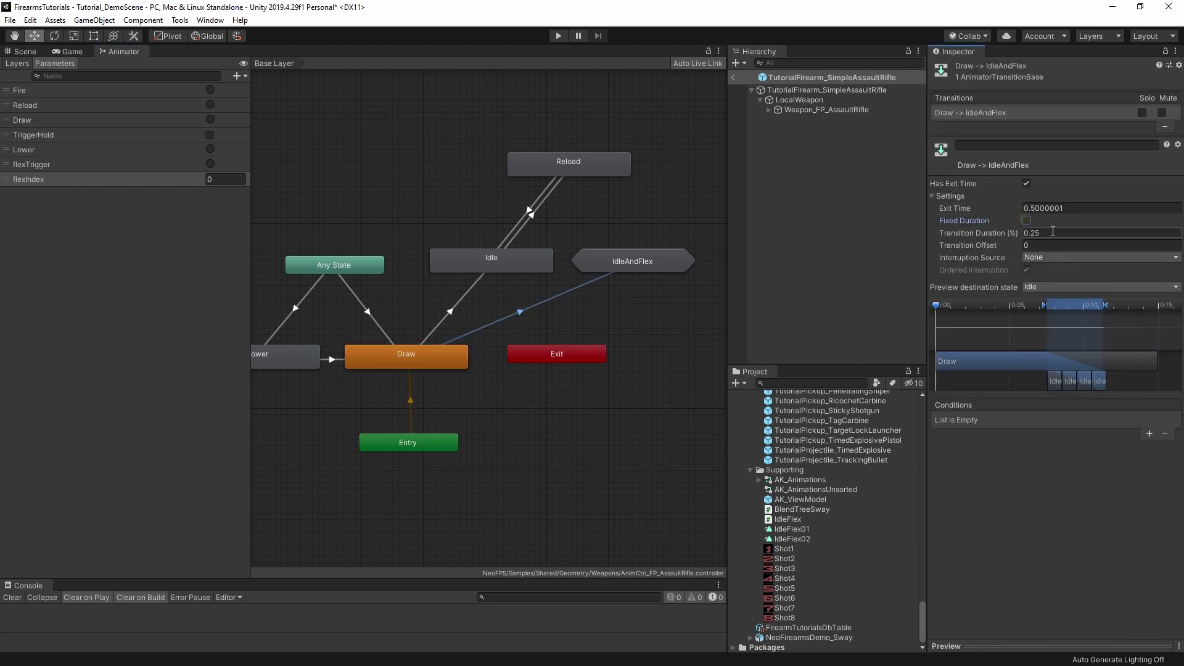
{"action": "left_click", "coordinate": [1026, 234]}
{"action": "type", "text": "0.1"}
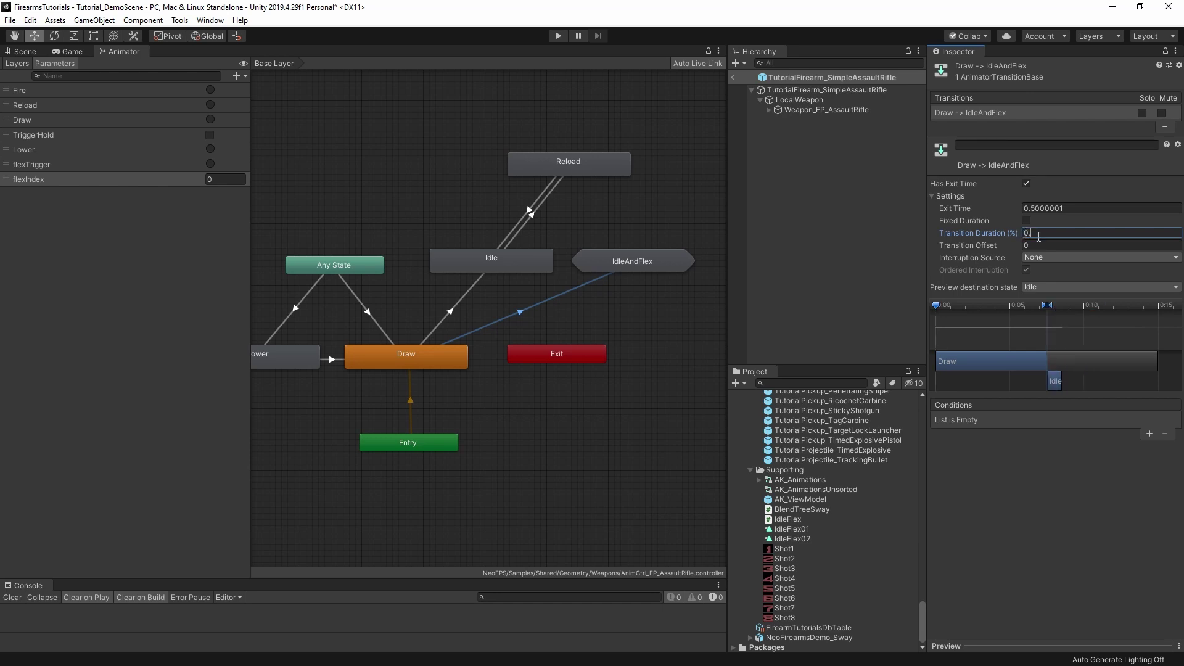
{"action": "left_click", "coordinate": [1031, 210]}
{"action": "type", "text": "0.9"}
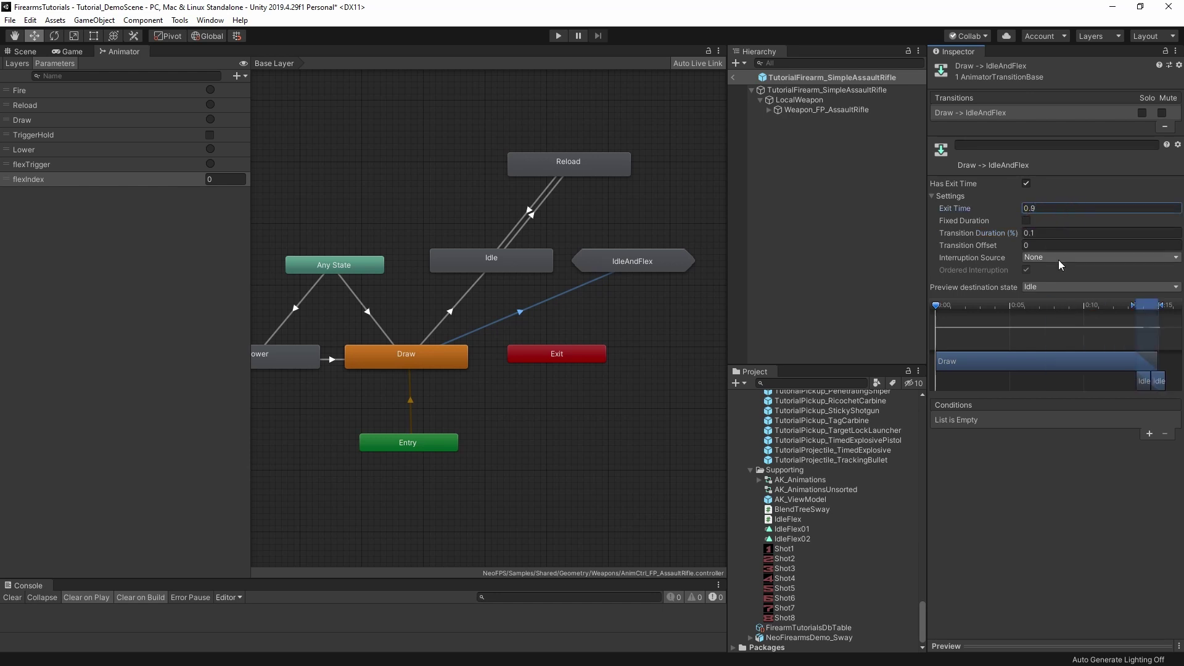
Delete the standalone Idle state and move IdleAndFlex into its place.
{"action": "left_click", "coordinate": [492, 271]}
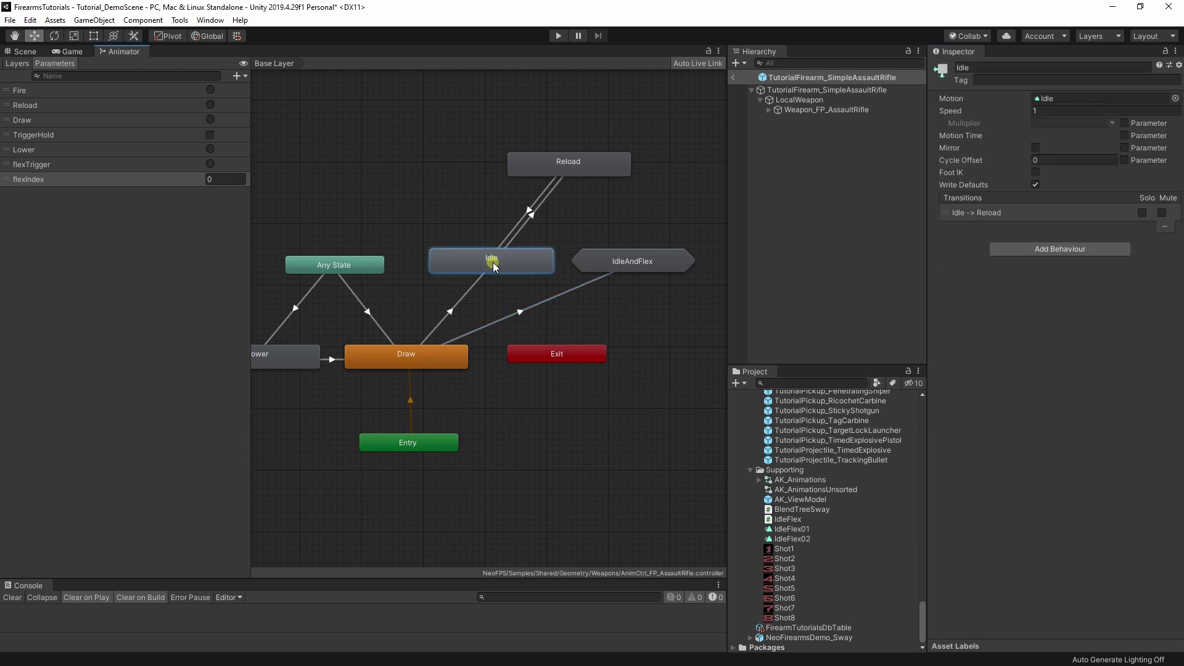
{"action": "left_click", "coordinate": [528, 216]}
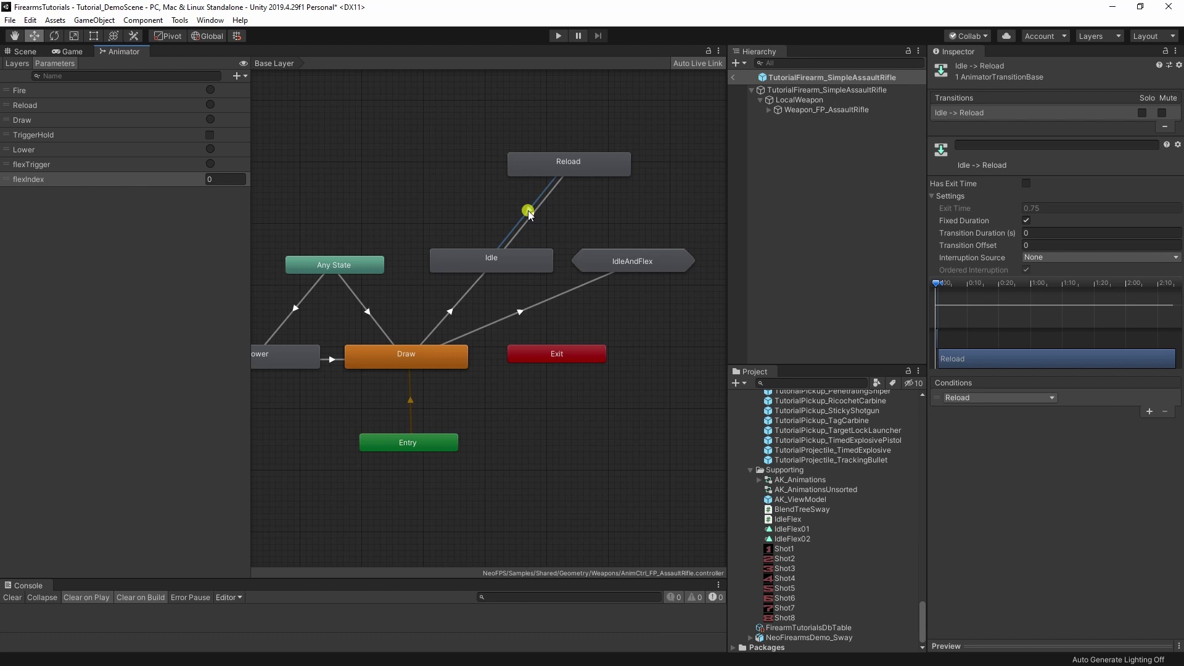
{"action": "left_click", "coordinate": [530, 216]}
{"action": "left_click", "coordinate": [510, 224]}
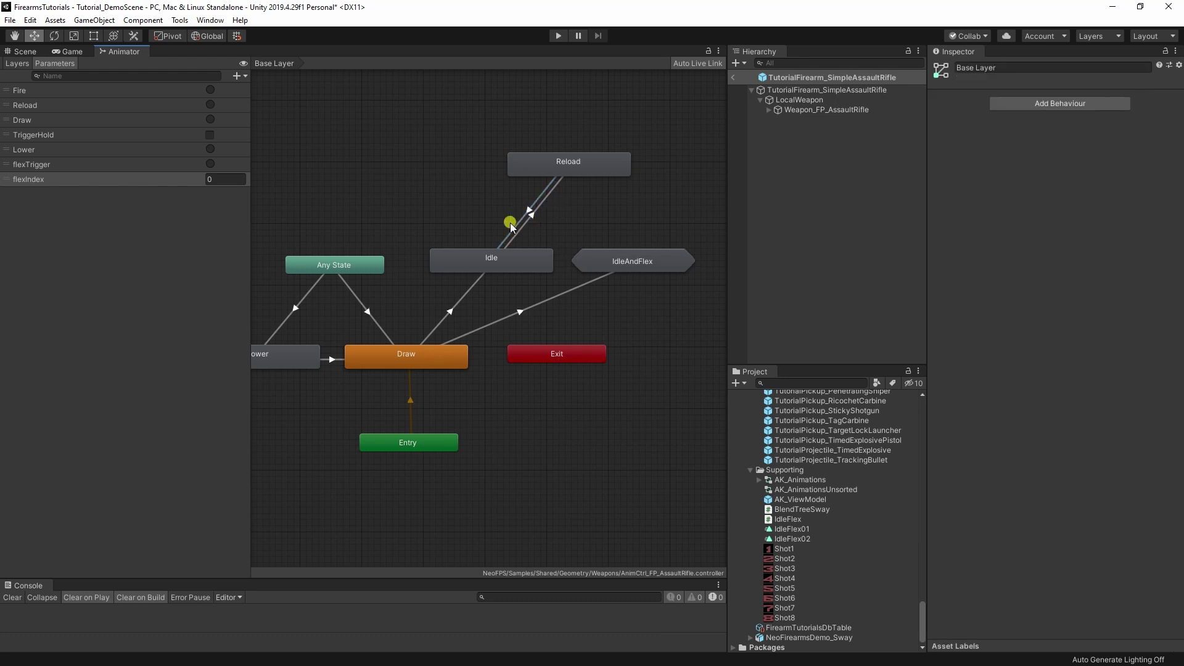
{"action": "left_click", "coordinate": [531, 216]}
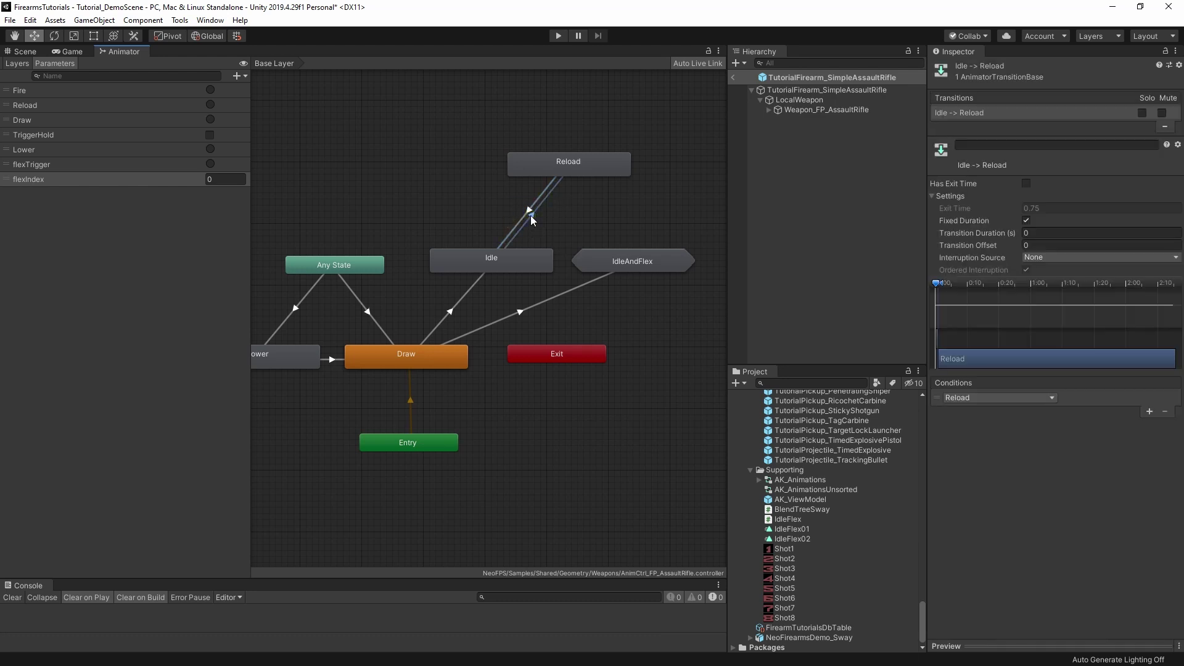
{"action": "left_click", "coordinate": [523, 253]}
{"action": "key", "text": "Delete"}
{"action": "left_click_drag", "start_coordinate": [582, 260], "coordinate": [520, 260]}
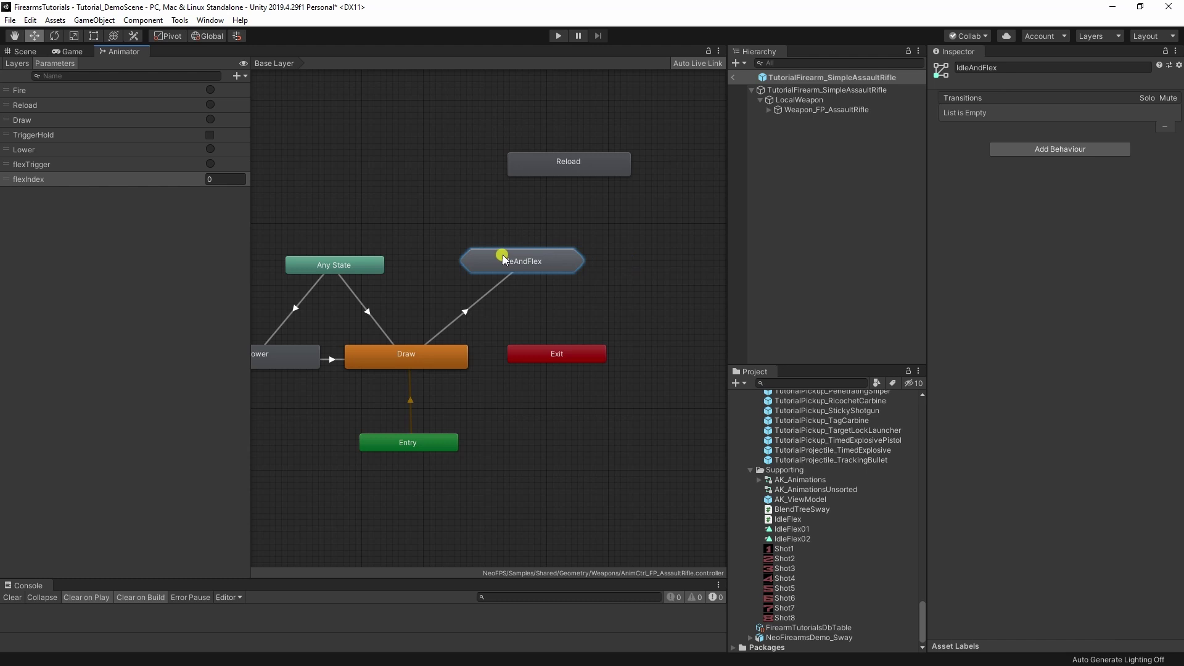
{"action": "left_click", "coordinate": [549, 231]}
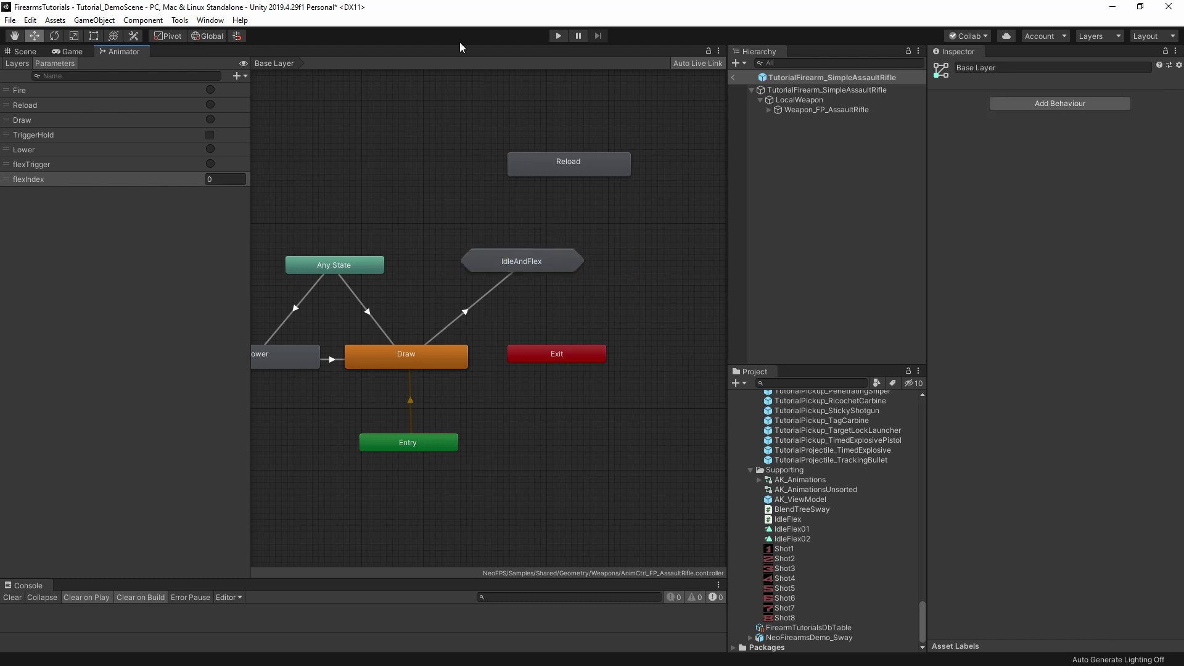
{"action": "left_click", "coordinate": [557, 36]}
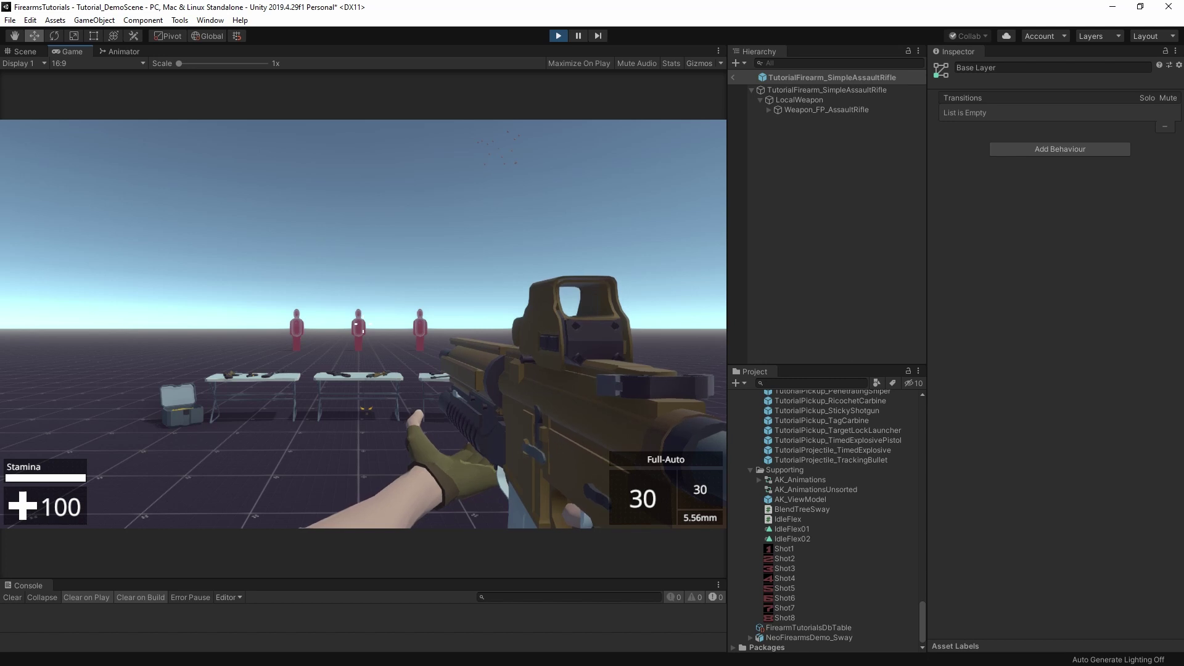
{"action": "left_click", "coordinate": [364, 324]}
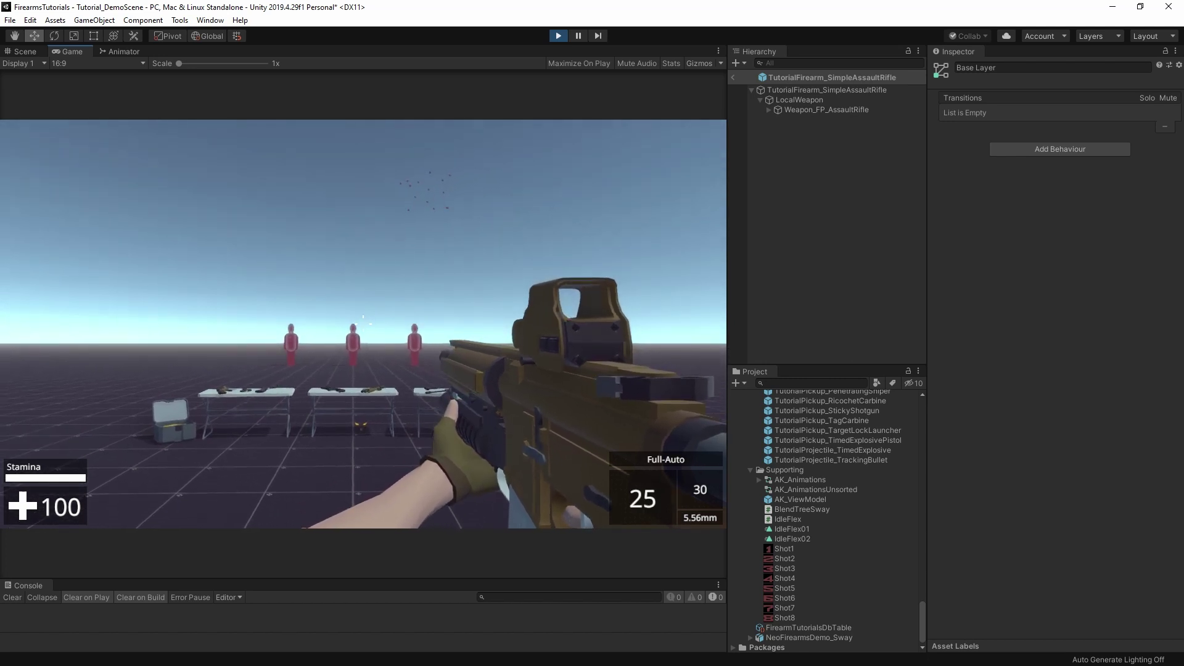
{"action": "key", "text": "r"}
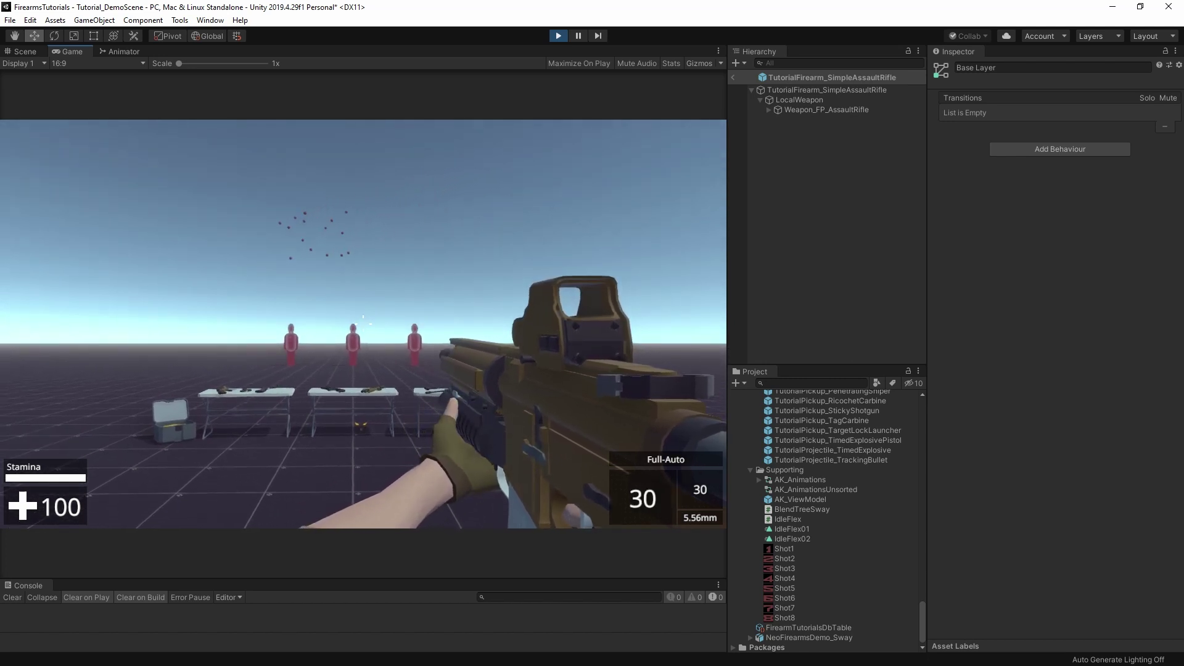
{"action": "key", "text": "Escape"}
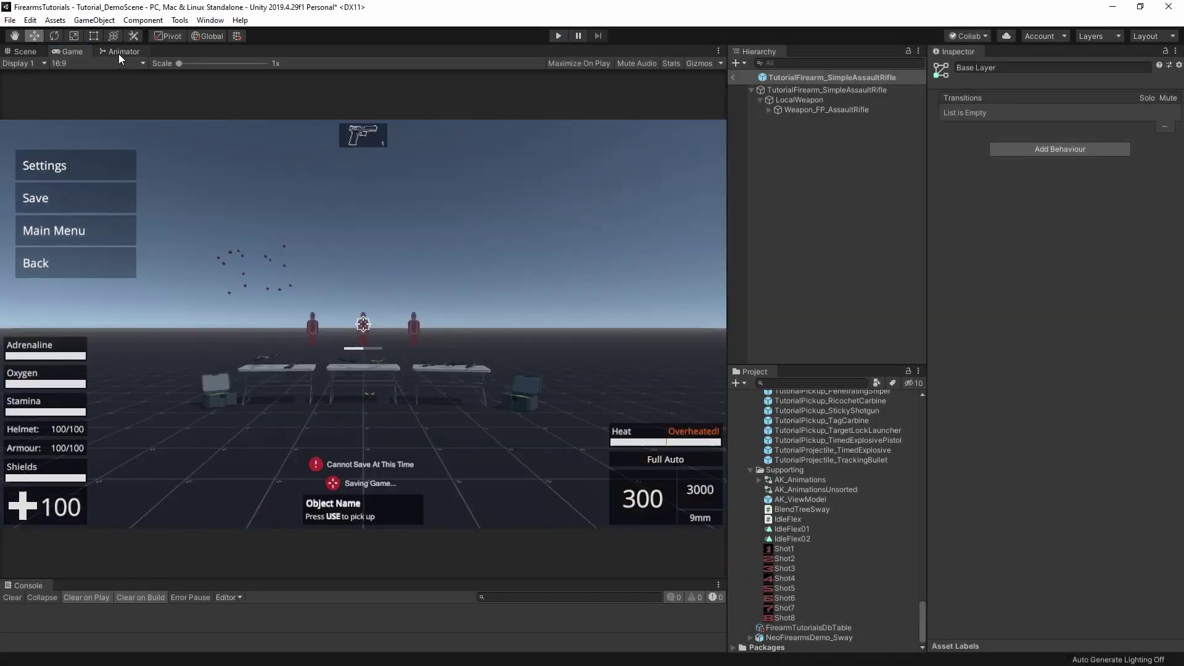
{"action": "left_click", "coordinate": [120, 52]}
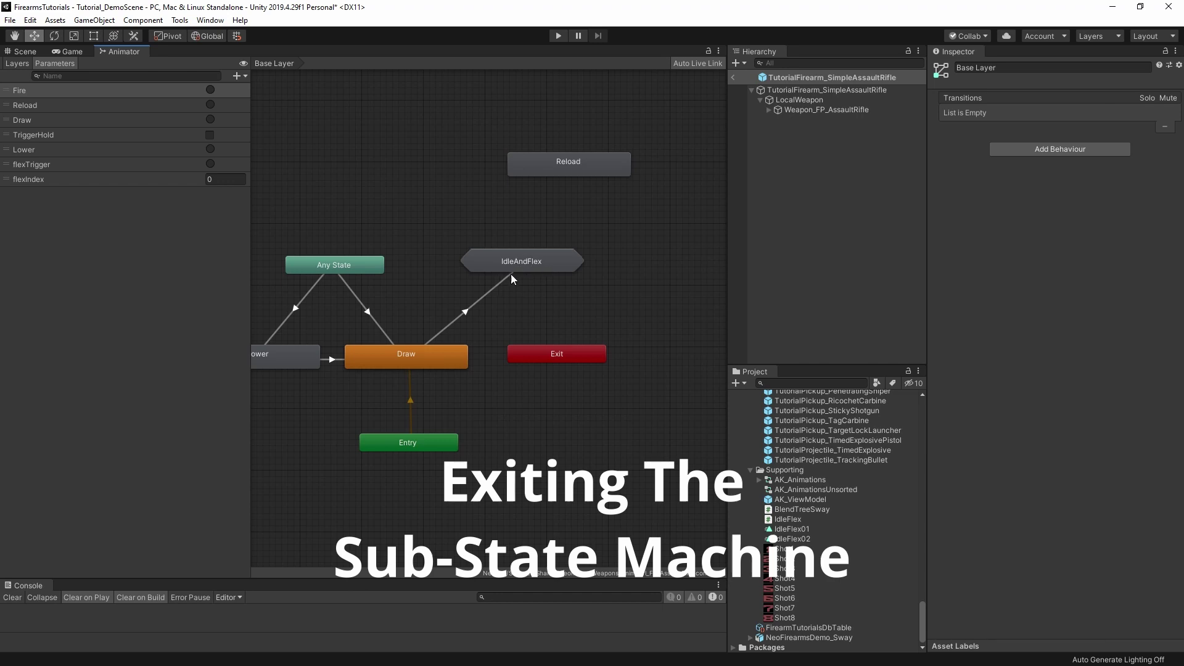
Add an Any State → Reload transition conditioned on the Reload parameter.
{"action": "right_click", "coordinate": [362, 262]}
{"action": "left_click", "coordinate": [388, 271]}
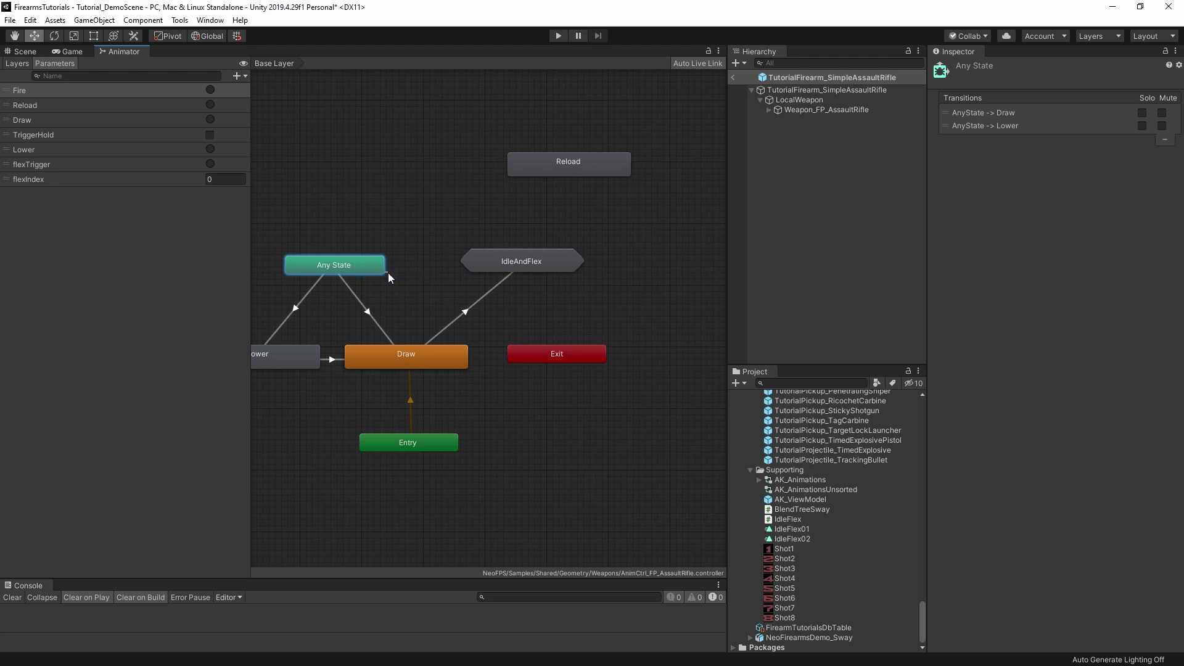
{"action": "left_click", "coordinate": [562, 159]}
{"action": "left_click", "coordinate": [464, 216]}
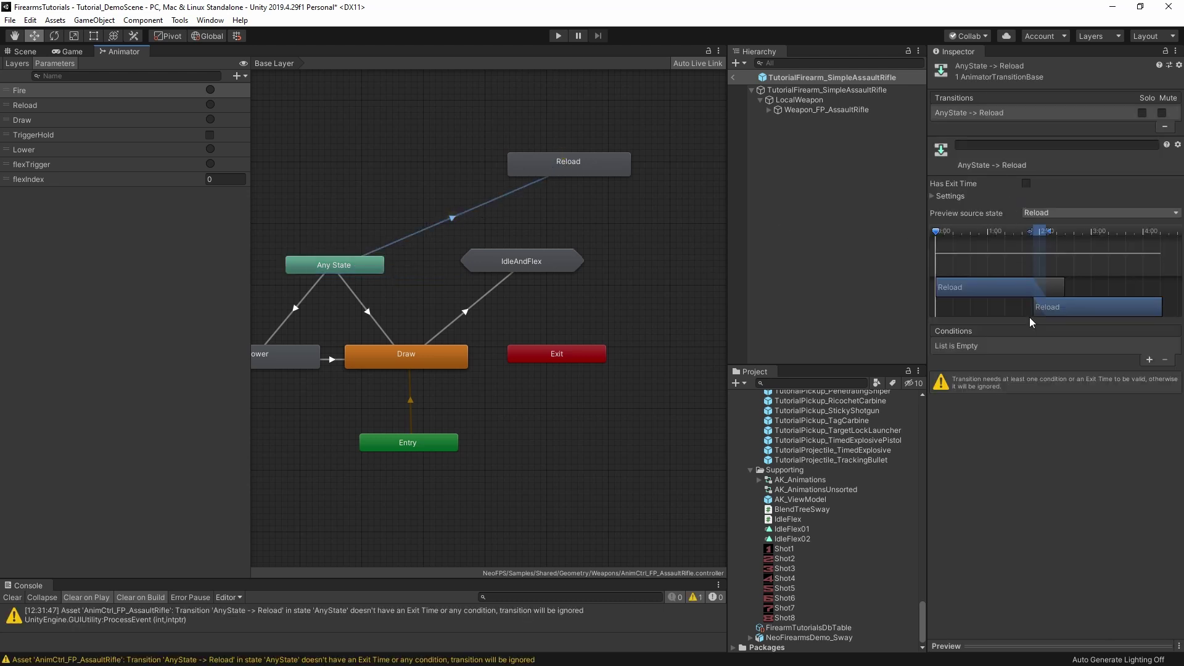
{"action": "left_click", "coordinate": [1150, 359]}
{"action": "left_click", "coordinate": [987, 346]}
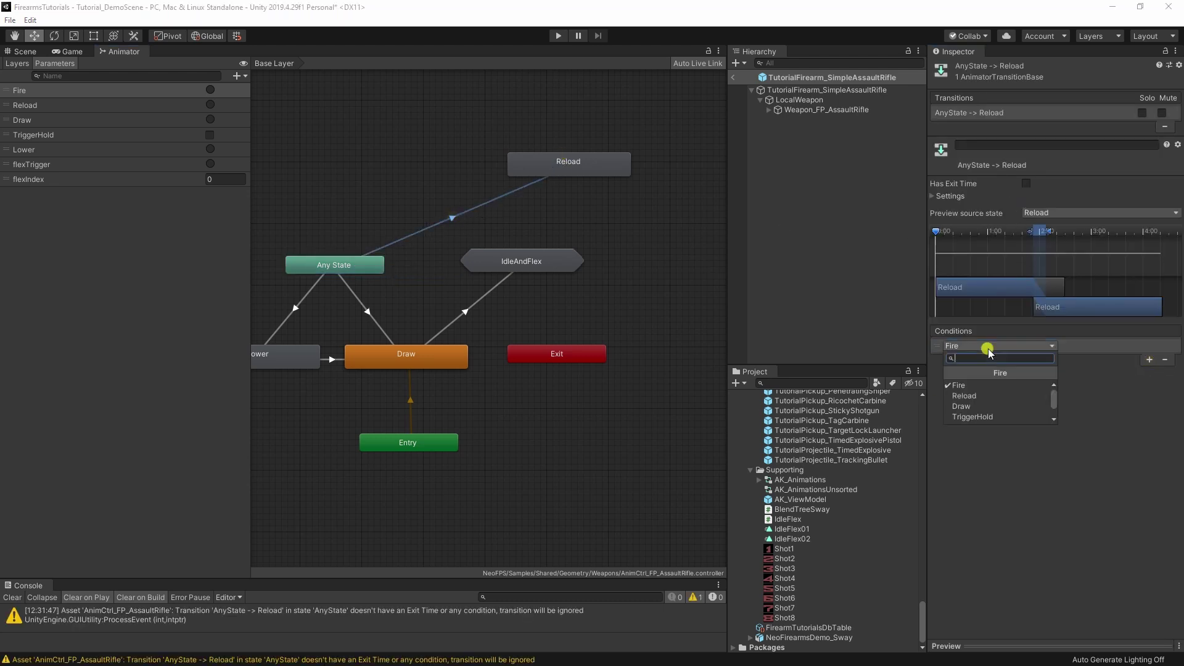
{"action": "left_click", "coordinate": [975, 397]}
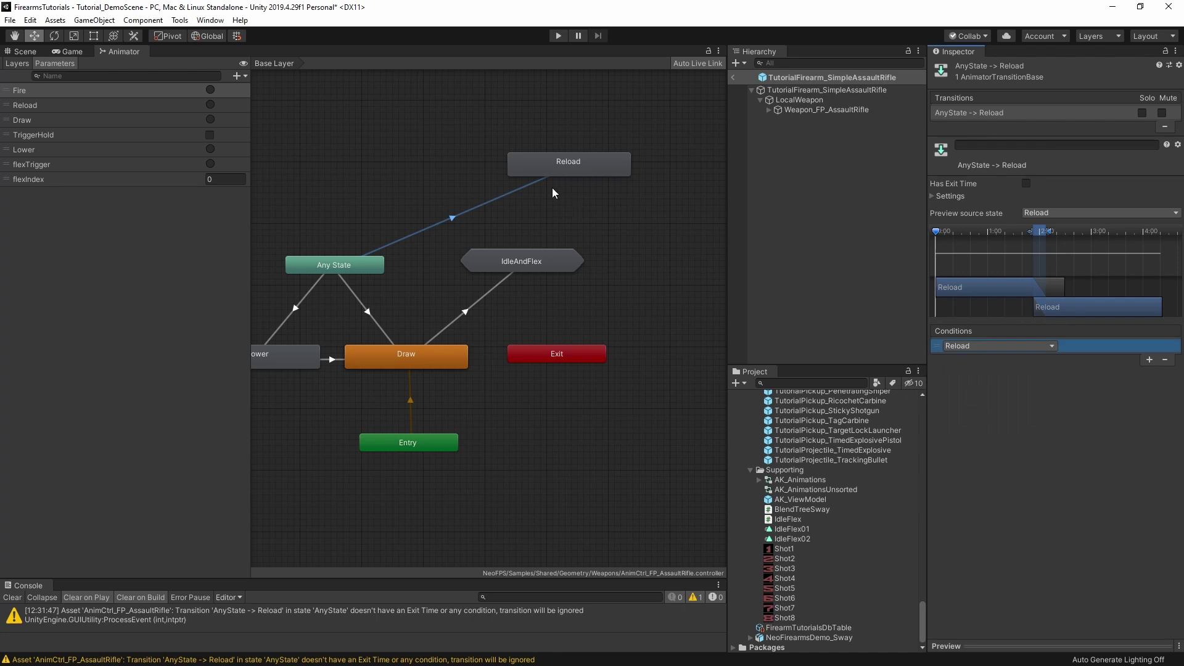
Add a Reload → IdleAndFlex transition and make its duration a percentage.
{"action": "right_click", "coordinate": [566, 157]}
{"action": "left_click", "coordinate": [592, 161]}
{"action": "left_click", "coordinate": [532, 255]}
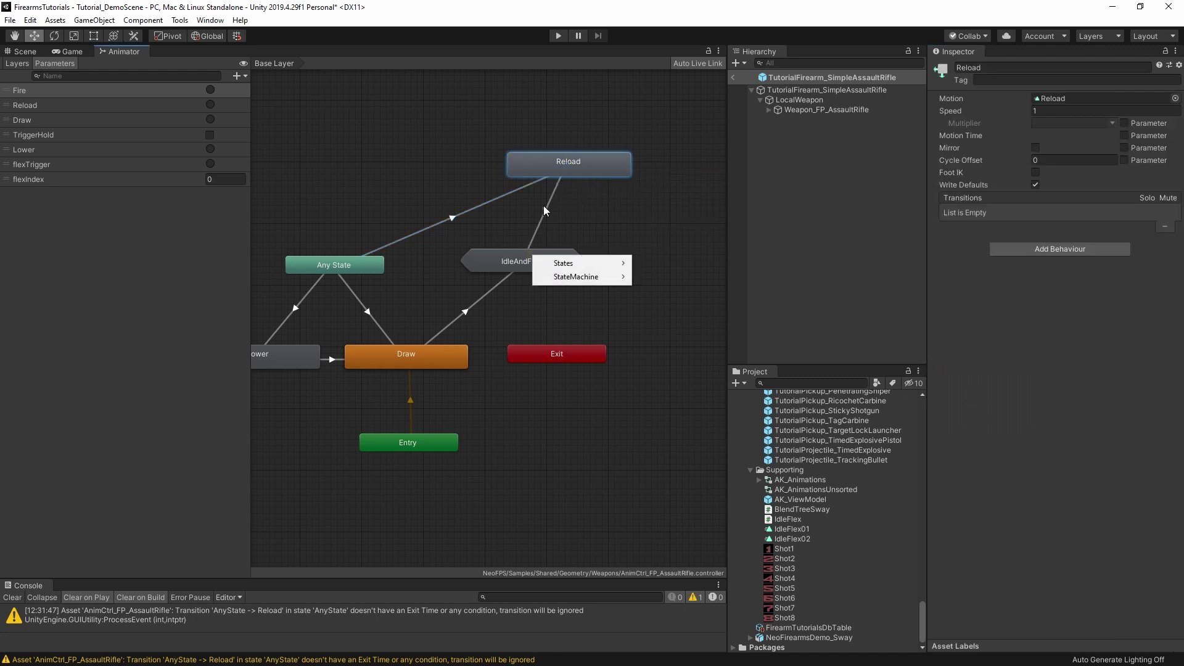
{"action": "mouse_move", "coordinate": [577, 276]}
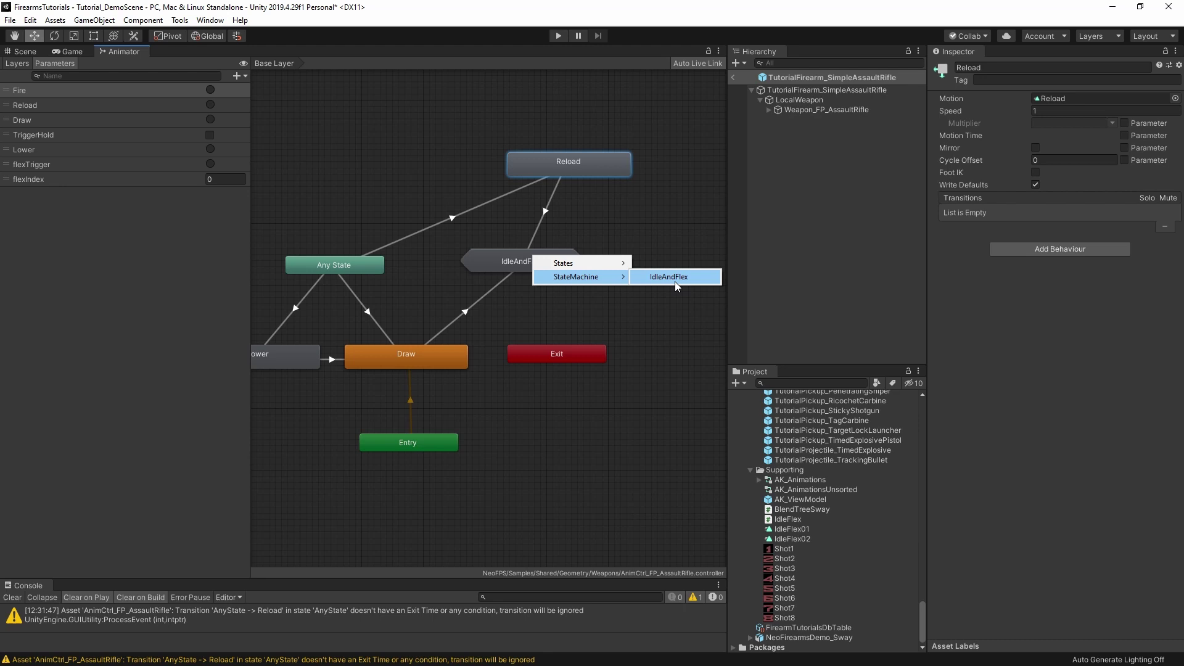
{"action": "left_click", "coordinate": [675, 281]}
{"action": "left_click", "coordinate": [549, 216]}
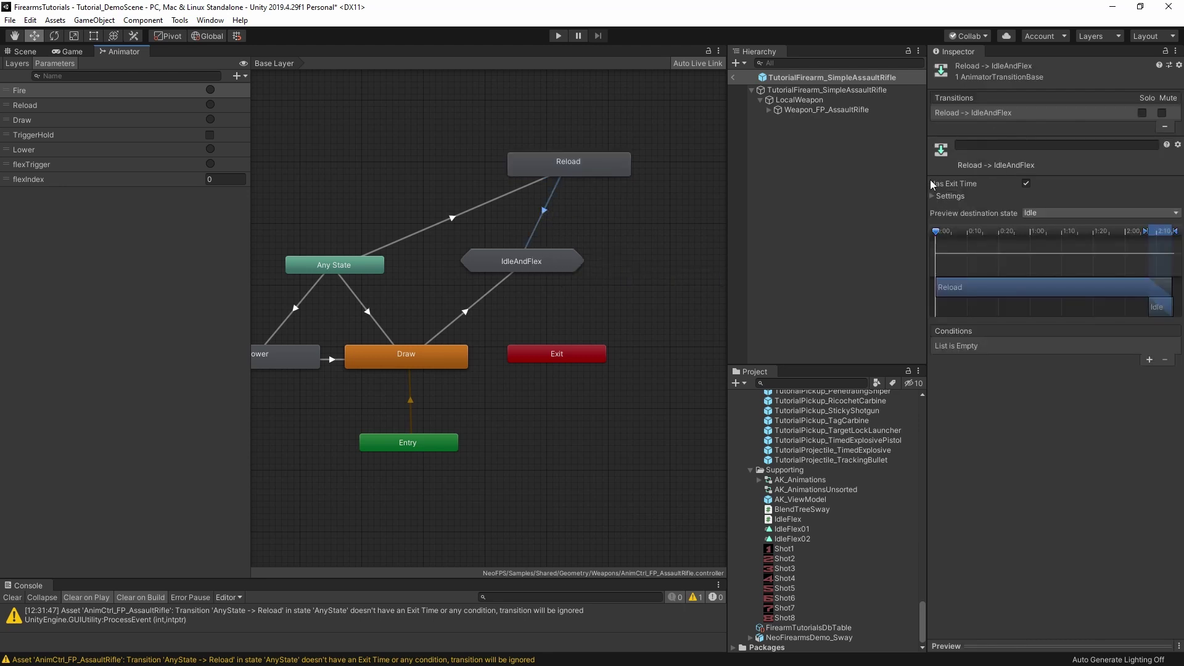
{"action": "left_click", "coordinate": [946, 194]}
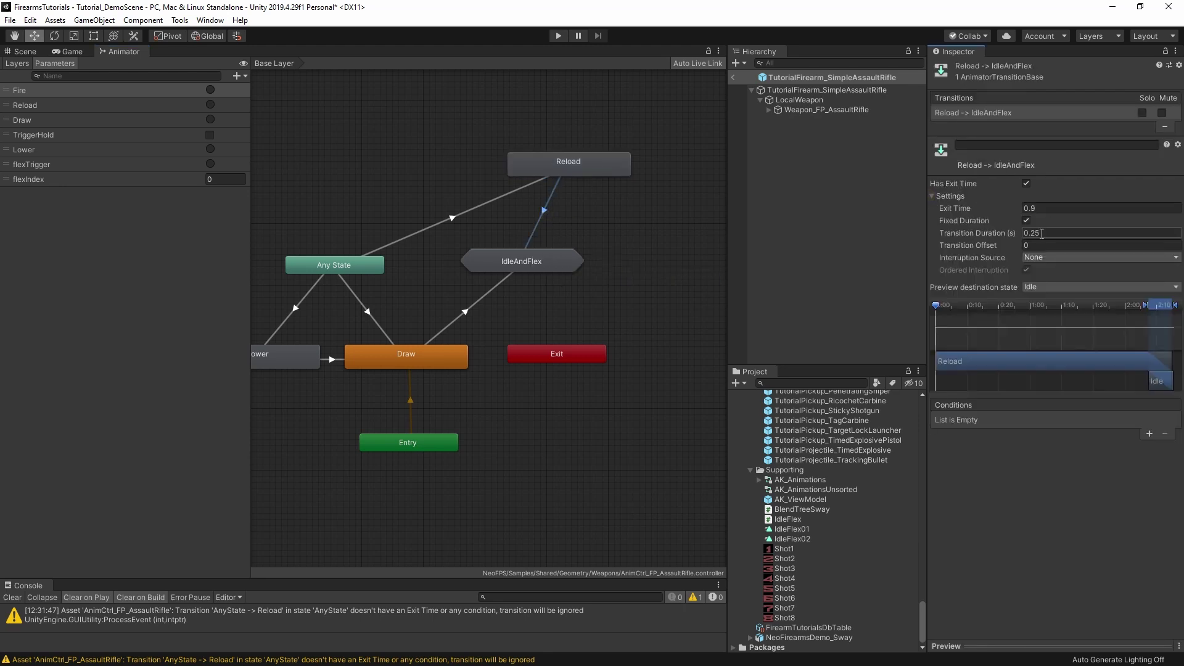
{"action": "left_click", "coordinate": [1026, 221]}
{"action": "left_click", "coordinate": [1037, 233]}
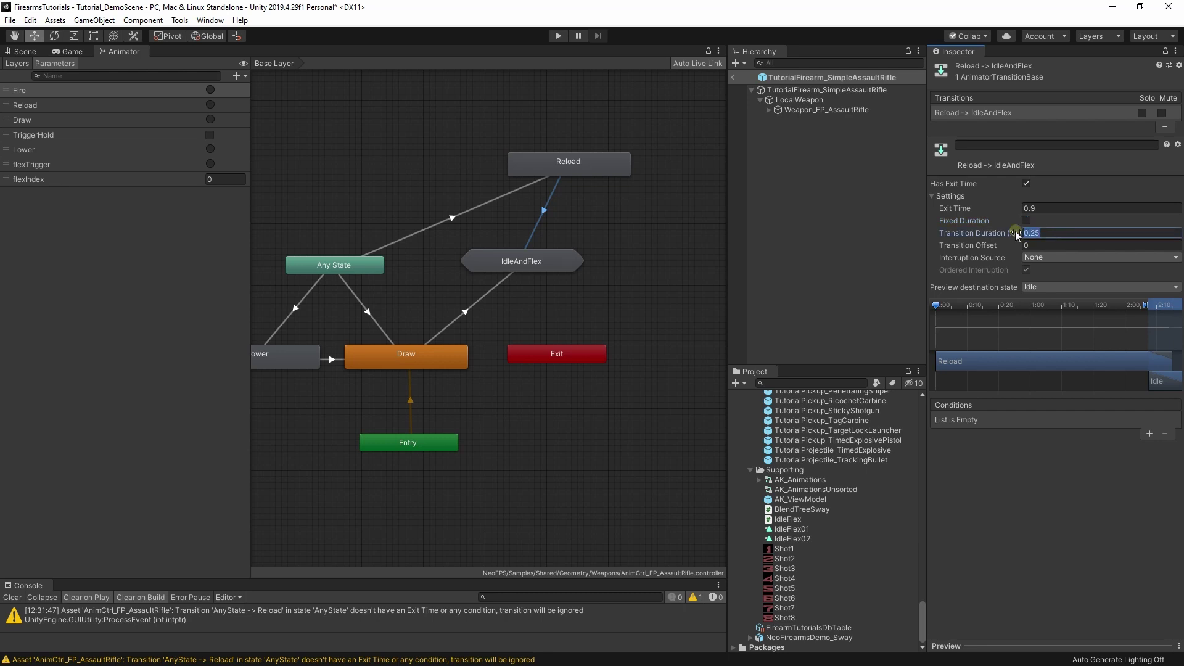
Set the 0.1 duration, delete Any State → Reload, and move Reload above IdleAndFlex.
{"action": "type", "text": "0.1"}
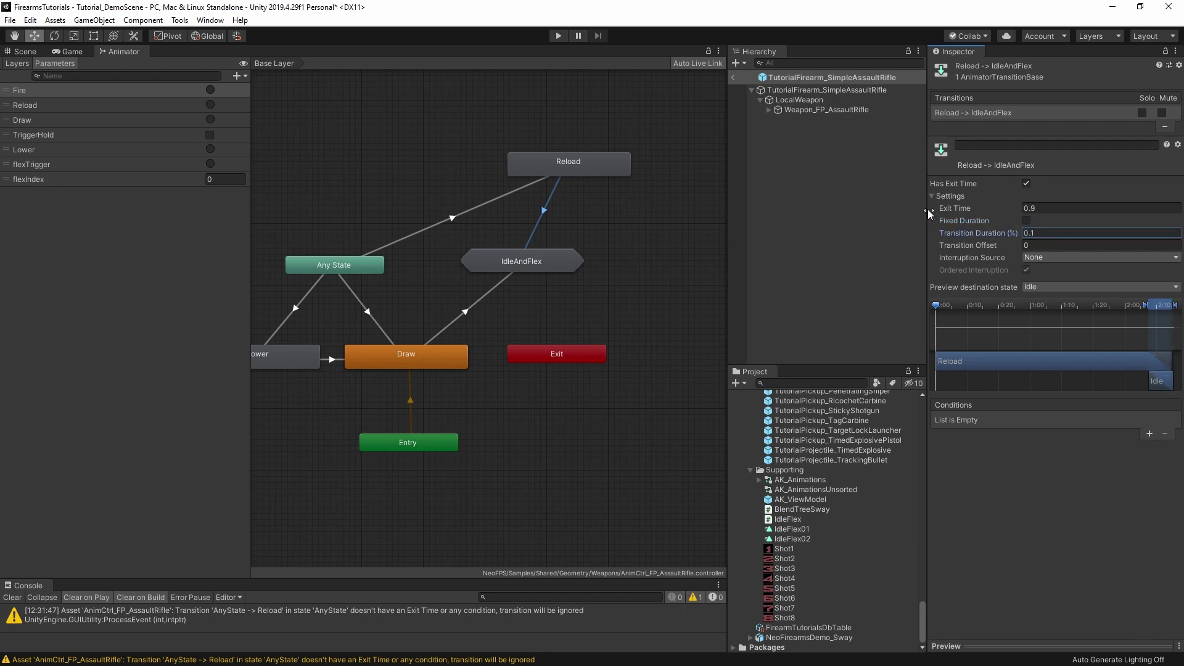
{"action": "left_click", "coordinate": [652, 266]}
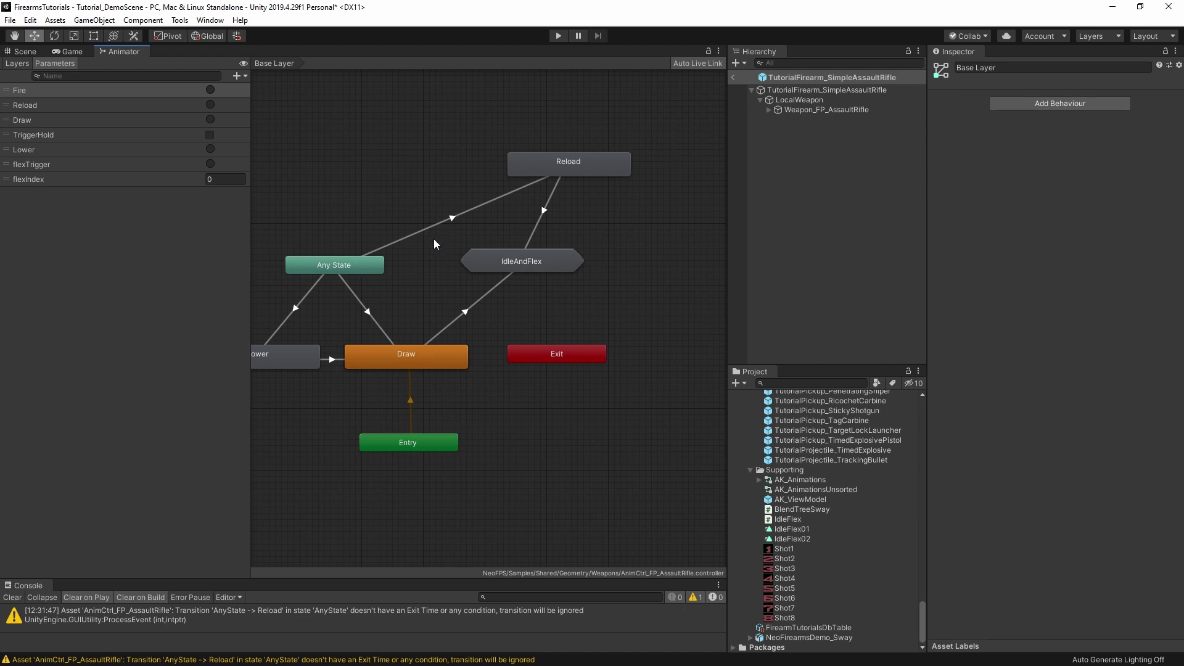
{"action": "left_click", "coordinate": [453, 219]}
{"action": "key", "text": "Delete"}
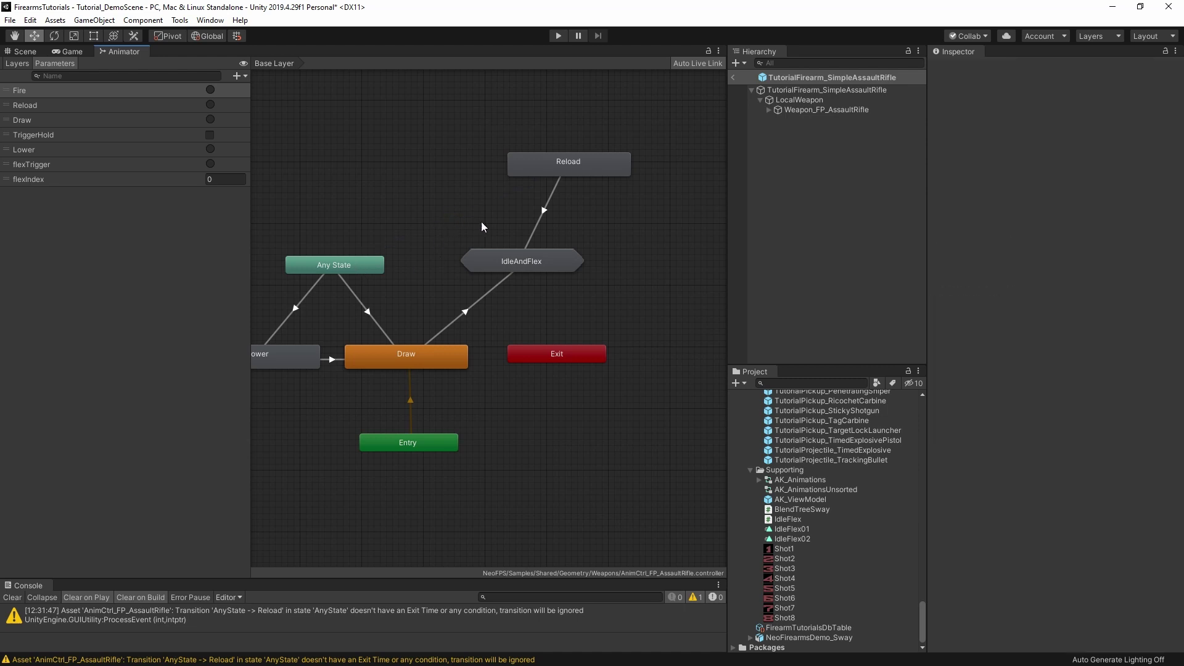
{"action": "left_click_drag", "start_coordinate": [573, 169], "coordinate": [527, 173]}
Add an IdleAndFlex → Reload transition conditioned on the Reload parameter.
{"action": "right_click", "coordinate": [556, 272]}
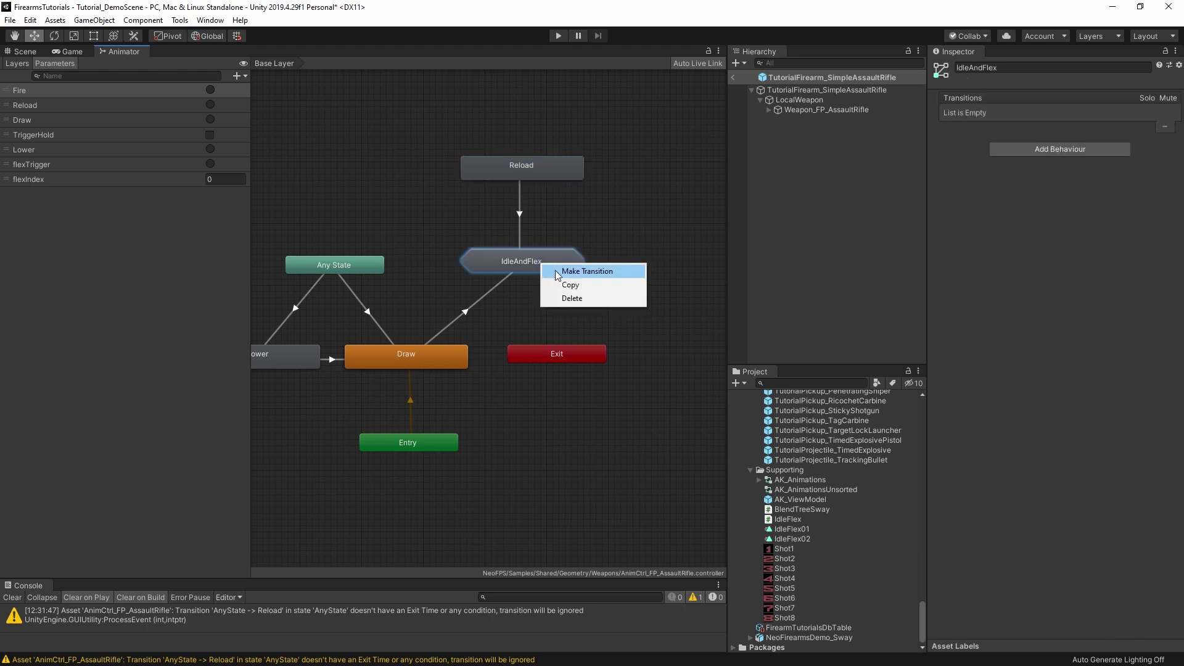
{"action": "left_click", "coordinate": [556, 273]}
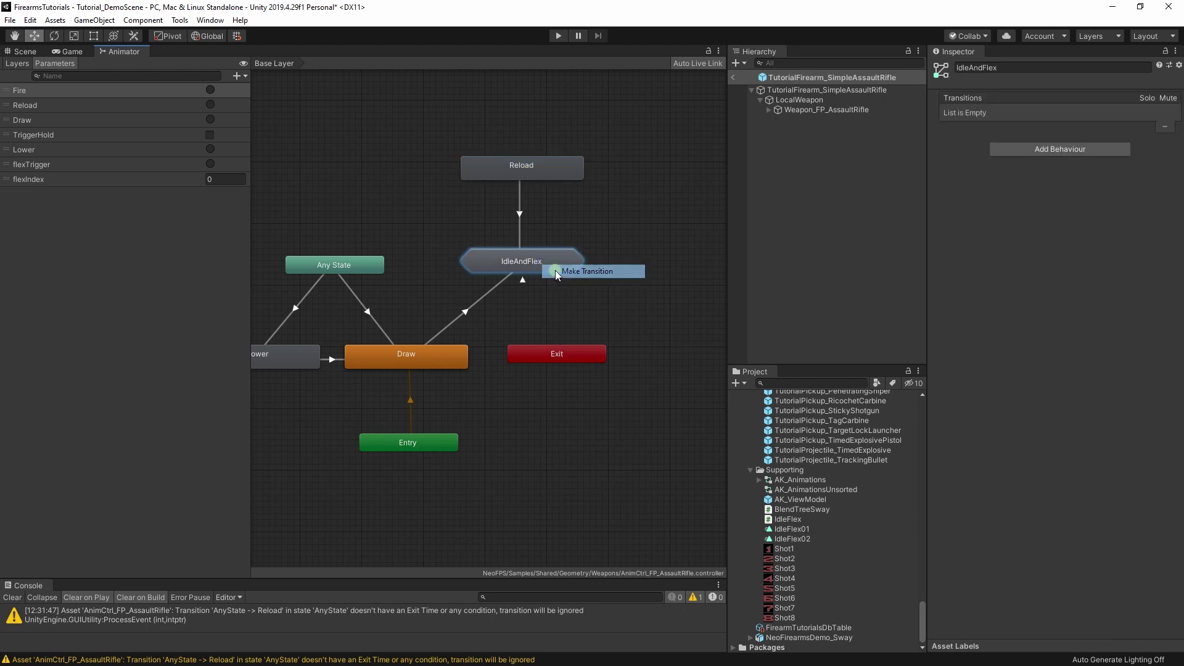
{"action": "left_click", "coordinate": [523, 165]}
{"action": "left_click", "coordinate": [526, 217]}
{"action": "left_click", "coordinate": [1149, 243]}
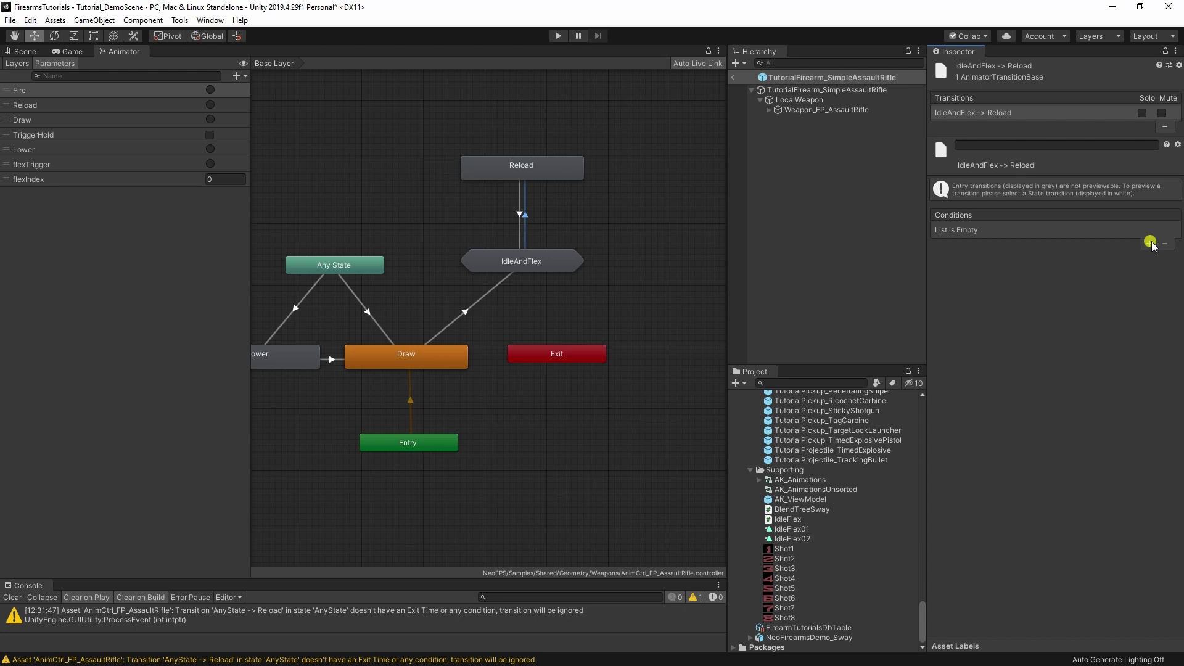
{"action": "left_click", "coordinate": [999, 231]}
{"action": "left_click", "coordinate": [981, 280]}
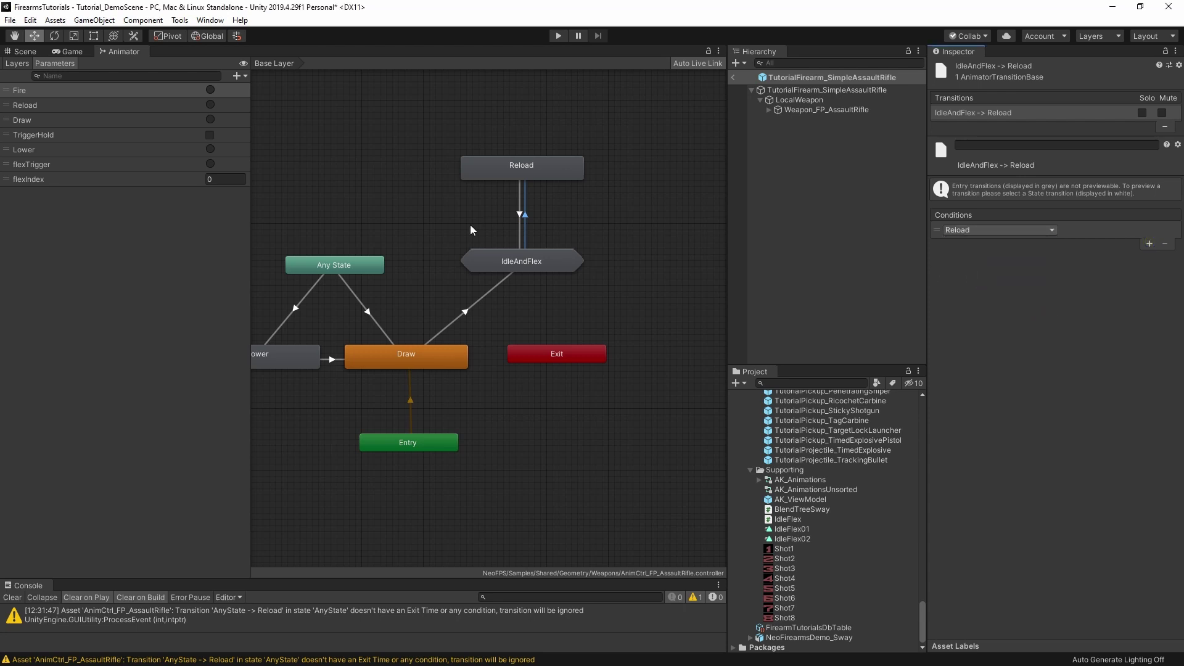
{"action": "left_click", "coordinate": [588, 228]}
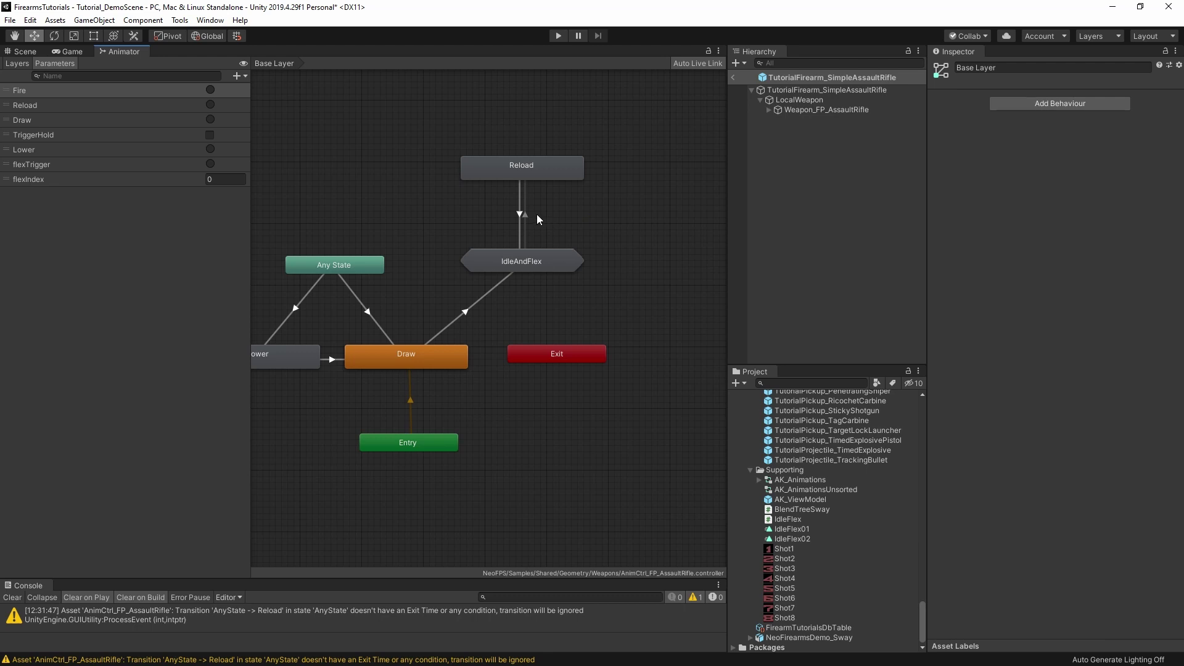
Inside IdleAndFlex, connect IdleFlex01, Idle and IdleFlex02 to Exit and spread the flex states apart.
{"action": "double_click", "coordinate": [543, 260]}
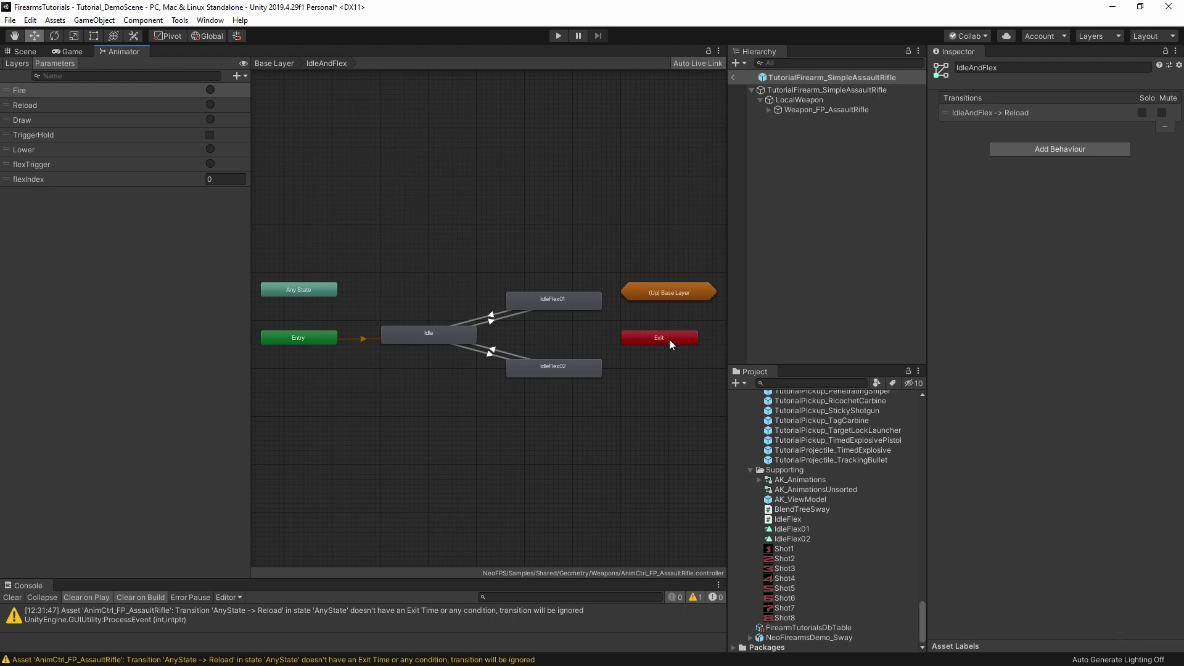
{"action": "right_click", "coordinate": [574, 300]}
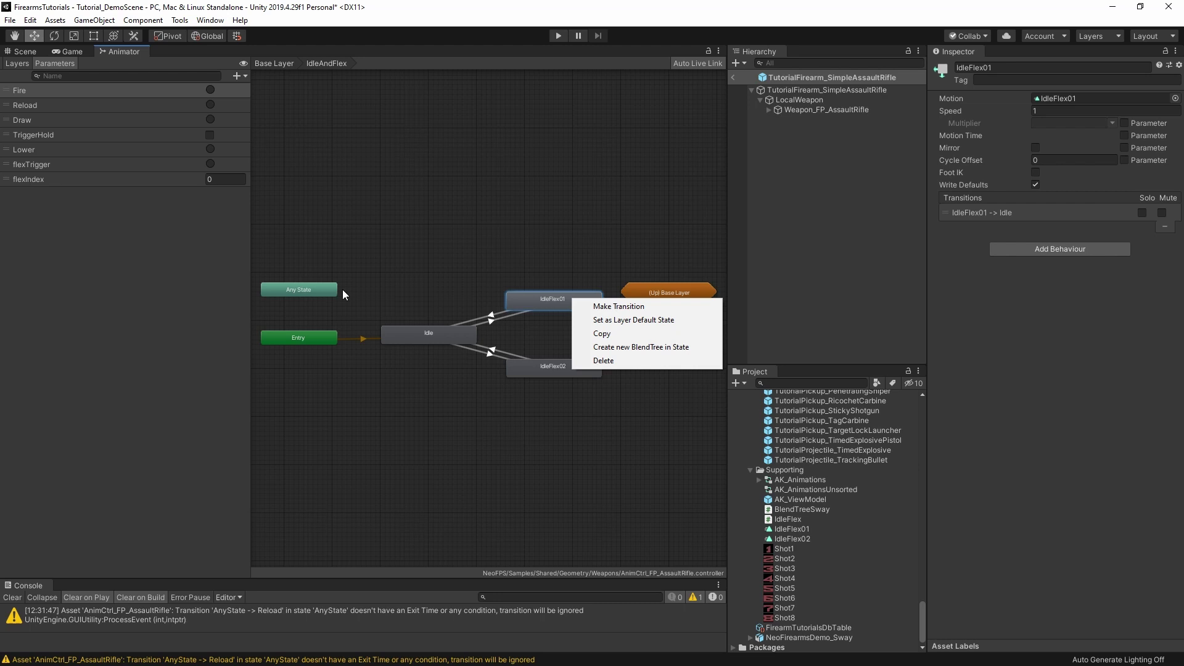
{"action": "left_click", "coordinate": [618, 306]}
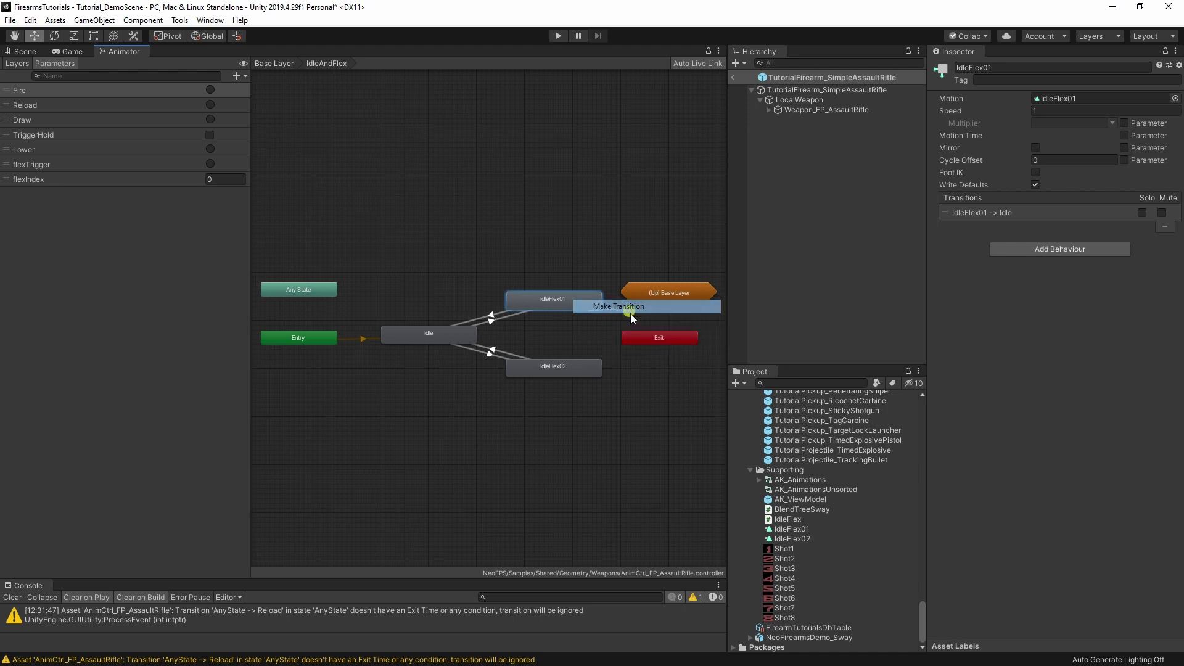
{"action": "left_click", "coordinate": [654, 341]}
{"action": "right_click", "coordinate": [467, 335]}
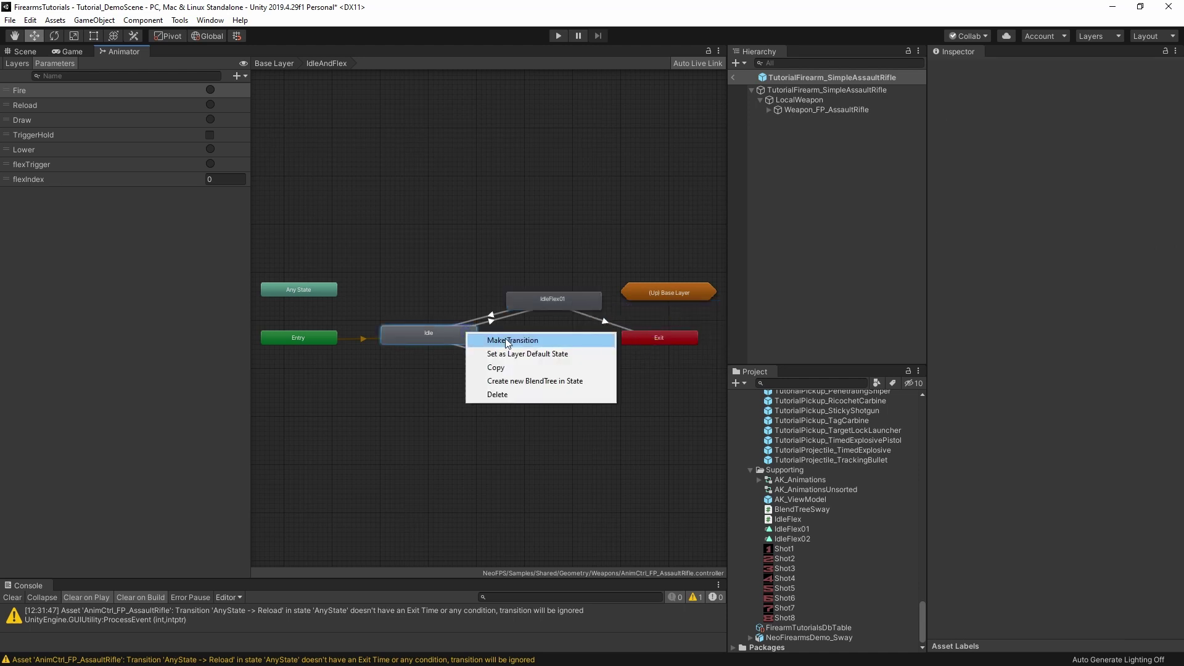
{"action": "left_click", "coordinate": [506, 338]}
{"action": "left_click", "coordinate": [650, 338]}
{"action": "right_click", "coordinate": [562, 373]}
{"action": "left_click", "coordinate": [566, 375]}
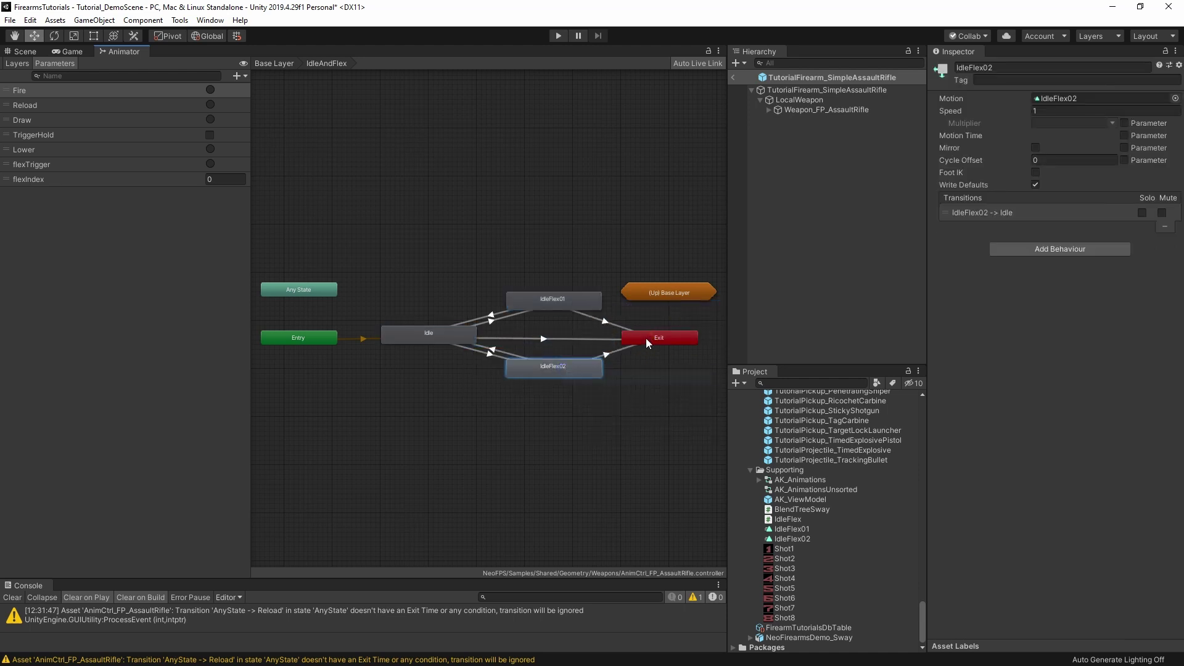
{"action": "left_click", "coordinate": [646, 338]}
{"action": "left_click_drag", "start_coordinate": [552, 370], "coordinate": [546, 398]}
{"action": "left_click_drag", "start_coordinate": [558, 301], "coordinate": [558, 282]}
Add a Reload condition to the IdleFlex01, Idle and IdleFlex02 Exit transitions.
{"action": "left_click", "coordinate": [597, 316]}
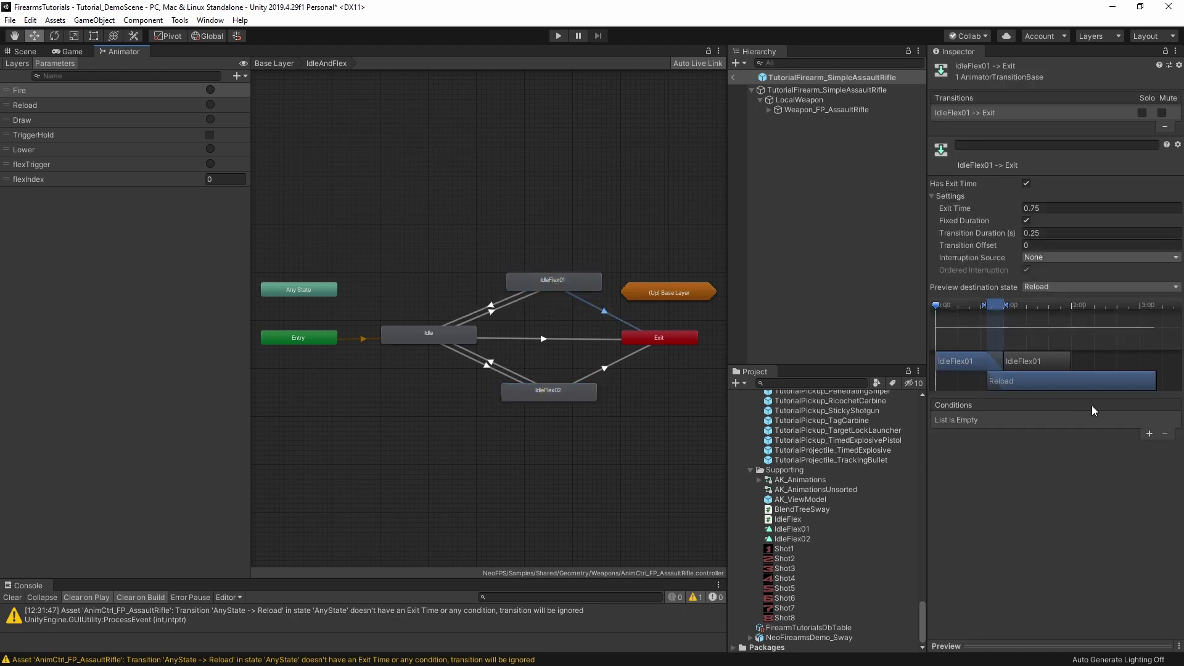
{"action": "left_click", "coordinate": [1149, 433]}
{"action": "left_click", "coordinate": [1015, 419]}
{"action": "left_click", "coordinate": [963, 466]}
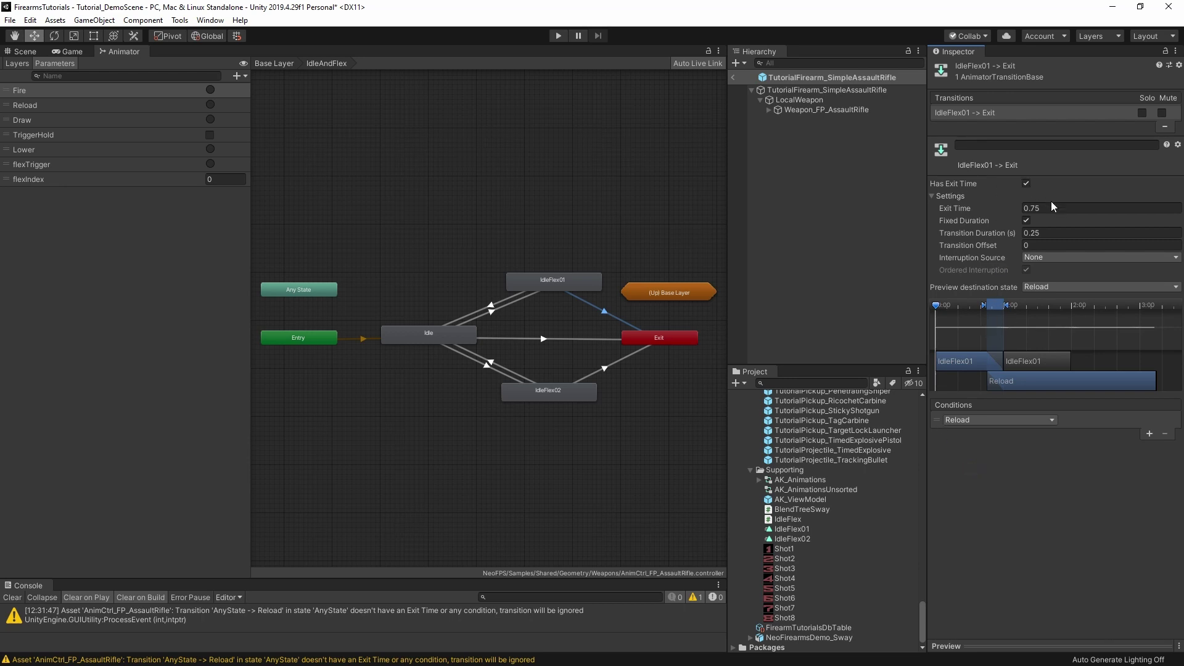
{"action": "left_click", "coordinate": [545, 340]}
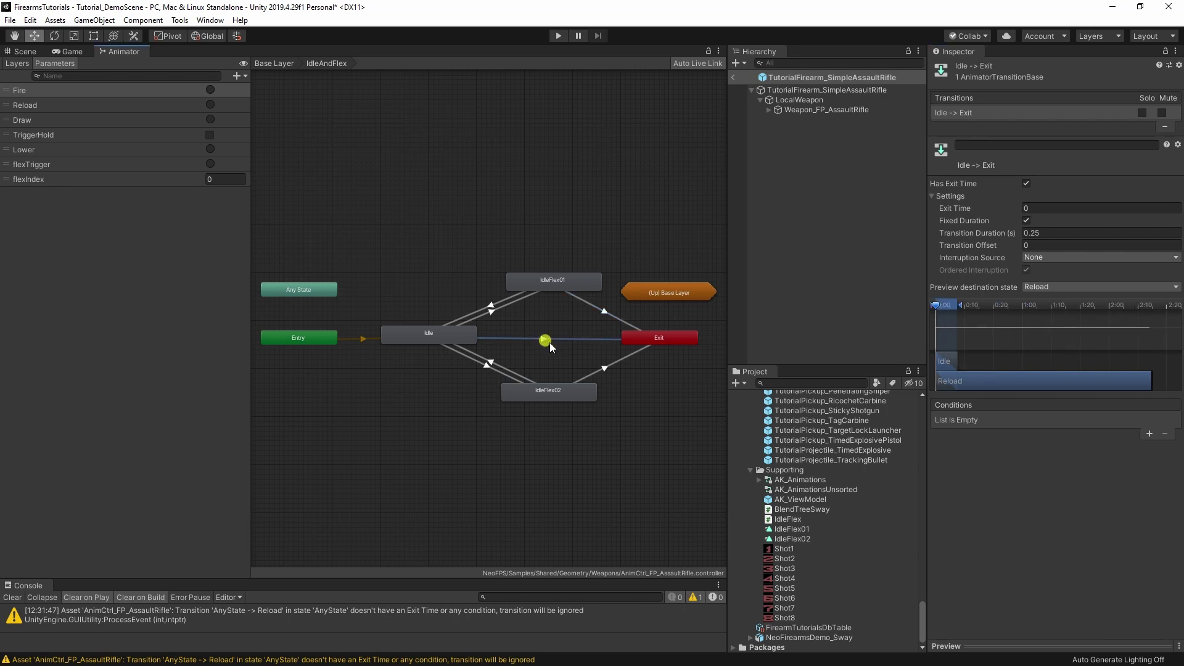
{"action": "left_click", "coordinate": [1149, 434]}
{"action": "left_click", "coordinate": [1007, 420]}
{"action": "left_click", "coordinate": [957, 472]}
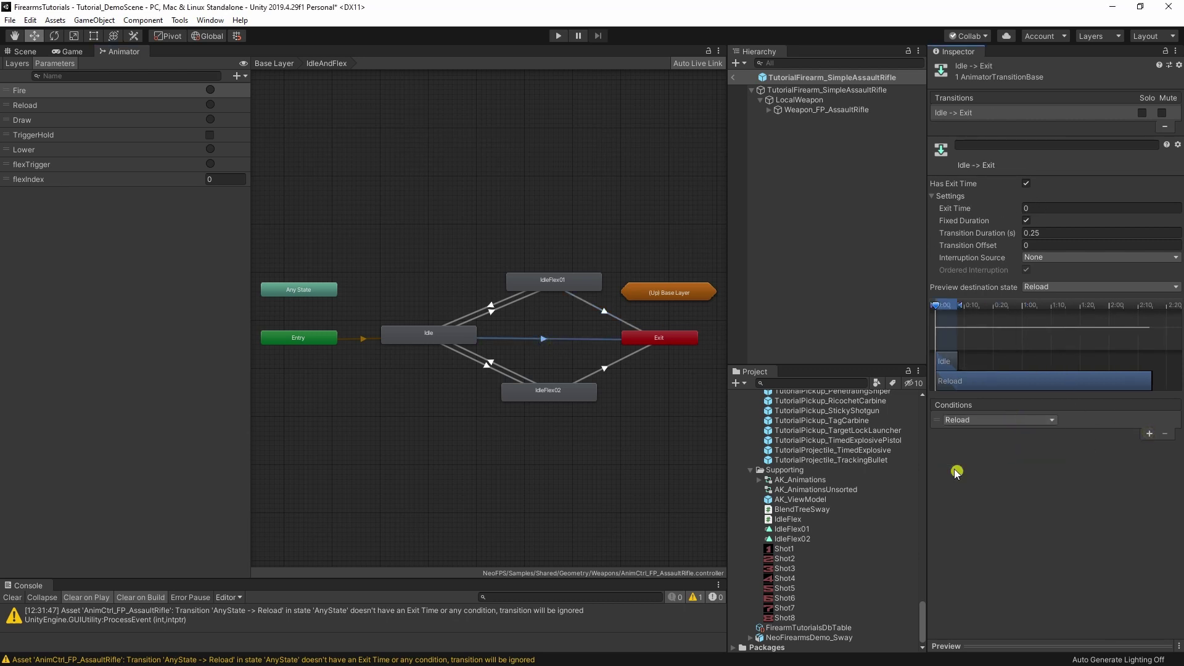
{"action": "left_click", "coordinate": [589, 398]}
{"action": "left_click", "coordinate": [603, 369]}
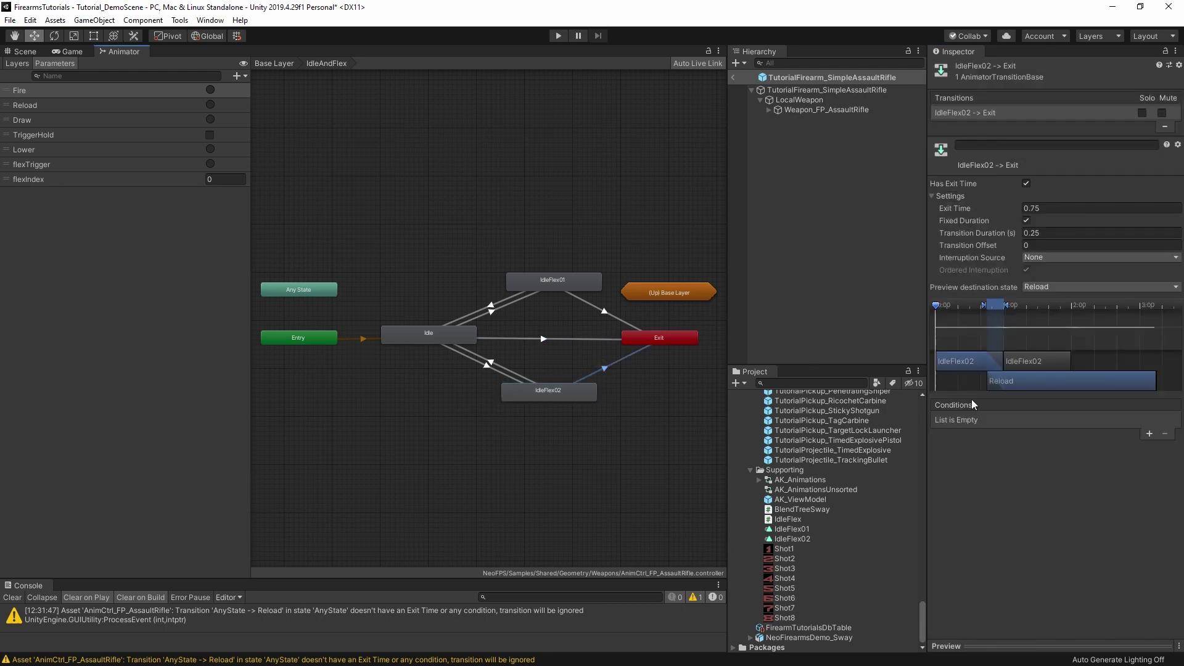
{"action": "left_click", "coordinate": [1149, 434]}
{"action": "left_click", "coordinate": [986, 420]}
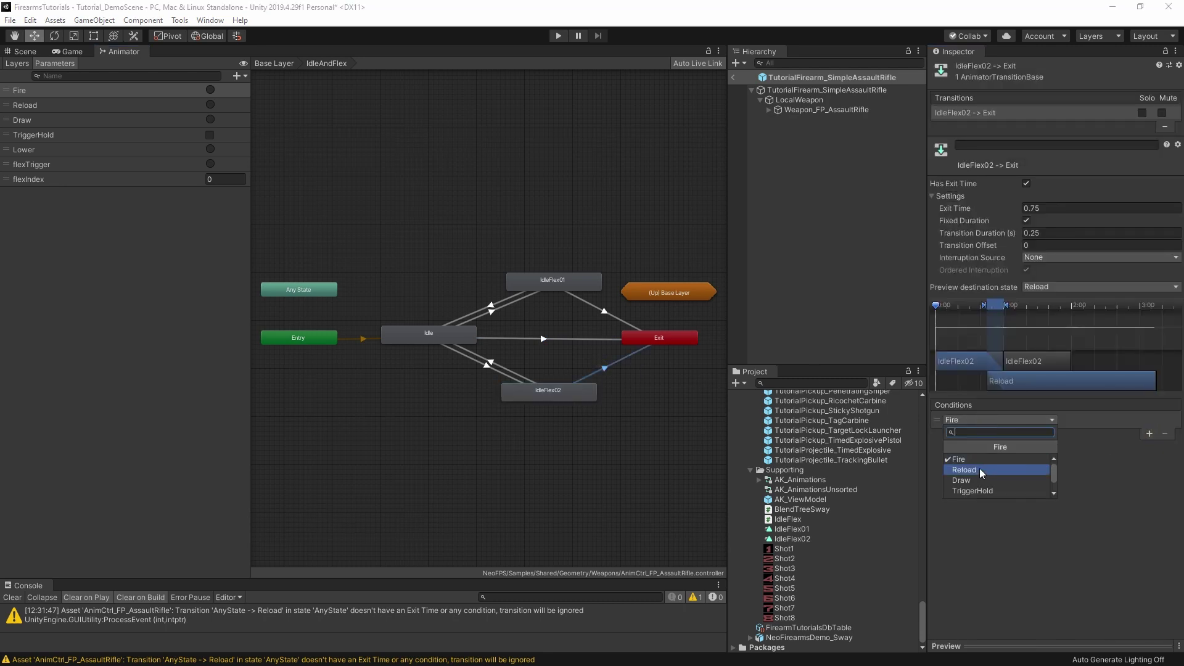
{"action": "left_click", "coordinate": [982, 472]}
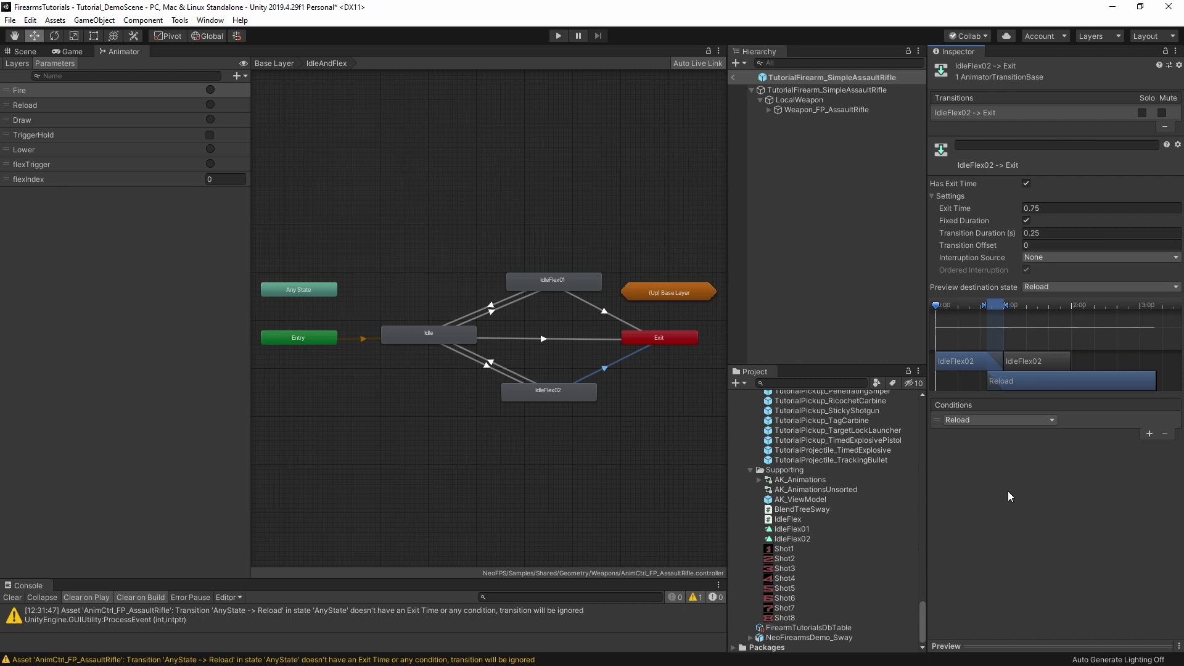
Turn off exit time on Idle → Exit and set its duration to 0.1.
{"action": "left_click", "coordinate": [546, 338]}
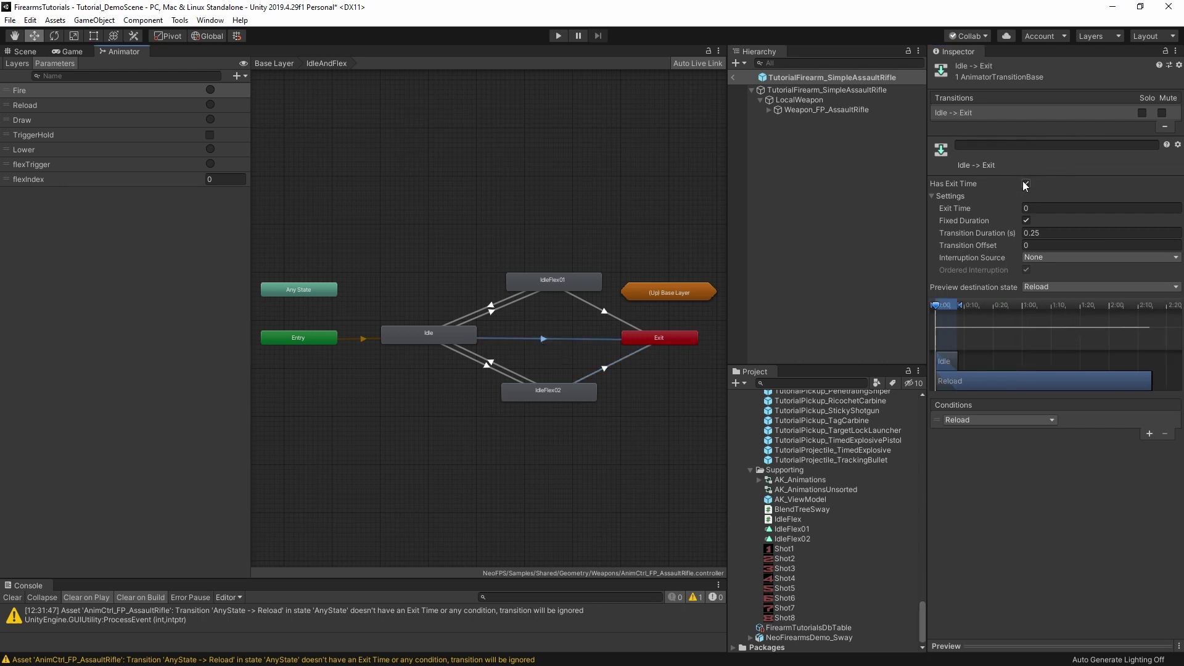
{"action": "left_click", "coordinate": [1027, 183]}
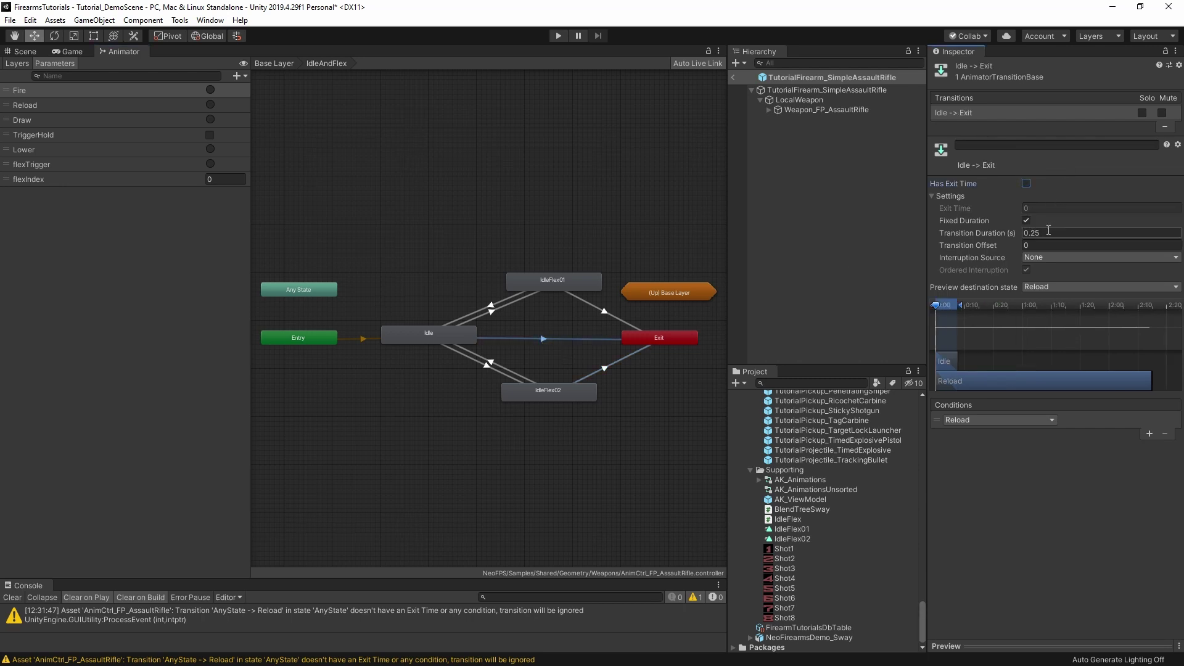
{"action": "left_click", "coordinate": [1044, 233]}
{"action": "type", "text": "0.1"}
{"action": "left_click", "coordinate": [622, 364]}
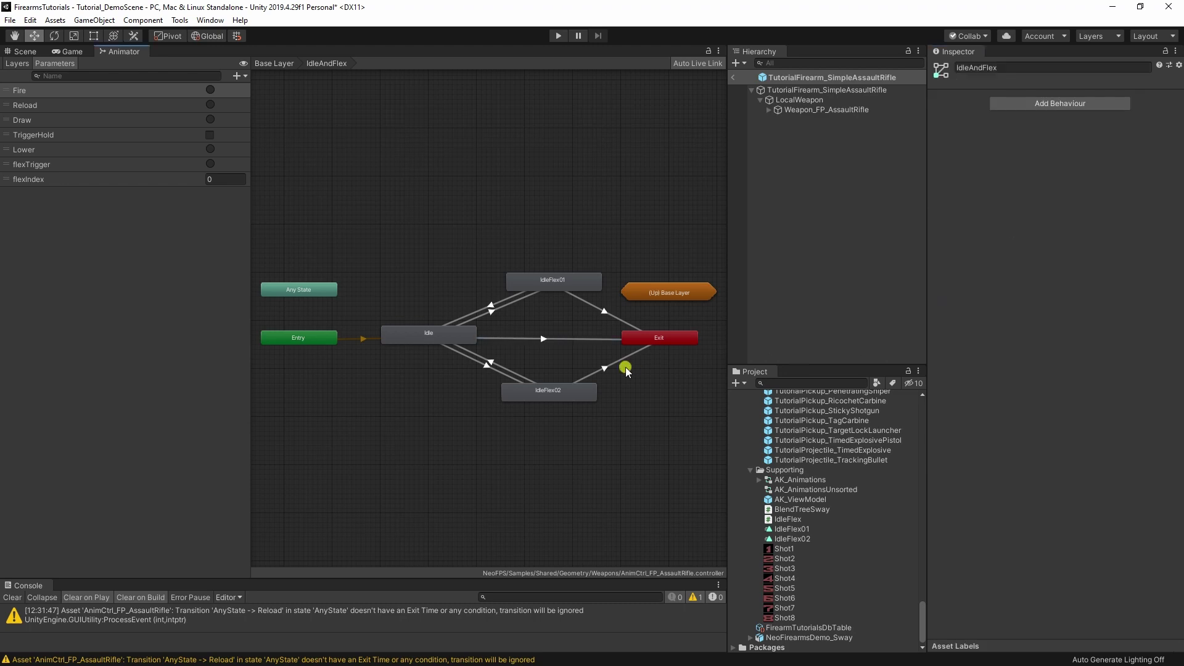
{"action": "left_click", "coordinate": [558, 35]}
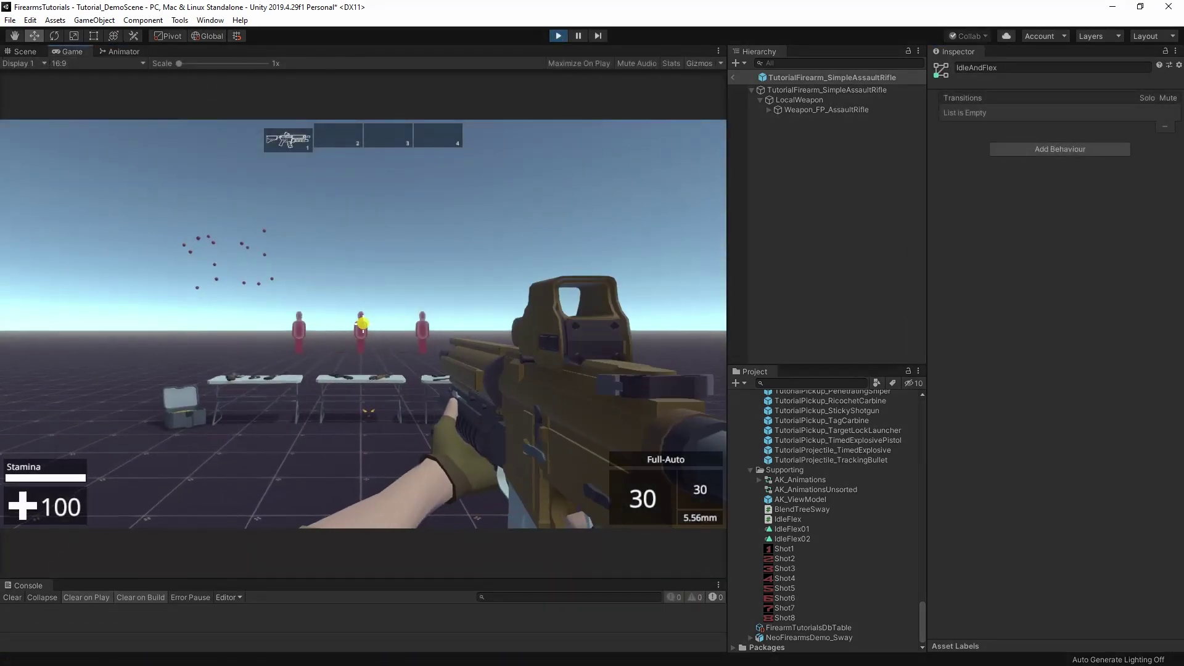
{"action": "left_click", "coordinate": [363, 324]}
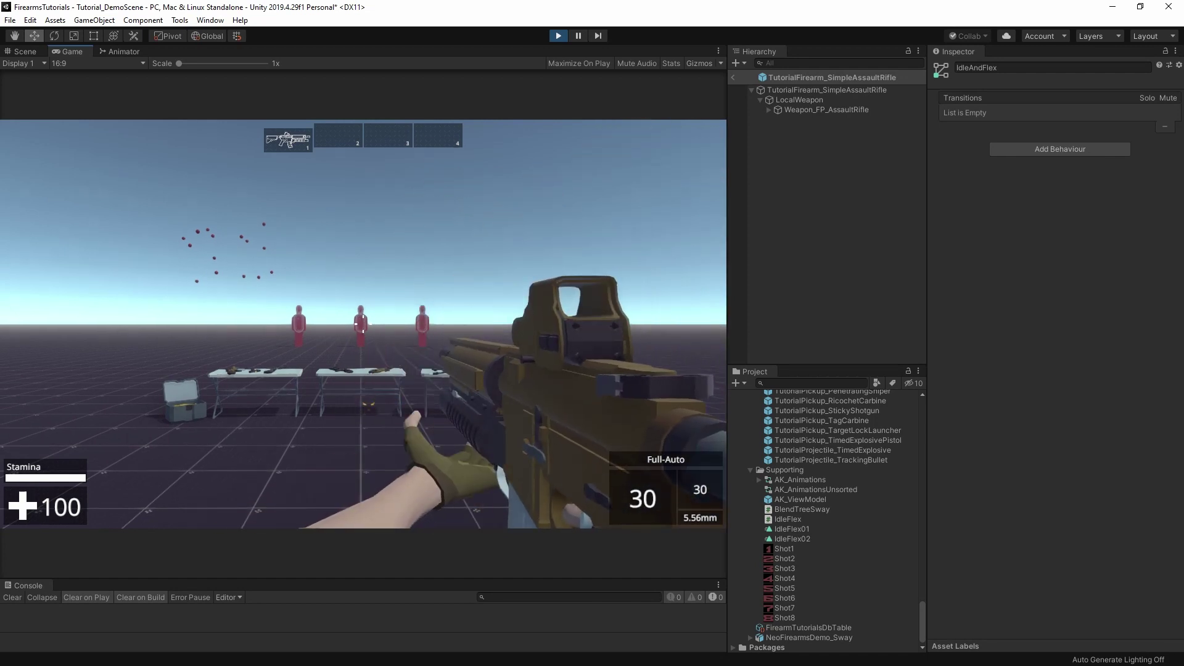
{"action": "key", "text": "Escape"}
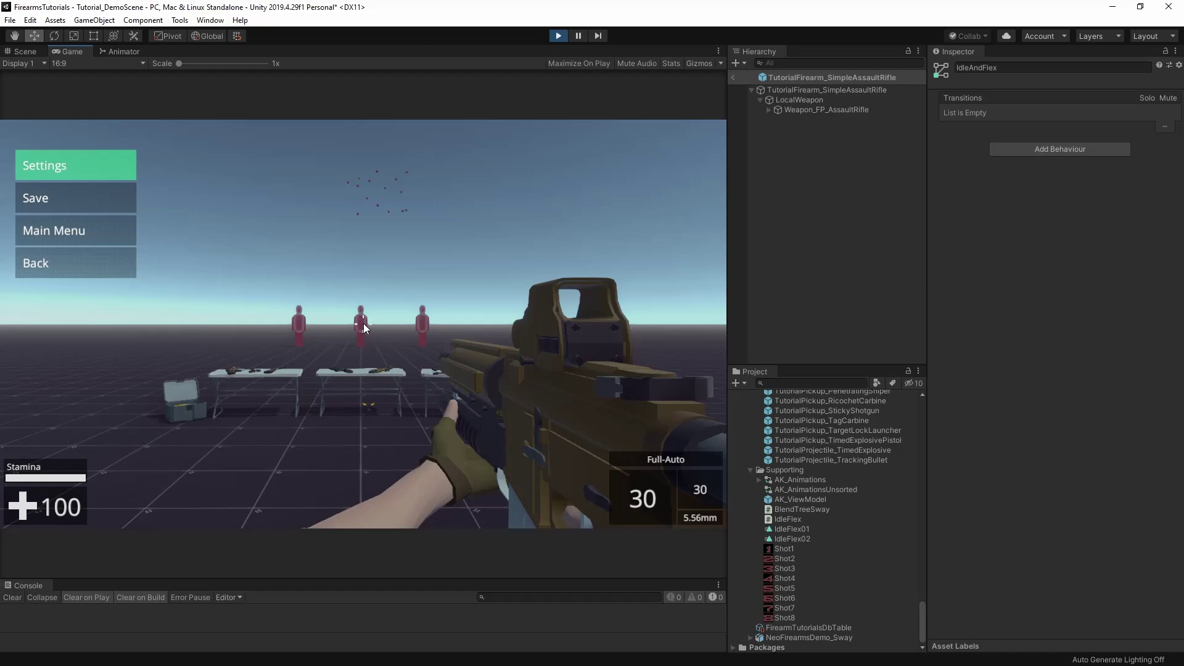
{"action": "left_click", "coordinate": [559, 36]}
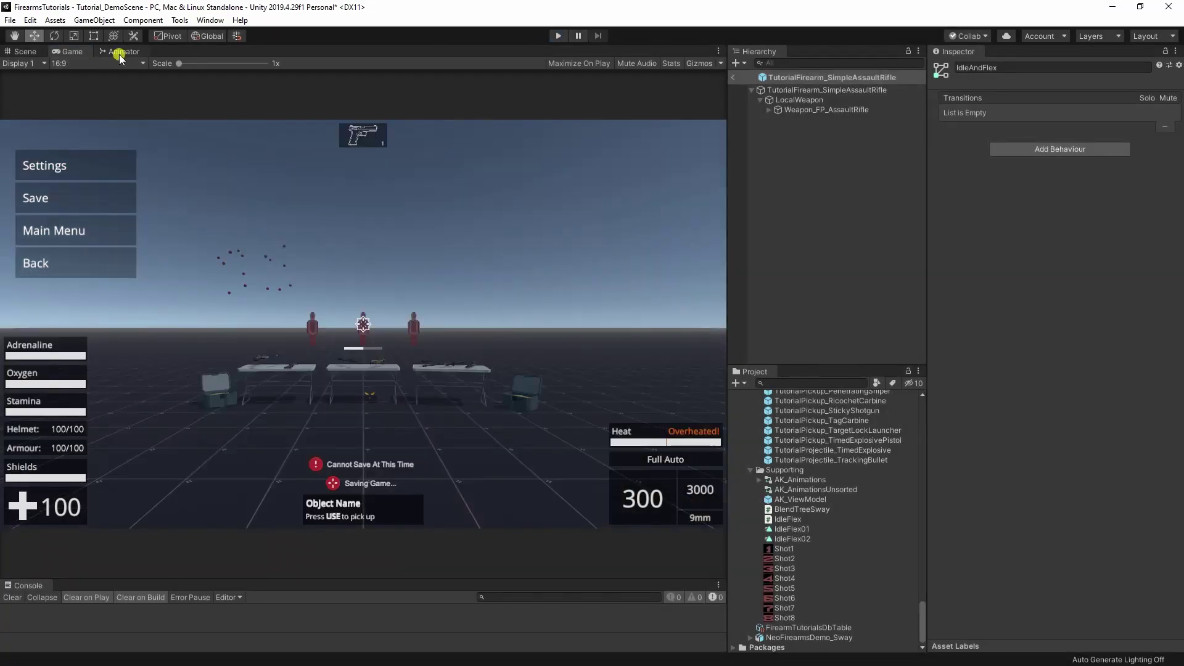
{"action": "left_click", "coordinate": [121, 52]}
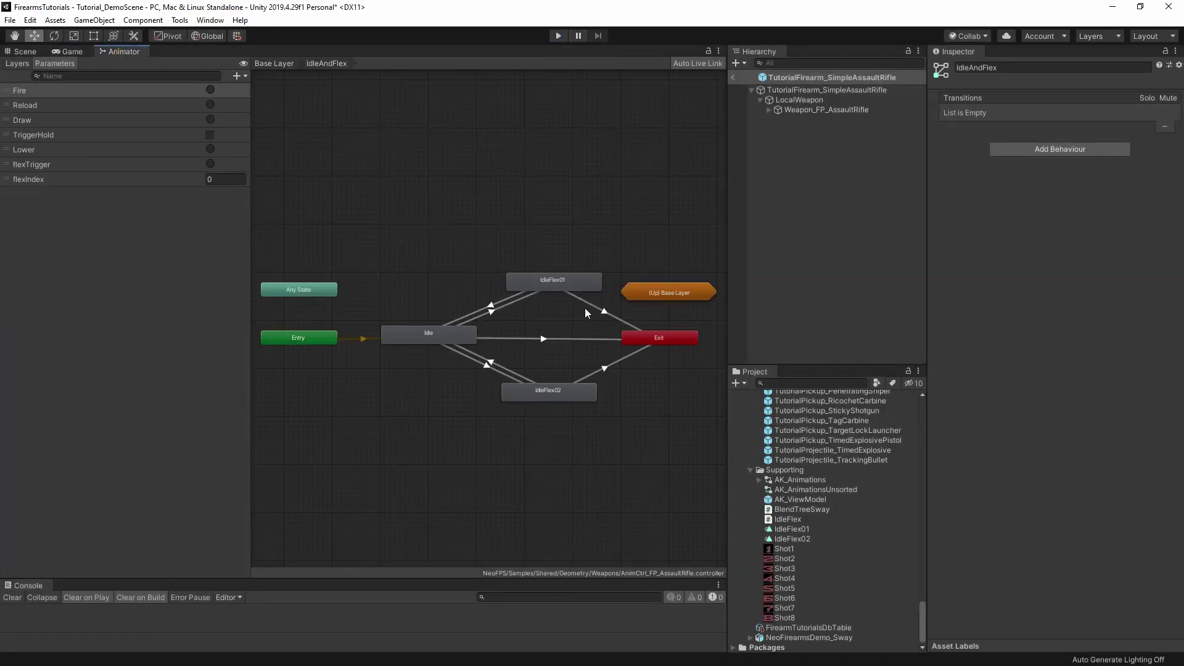
Delete the IdleFlex01, Idle and IdleFlex02 transitions to Exit.
{"action": "left_click", "coordinate": [604, 311]}
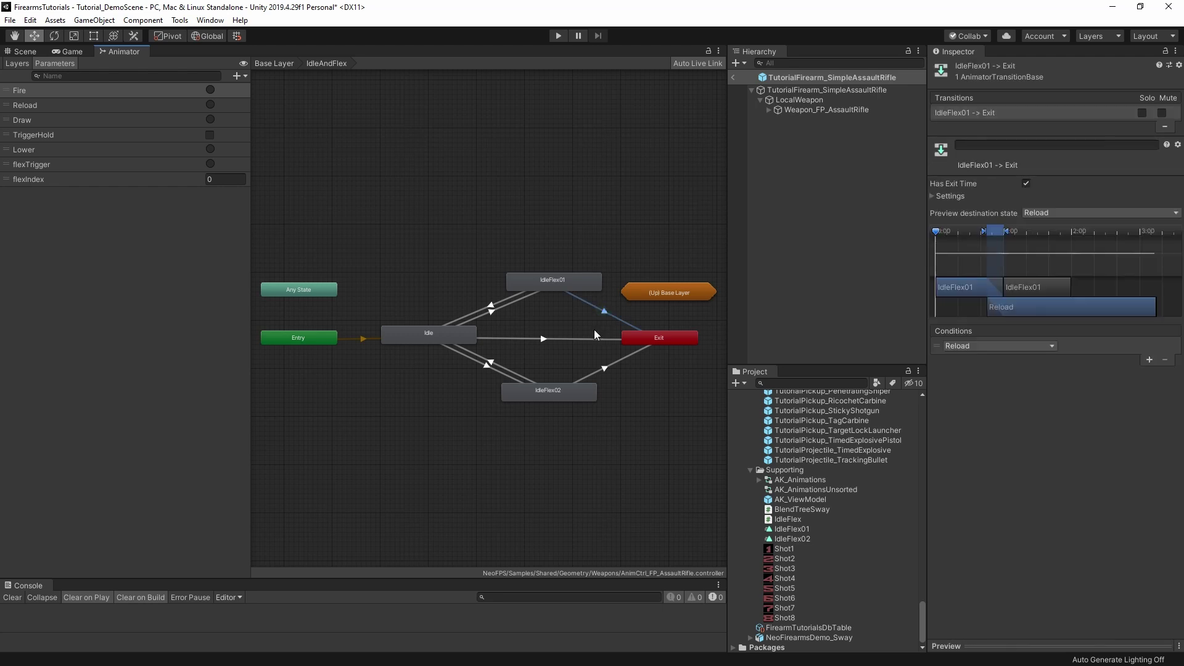
{"action": "key", "text": "Delete"}
{"action": "left_click", "coordinate": [554, 339]}
{"action": "key", "text": "Delete"}
{"action": "left_click", "coordinate": [604, 367]}
{"action": "key", "text": "Delete"}
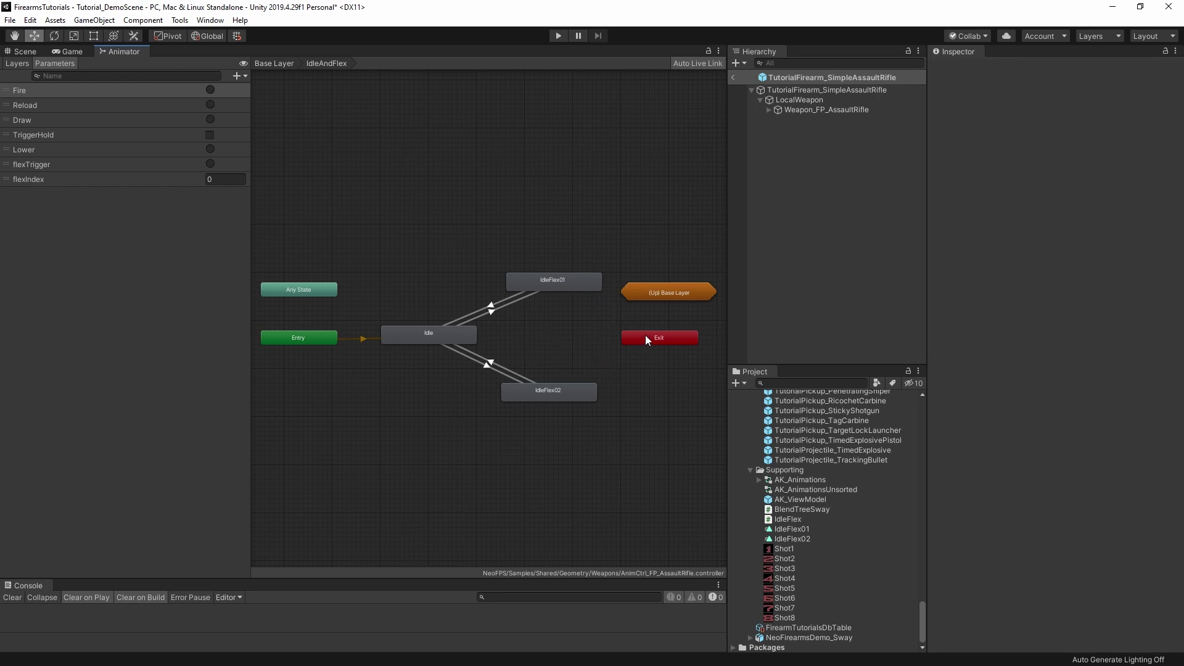
{"action": "left_click", "coordinate": [649, 338]}
Delete the Base Layer's IdleAndFlex → Reload transition and re-enter IdleAndFlex.
{"action": "left_click", "coordinate": [683, 292]}
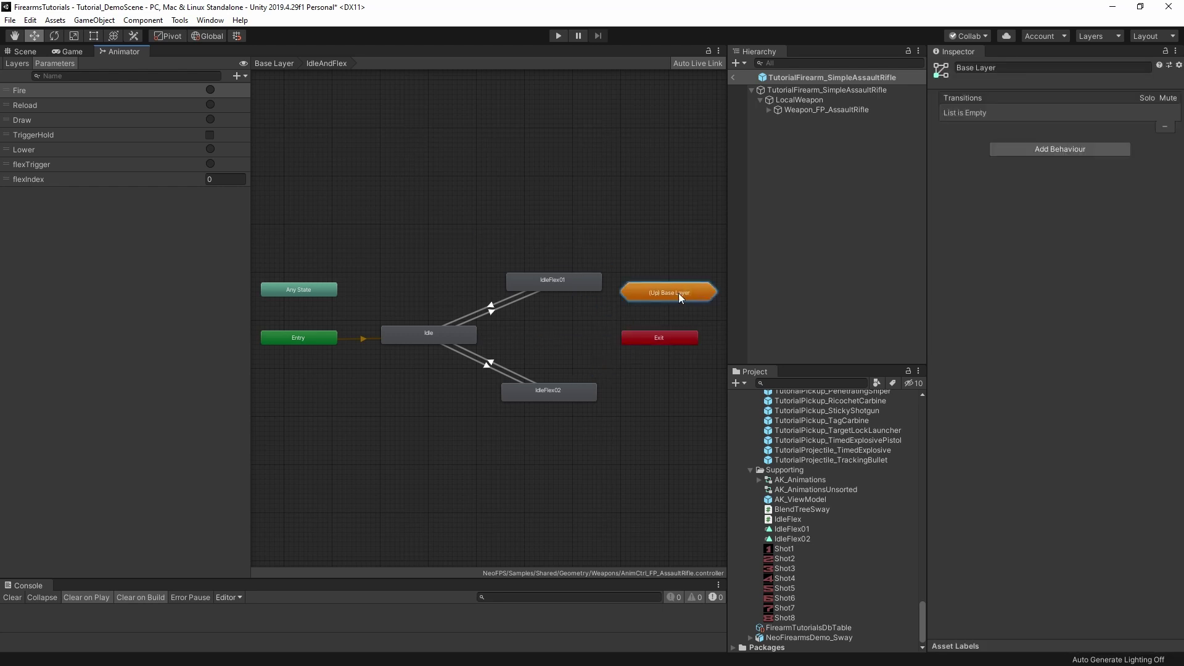
{"action": "double_click", "coordinate": [679, 293]}
{"action": "left_click", "coordinate": [526, 222]}
{"action": "key", "text": "Delete"}
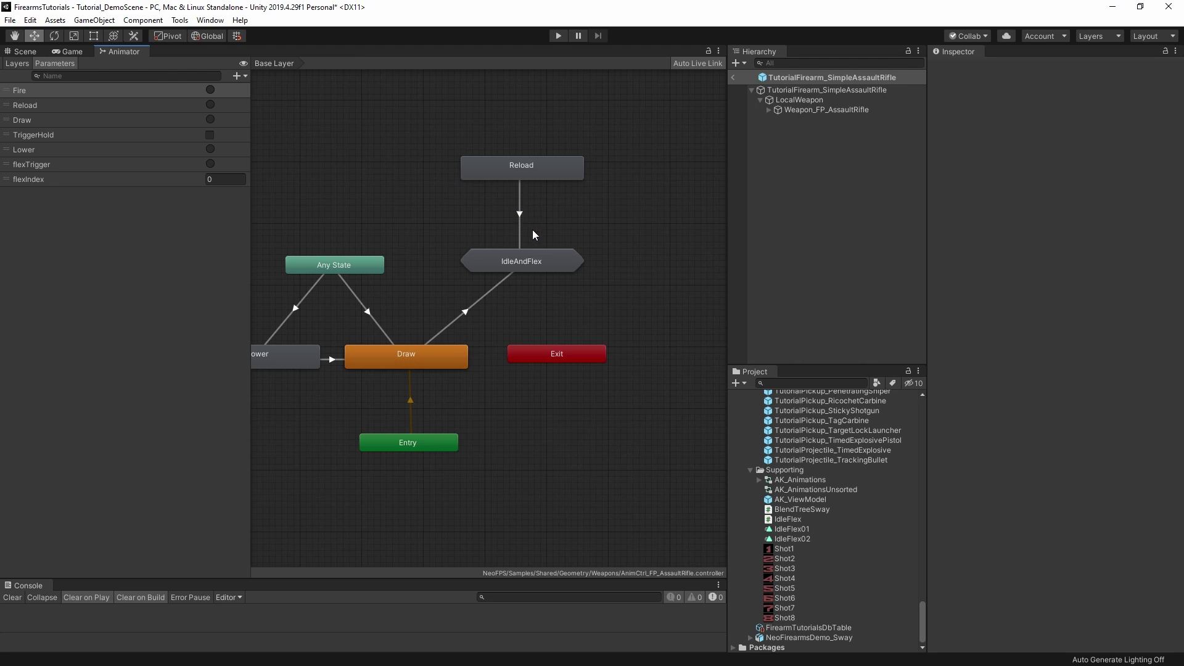
{"action": "double_click", "coordinate": [544, 265]}
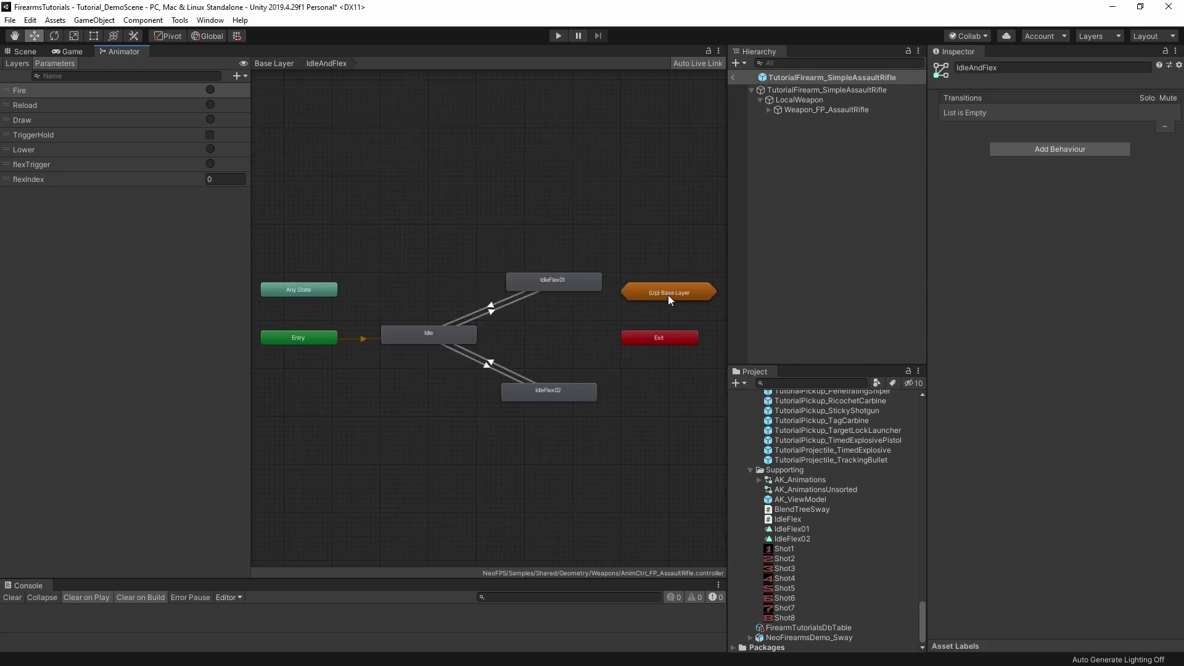
Move the Exit and Base Layer nodes lower and add an IdleFlex01 → Reload transition.
{"action": "left_click_drag", "start_coordinate": [671, 336], "coordinate": [657, 485]}
{"action": "left_click_drag", "start_coordinate": [667, 299], "coordinate": [666, 348]}
{"action": "right_click", "coordinate": [576, 285]}
{"action": "left_click", "coordinate": [606, 290]}
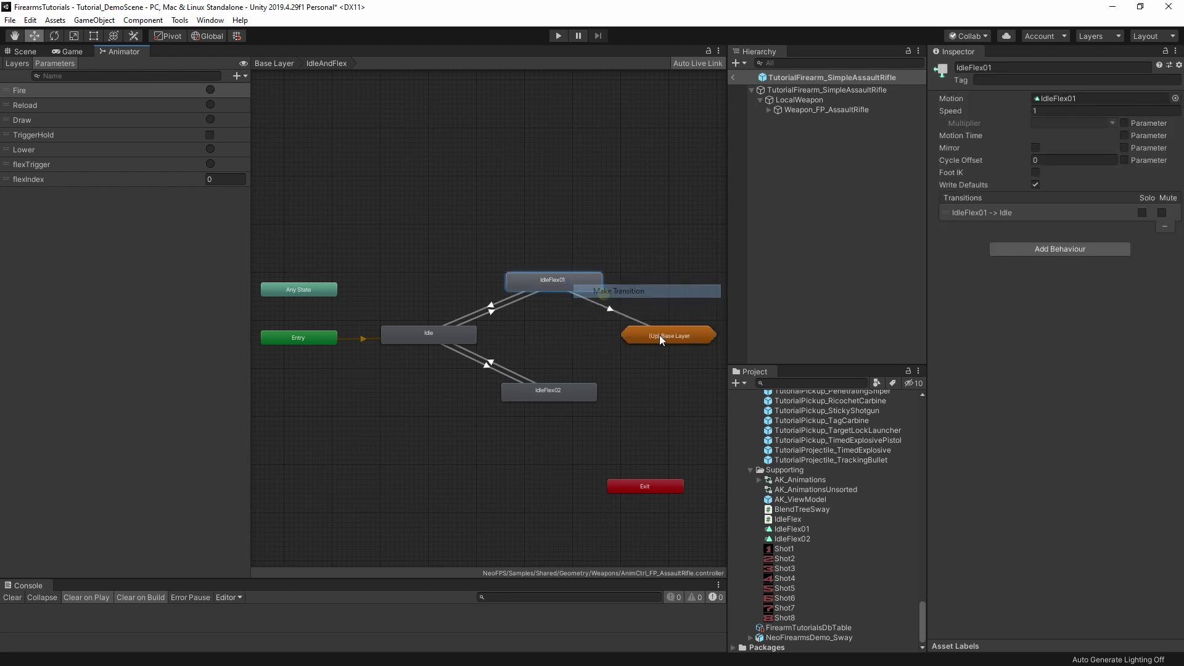
{"action": "left_click", "coordinate": [661, 338]}
{"action": "mouse_move", "coordinate": [729, 345]}
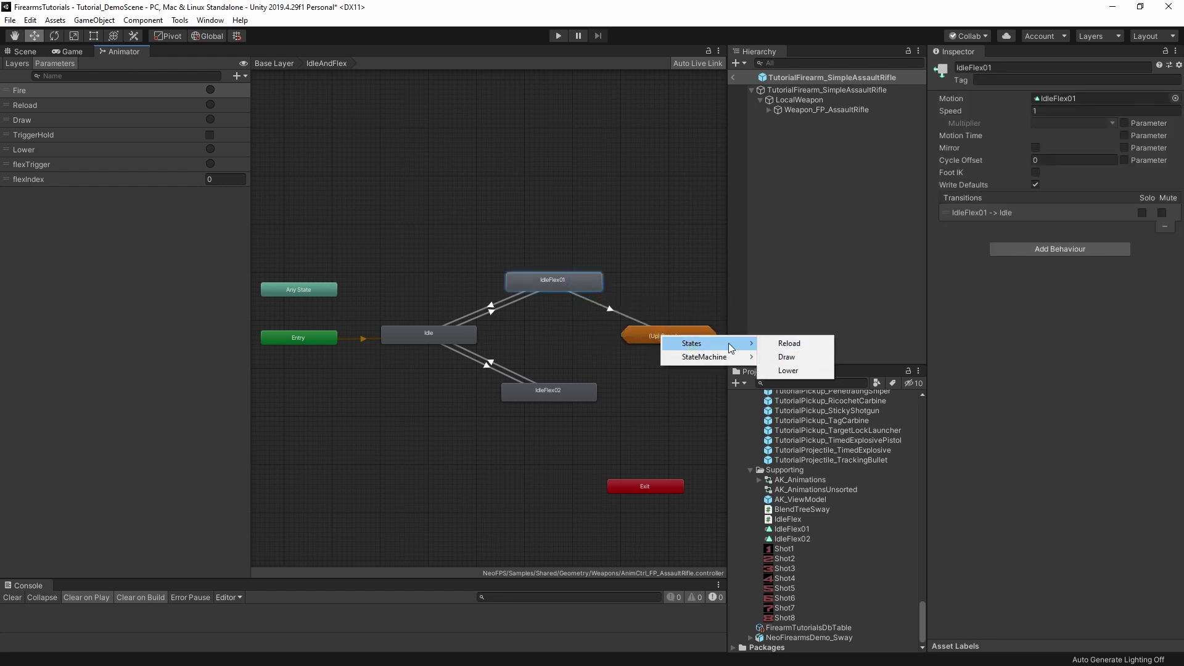
{"action": "left_click", "coordinate": [814, 342]}
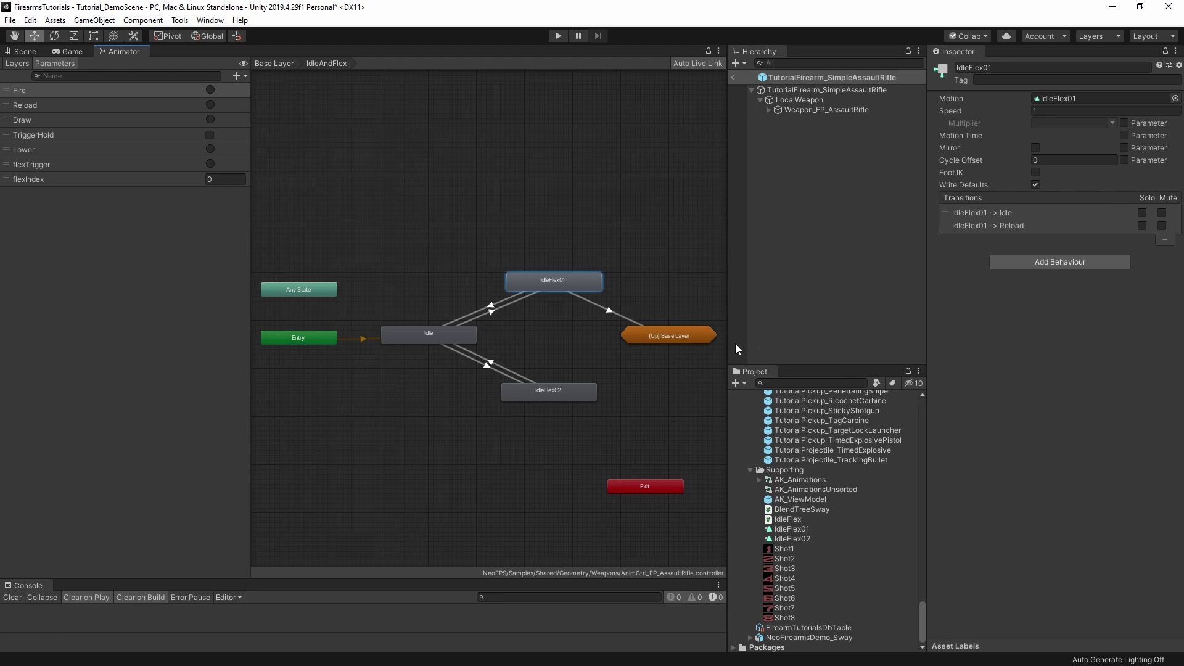
Add a transition from Idle to the Base Layer's Reload state.
{"action": "right_click", "coordinate": [440, 335]}
{"action": "left_click", "coordinate": [537, 344]}
{"action": "left_click", "coordinate": [645, 336]}
{"action": "mouse_move", "coordinate": [675, 338]}
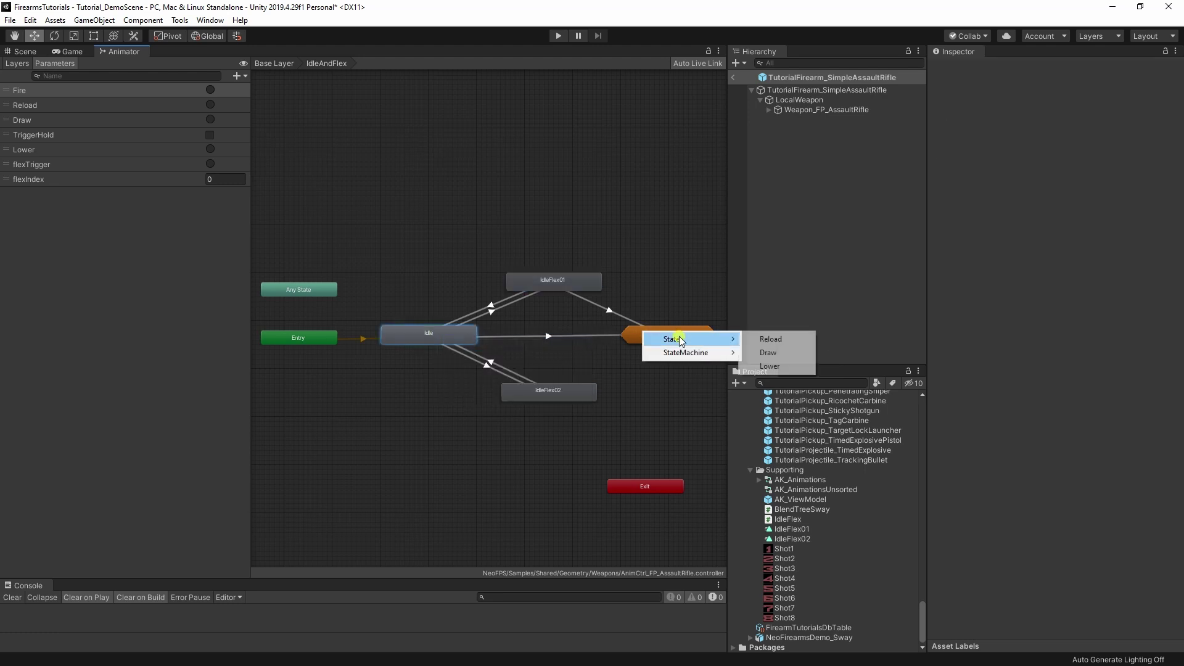
{"action": "left_click", "coordinate": [774, 343]}
Add a transition from IdleFlex02 to the Base Layer's Reload state.
{"action": "right_click", "coordinate": [554, 385]}
{"action": "left_click", "coordinate": [583, 390]}
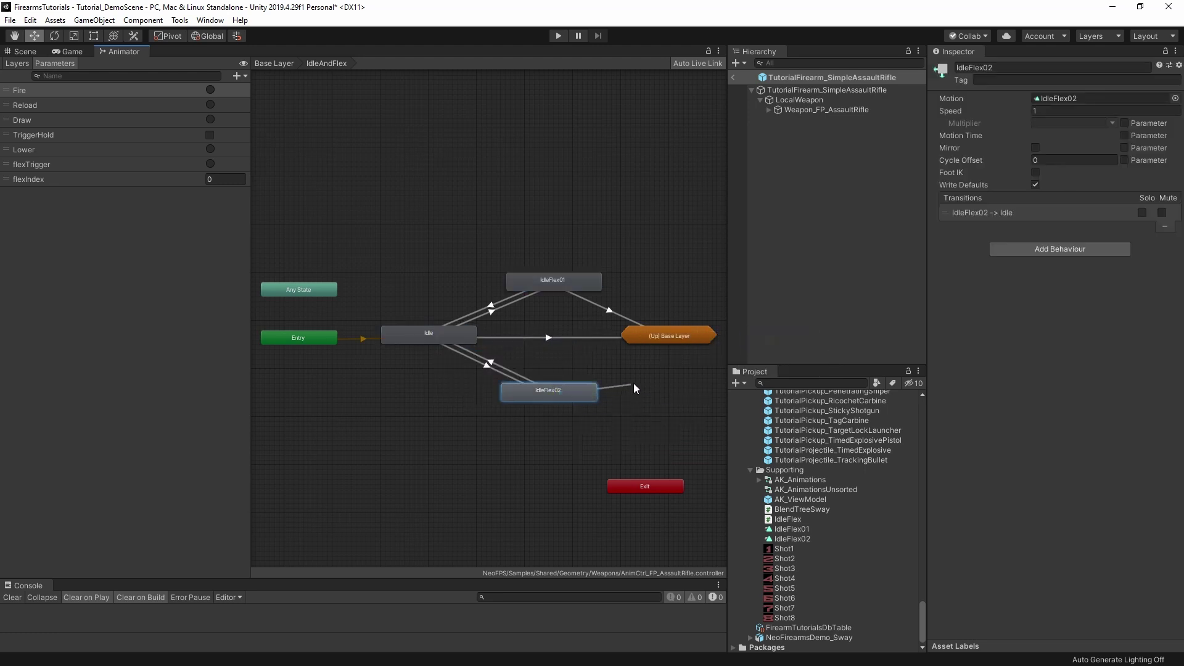
{"action": "left_click", "coordinate": [651, 341]}
{"action": "mouse_move", "coordinate": [682, 350]}
{"action": "left_click", "coordinate": [779, 346]}
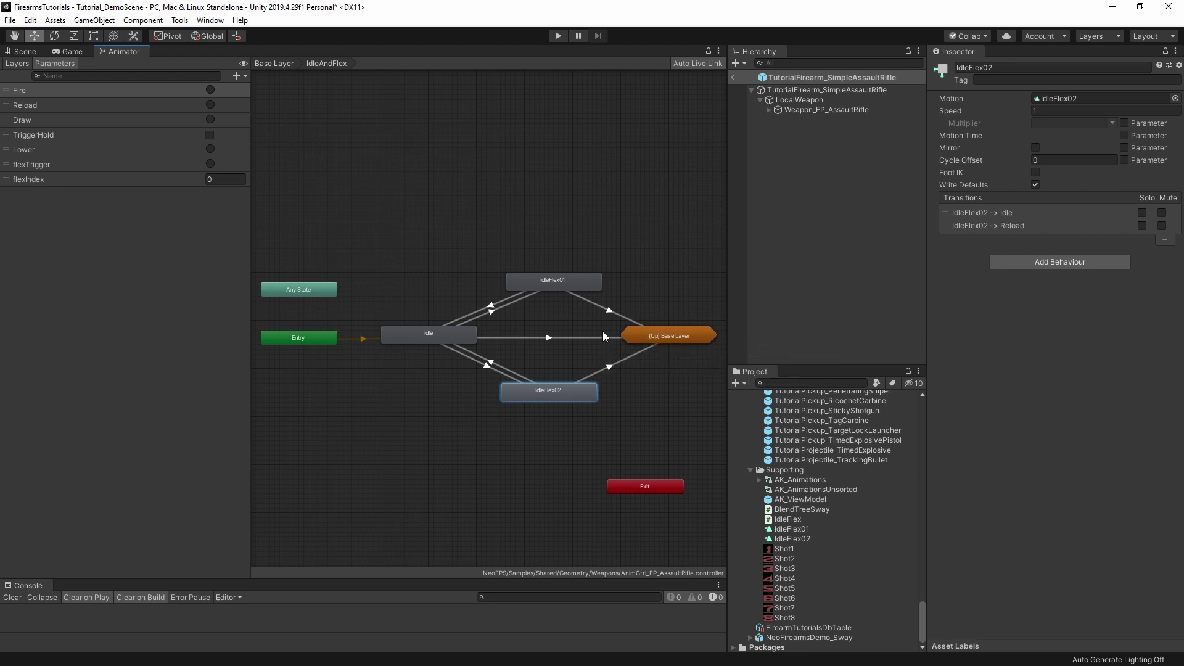
Give the IdleFlex01 → Reload transition a Reload condition.
{"action": "left_click", "coordinate": [608, 313]}
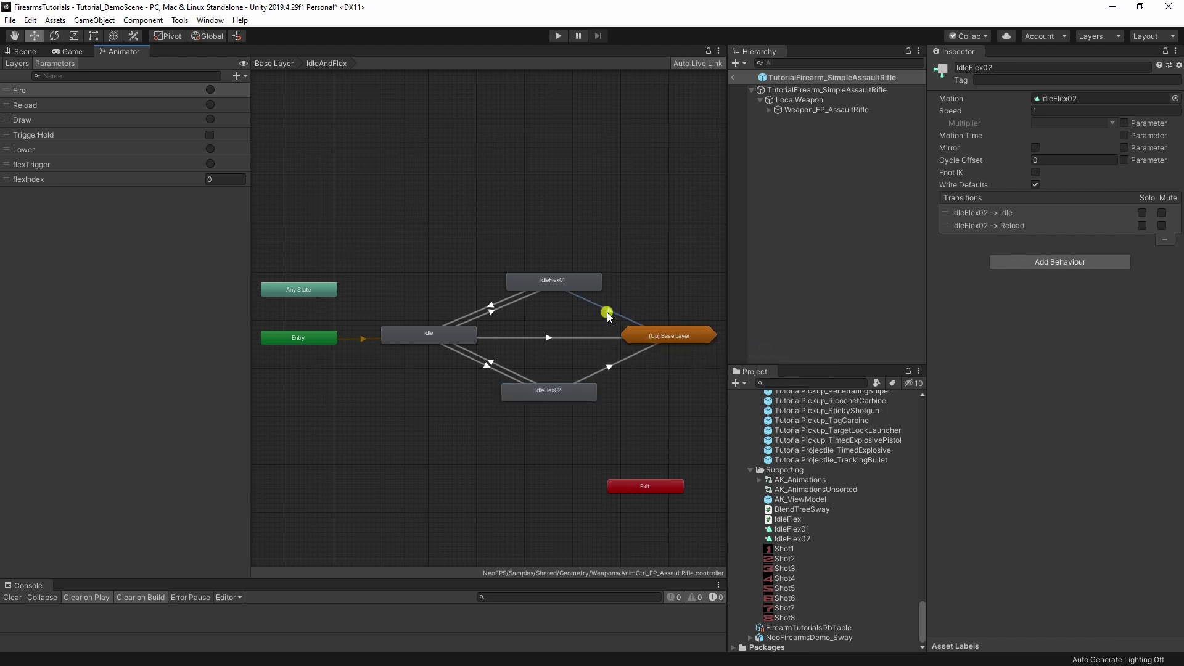
{"action": "left_click", "coordinate": [951, 195]}
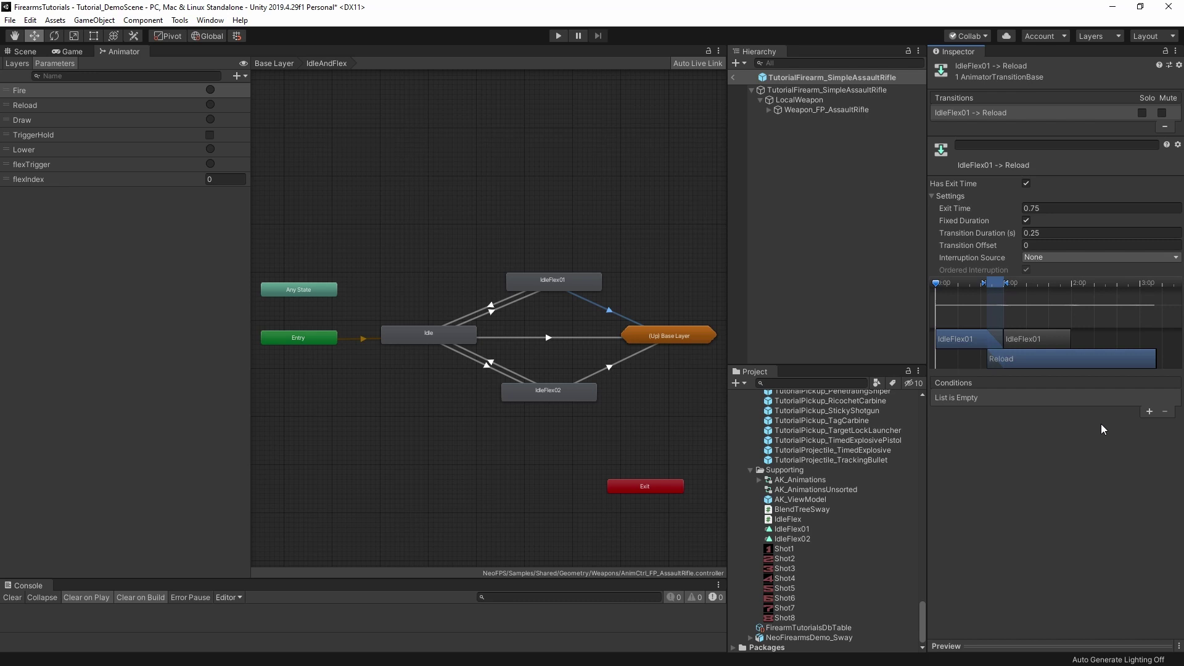
{"action": "left_click", "coordinate": [1149, 410]}
{"action": "left_click", "coordinate": [981, 398]}
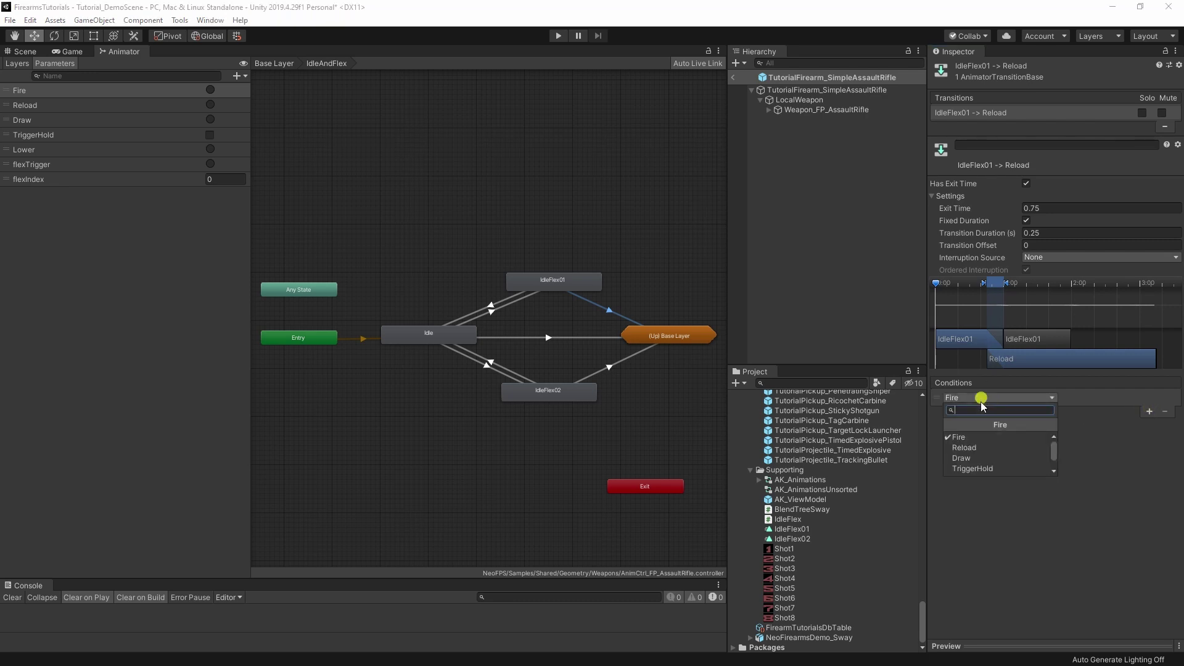
{"action": "left_click", "coordinate": [965, 448]}
Add a Reload condition to Idle → Reload, disable Has Exit Time, and set duration 0.1.
{"action": "left_click", "coordinate": [548, 337]}
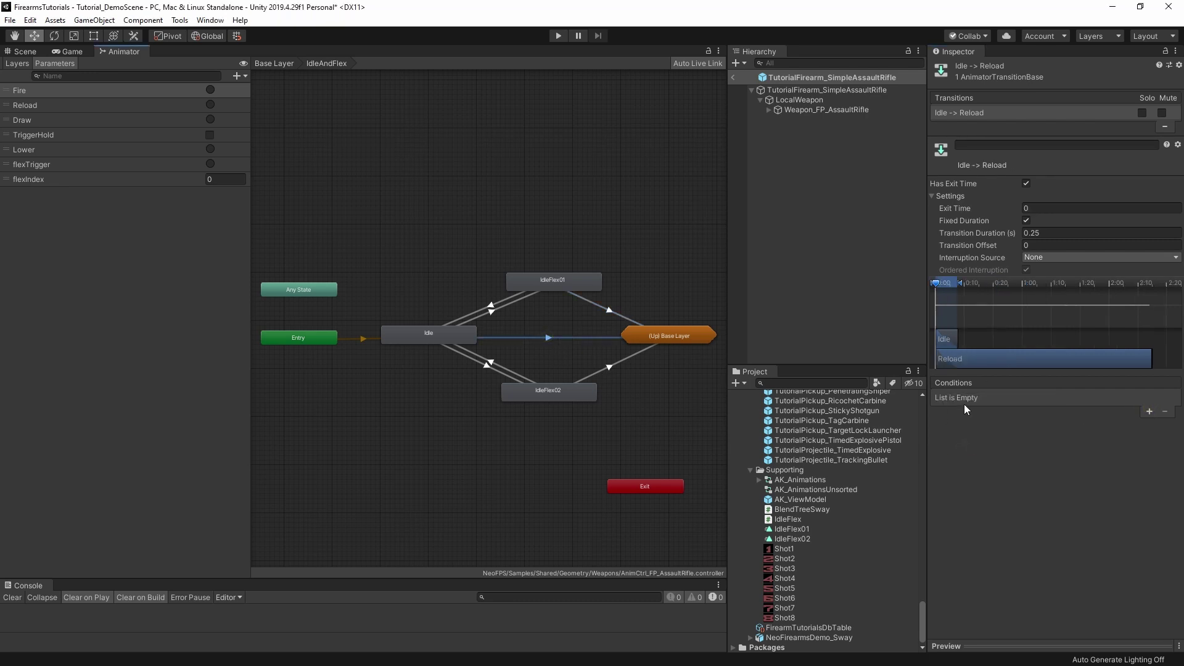
{"action": "left_click", "coordinate": [1149, 411]}
{"action": "left_click", "coordinate": [1001, 398]}
{"action": "left_click", "coordinate": [987, 448]}
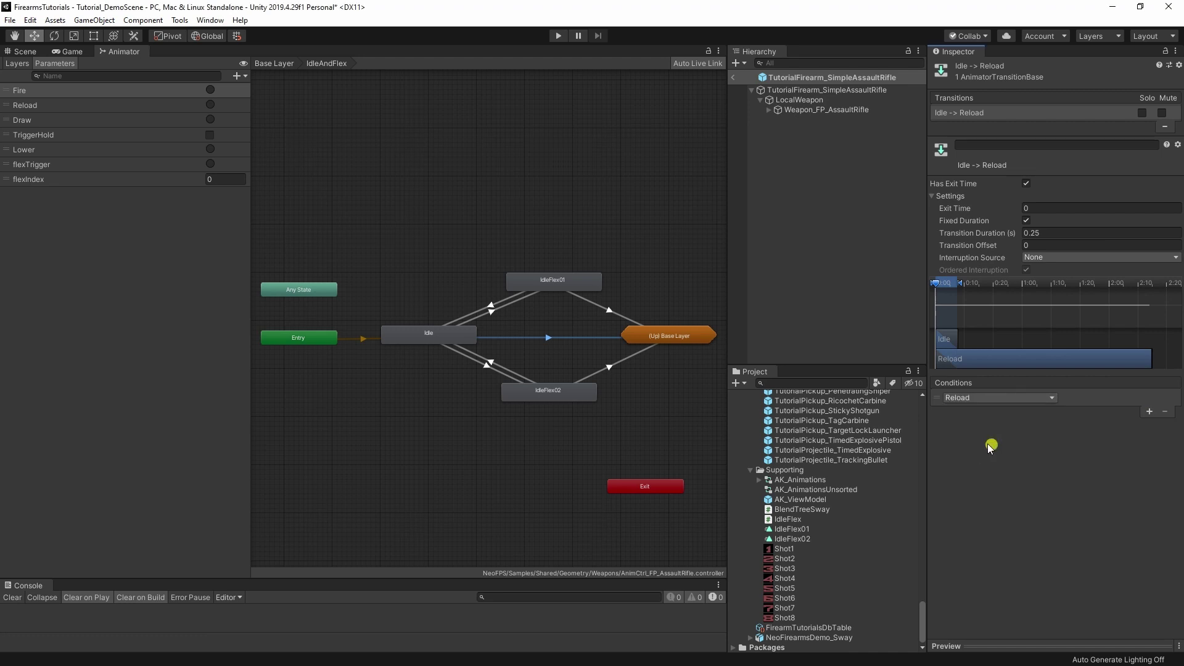
{"action": "left_click", "coordinate": [1026, 183]}
{"action": "left_click", "coordinate": [1043, 232]}
{"action": "type", "text": "0.1"}
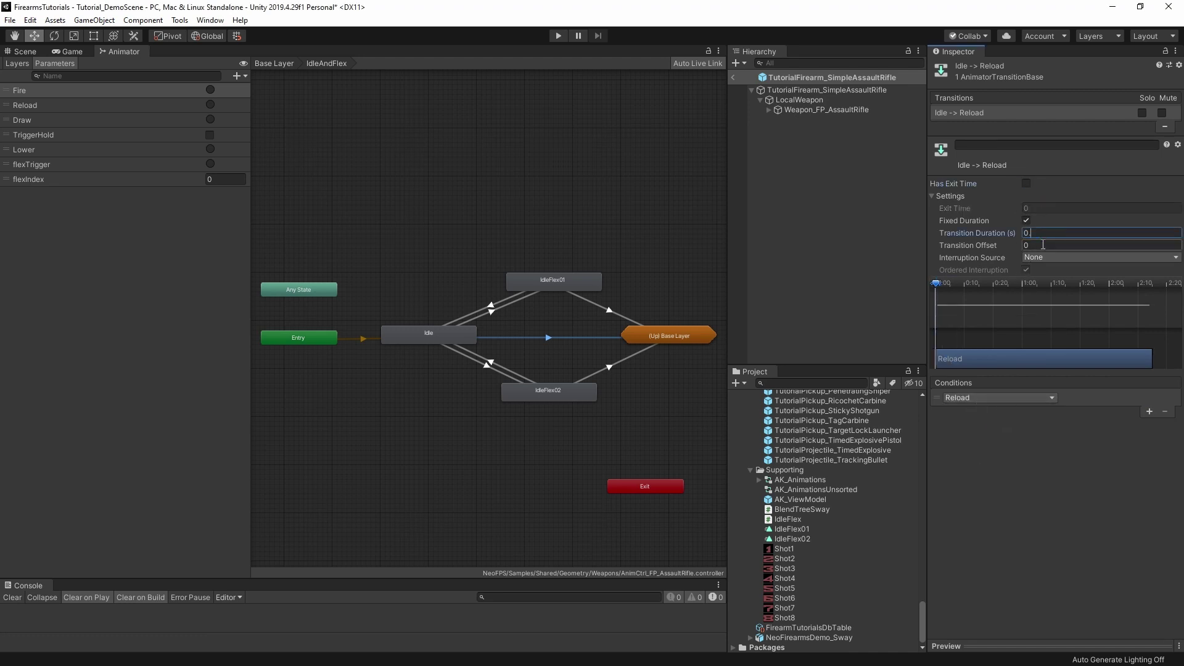
Add a Reload condition to the IdleFlex02 → Reload transition.
{"action": "left_click", "coordinate": [609, 369]}
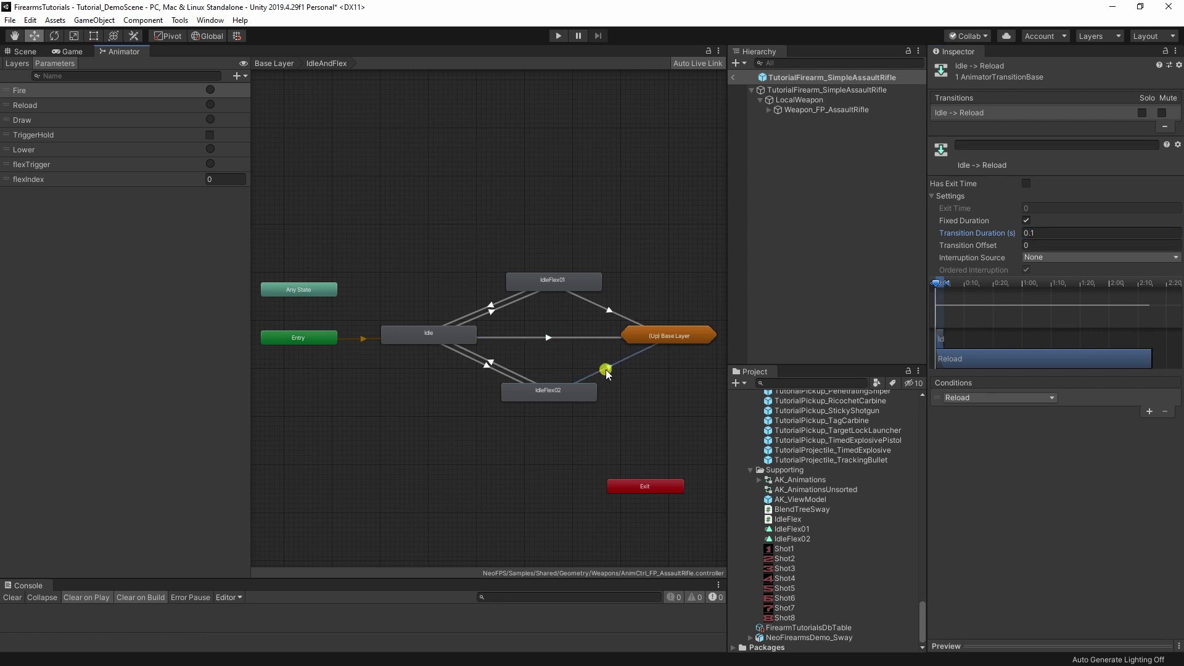
{"action": "left_click", "coordinate": [1150, 411]}
{"action": "left_click", "coordinate": [1013, 398]}
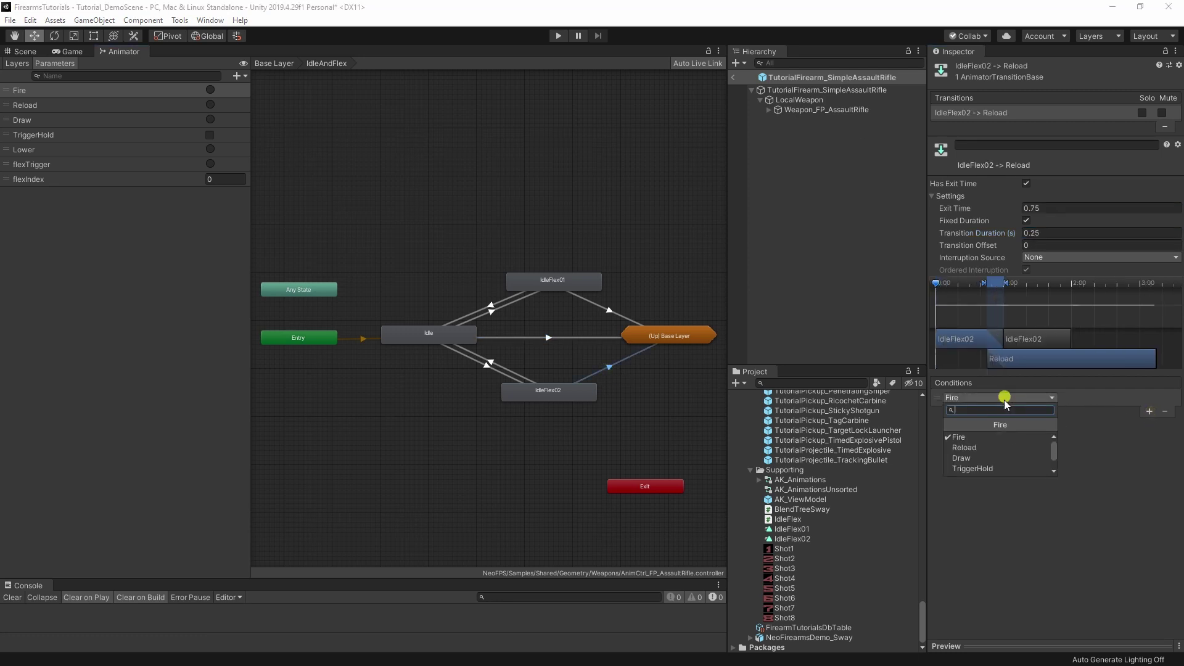
{"action": "left_click", "coordinate": [979, 444]}
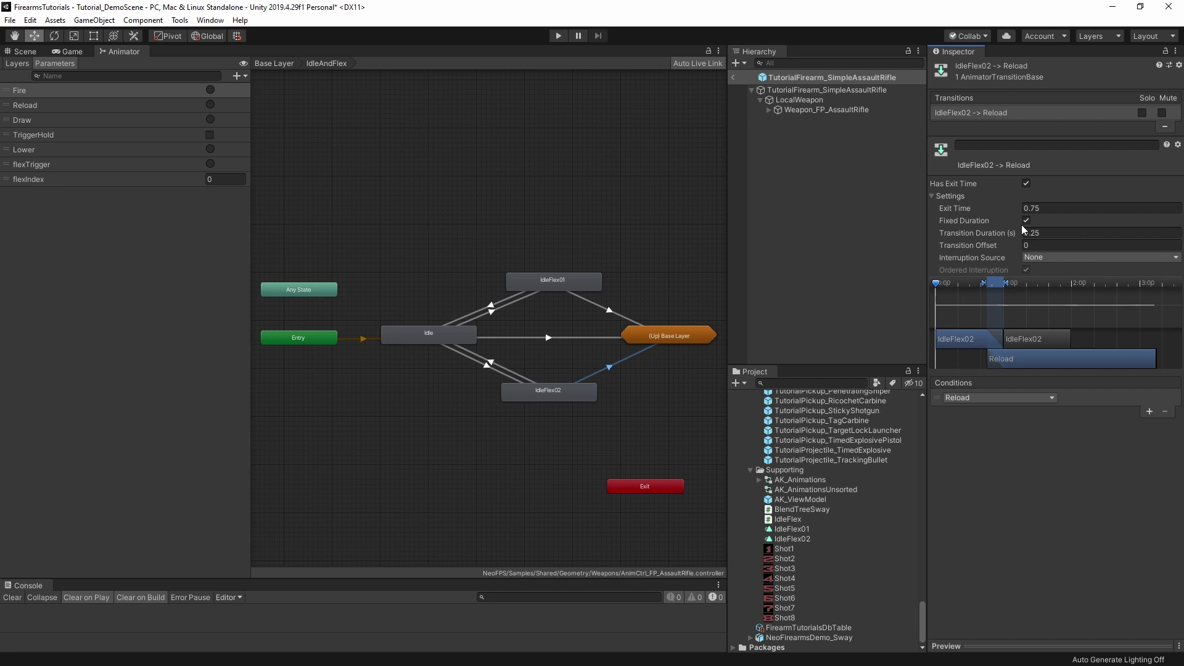
Go back to Base Layer and review each of the three transitions on the IdleAndFlex → Reload link.
{"action": "double_click", "coordinate": [678, 333]}
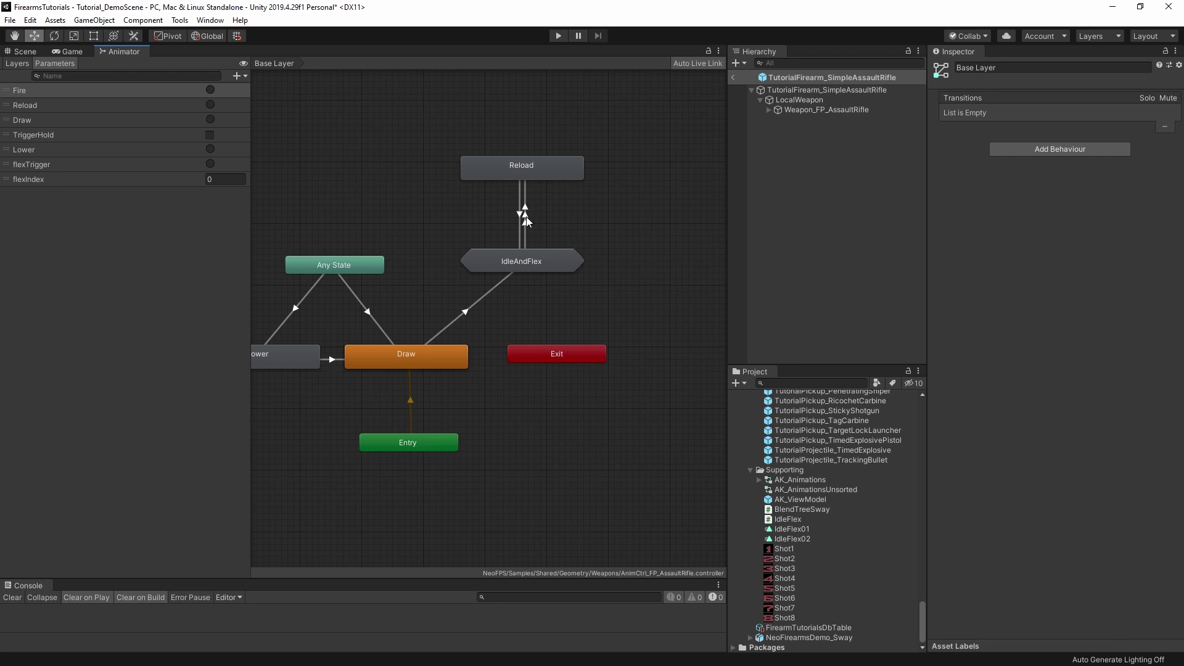
{"action": "left_click", "coordinate": [526, 216]}
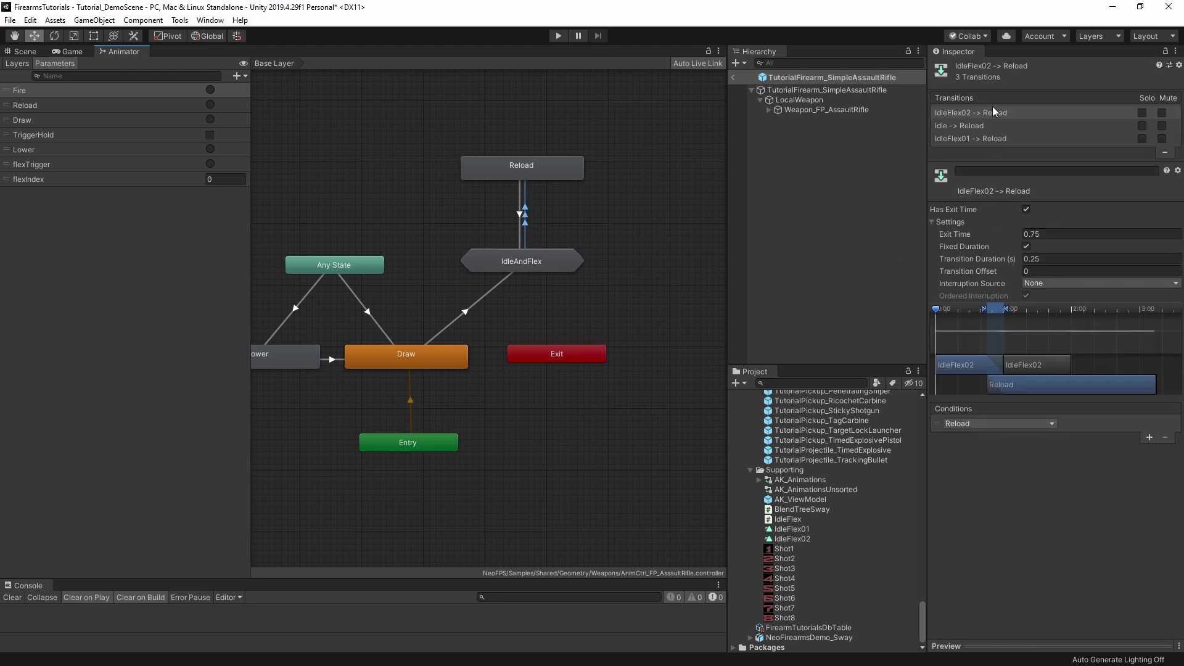
{"action": "left_click", "coordinate": [992, 125]}
{"action": "left_click", "coordinate": [1016, 138]}
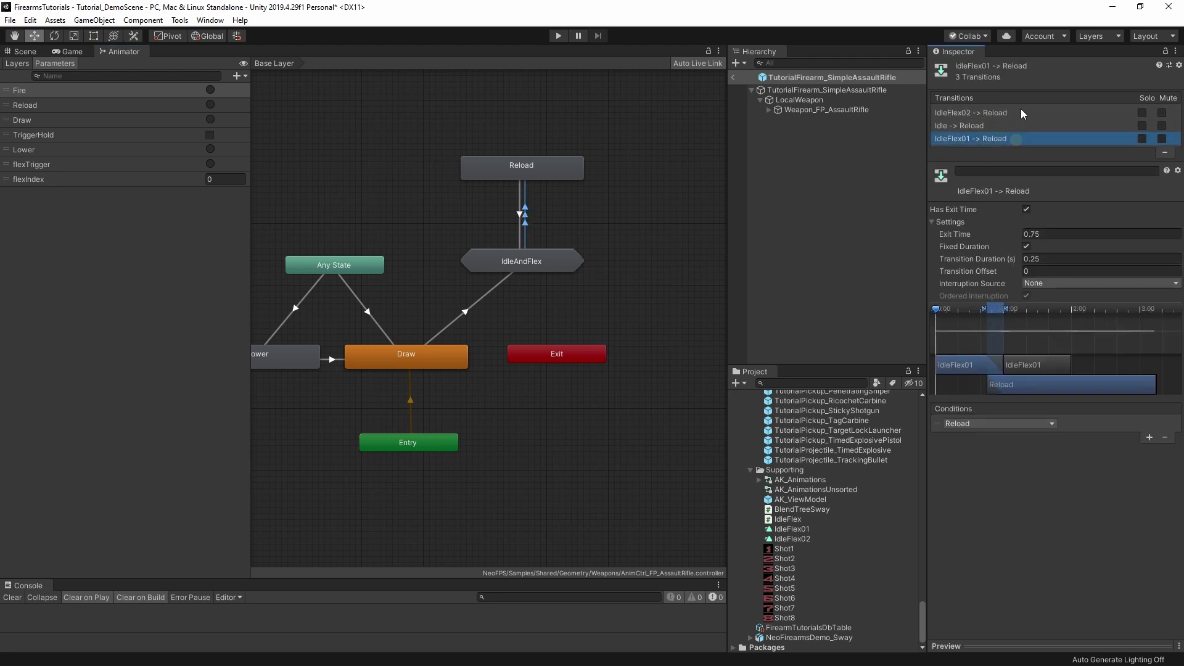
{"action": "left_click", "coordinate": [1015, 126]}
{"action": "left_click", "coordinate": [1017, 139]}
{"action": "left_click", "coordinate": [1020, 112]}
{"action": "left_click", "coordinate": [1020, 125]}
{"action": "left_click", "coordinate": [1020, 139]}
{"action": "key", "text": "ctrl+p"}
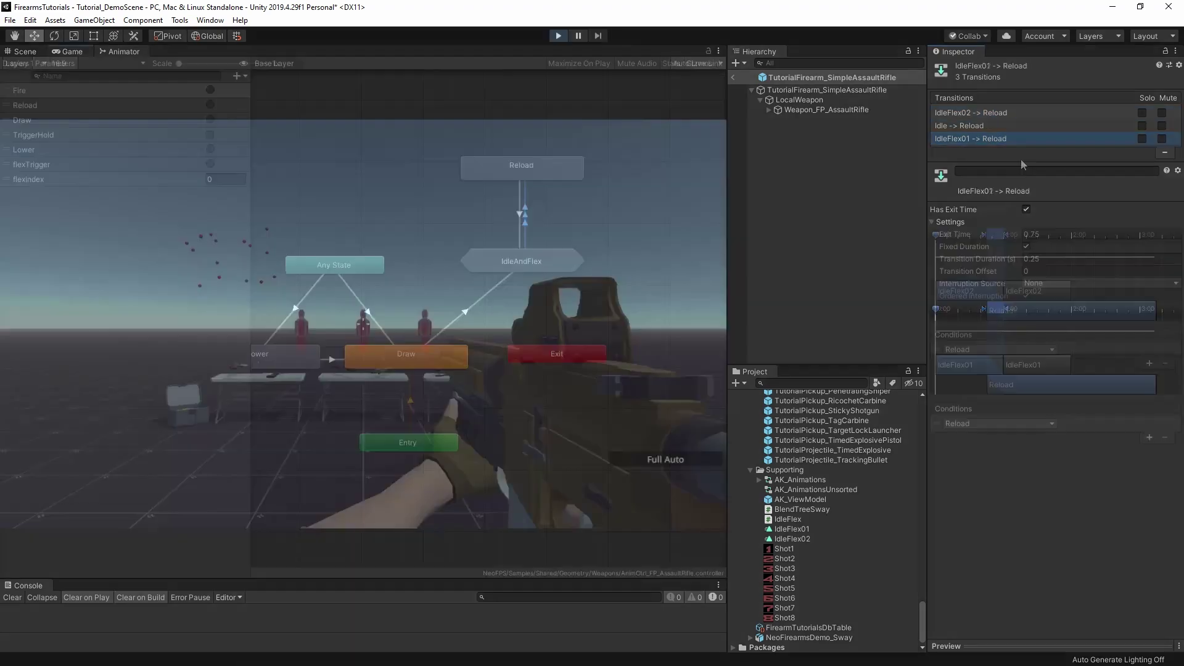
{"action": "left_click", "coordinate": [364, 324]}
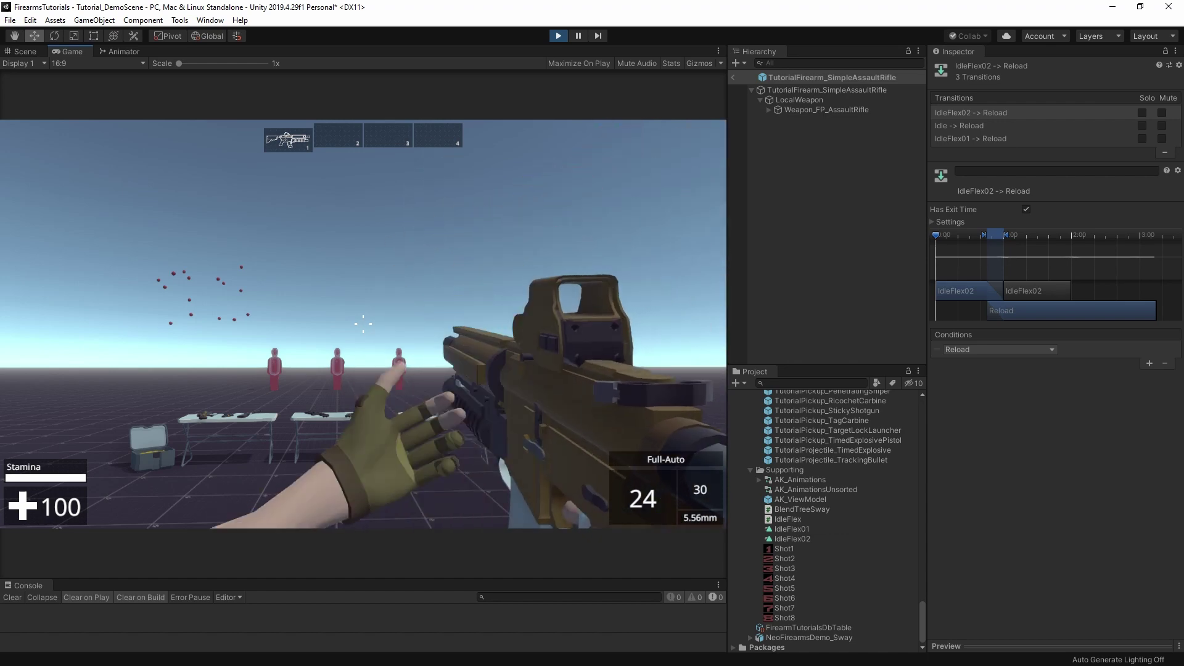
{"action": "key", "text": "ctrl+p"}
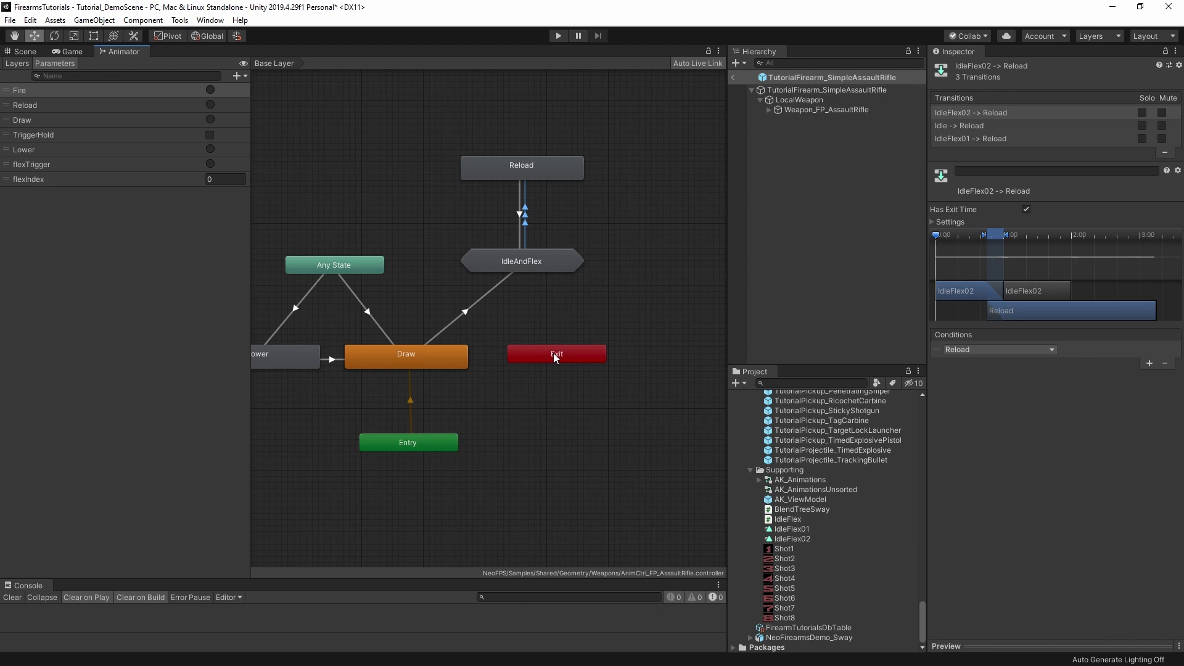
Look inside the IdleAndFlex sub-state machine.
{"action": "double_click", "coordinate": [526, 260]}
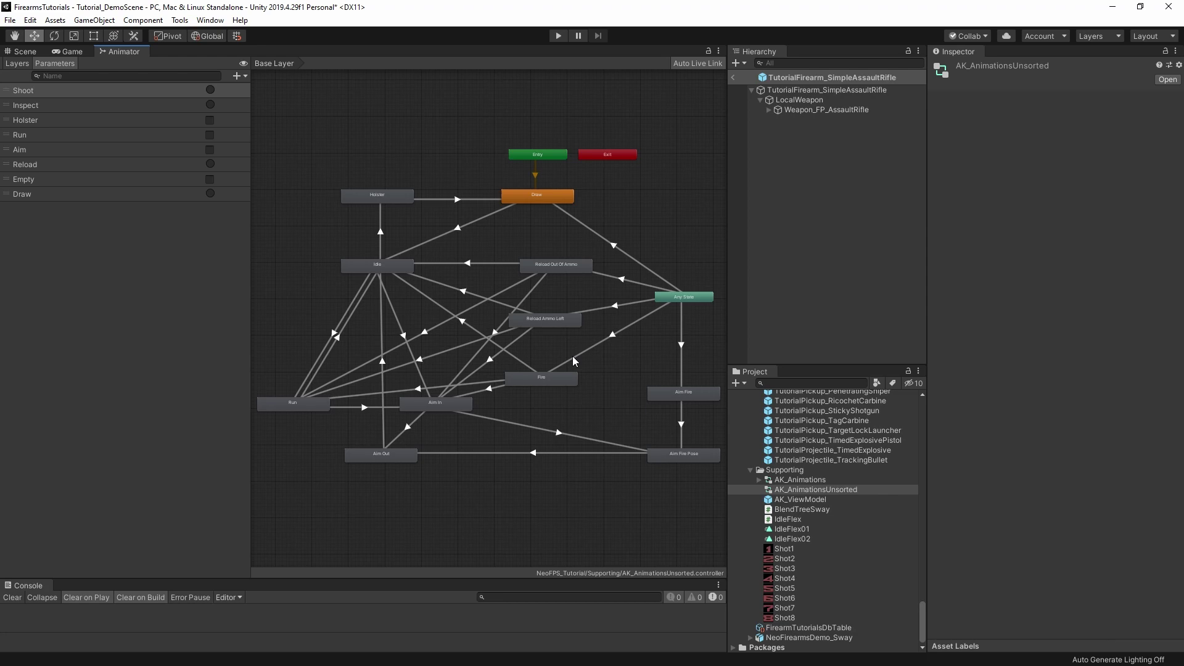
{"action": "left_click", "coordinate": [815, 501]}
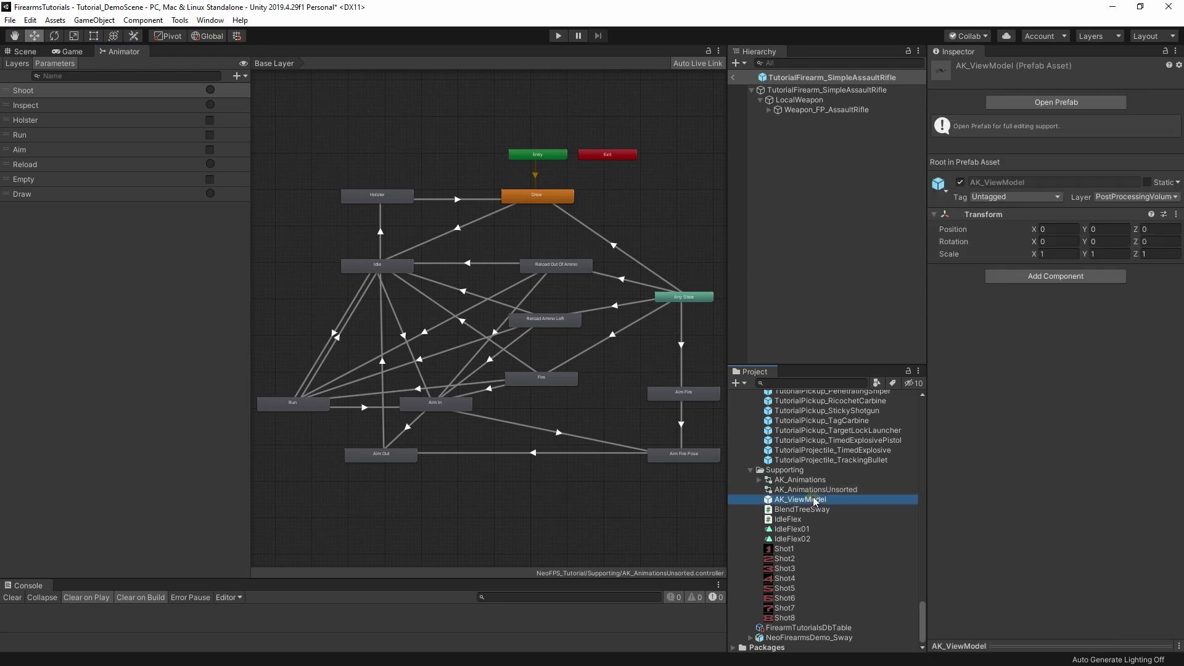
{"action": "left_click", "coordinate": [1073, 640]}
{"action": "left_click", "coordinate": [1072, 645]}
{"action": "left_click", "coordinate": [1089, 527]}
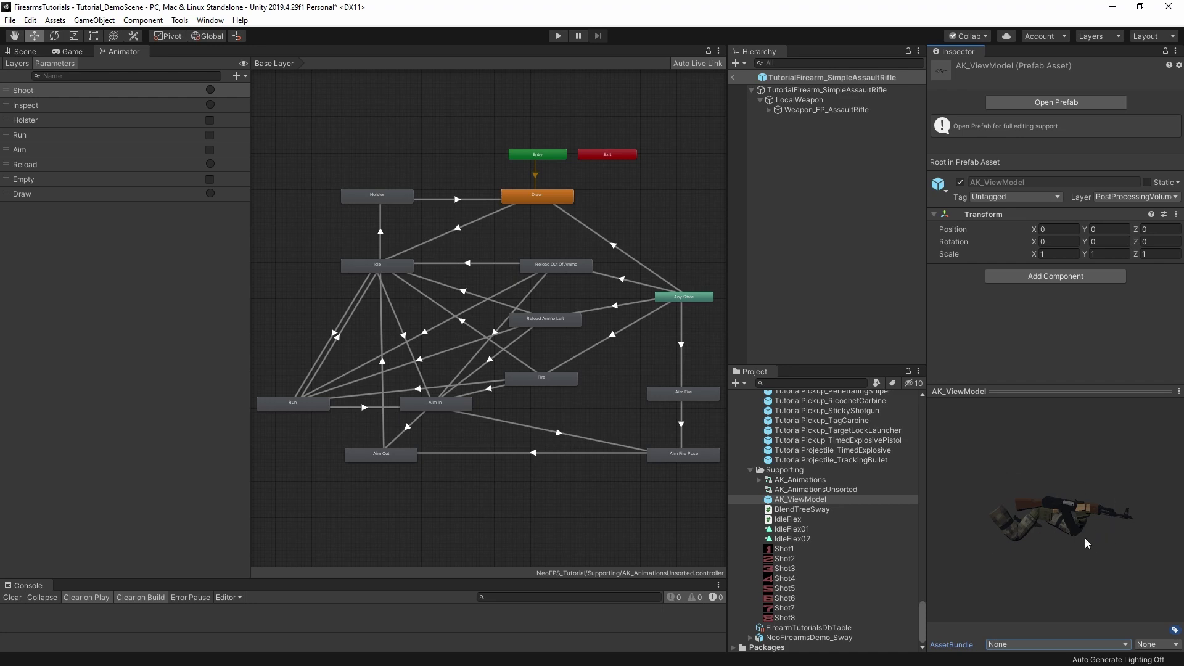
Reposition the Reload Out Of Ammo, Reload Ammo Left, Idle and Aim Fire Pose nodes, then open AK_Animations.
{"action": "mouse_move", "coordinate": [565, 272]}
{"action": "left_mouse_down"}
{"action": "mouse_move", "coordinate": [536, 264]}
{"action": "mouse_move", "coordinate": [542, 233]}
{"action": "mouse_move", "coordinate": [528, 248]}
{"action": "mouse_move", "coordinate": [550, 255]}
{"action": "left_mouse_up"}
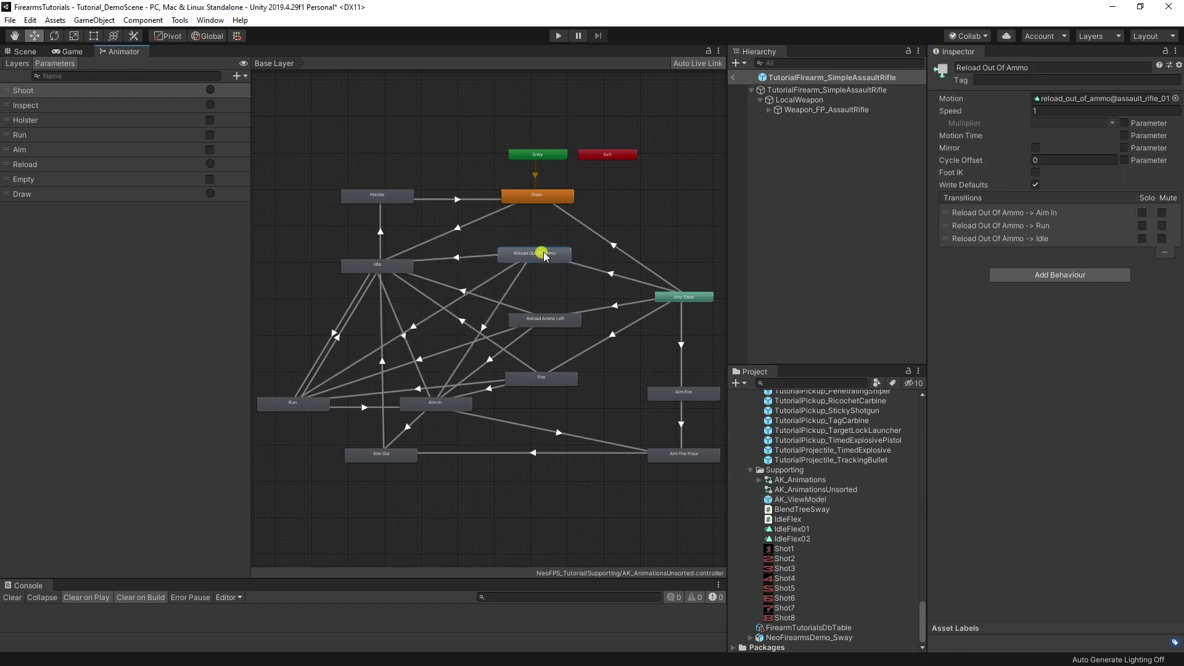
{"action": "mouse_move", "coordinate": [546, 321]}
{"action": "left_mouse_down"}
{"action": "mouse_move", "coordinate": [519, 328]}
{"action": "mouse_move", "coordinate": [537, 326]}
{"action": "left_mouse_up"}
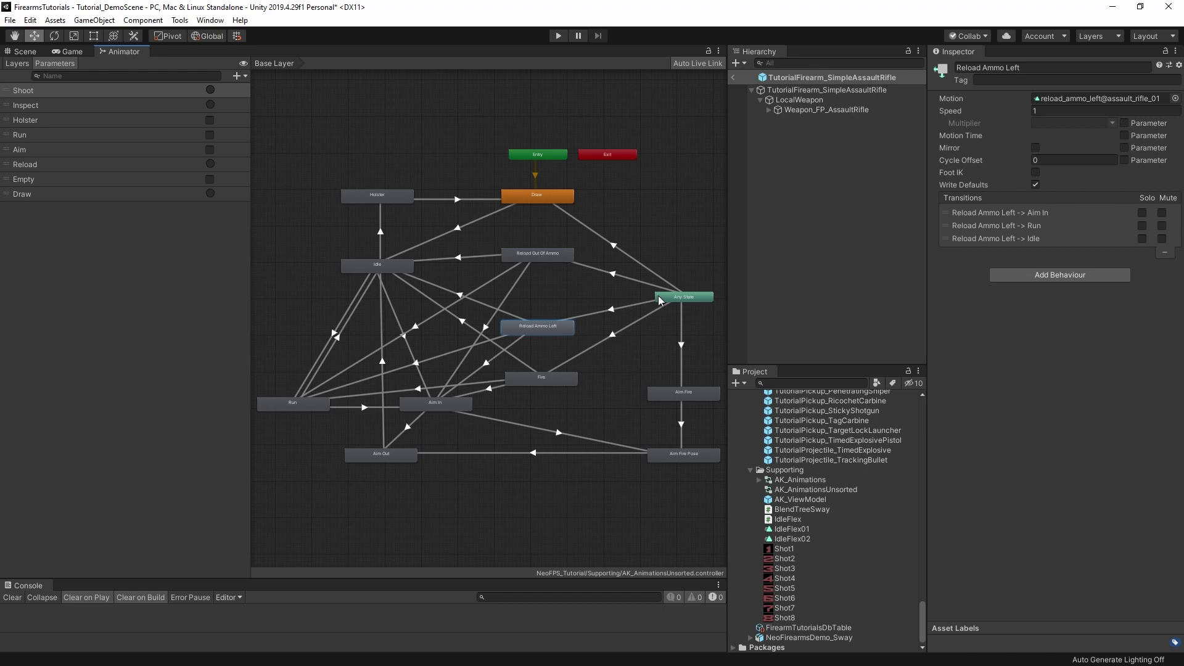
{"action": "left_click_drag", "start_coordinate": [564, 261], "coordinate": [568, 264]}
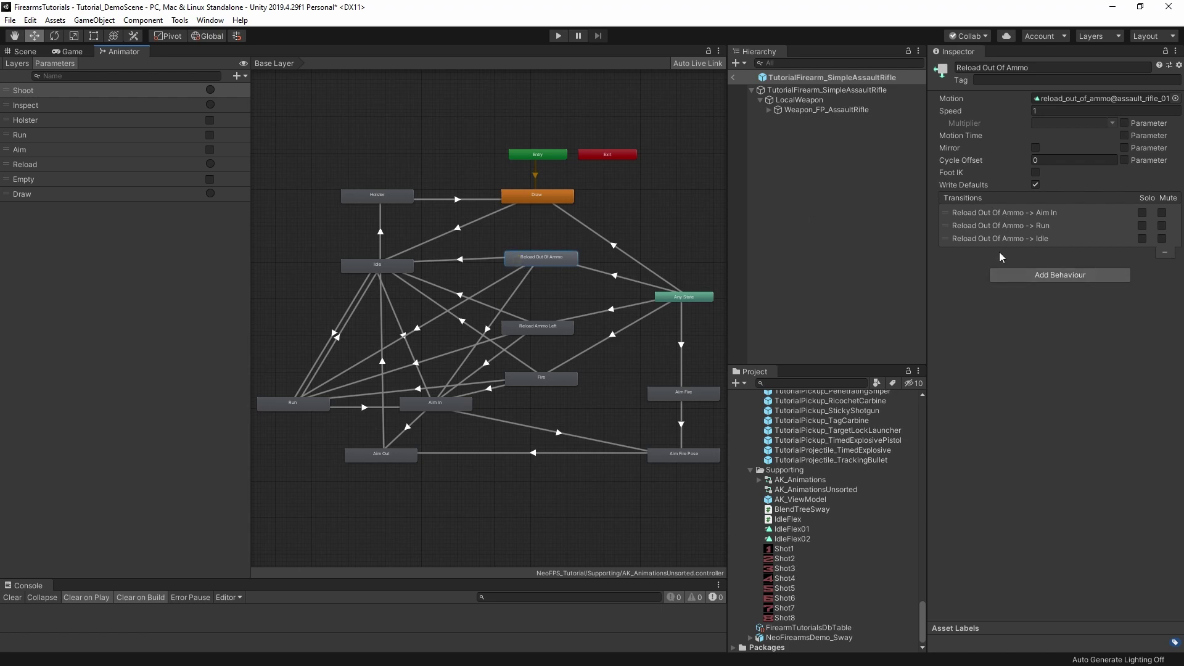
{"action": "mouse_move", "coordinate": [541, 257]}
{"action": "left_mouse_down"}
{"action": "mouse_move", "coordinate": [521, 285]}
{"action": "mouse_move", "coordinate": [510, 254]}
{"action": "mouse_move", "coordinate": [535, 271]}
{"action": "left_mouse_up"}
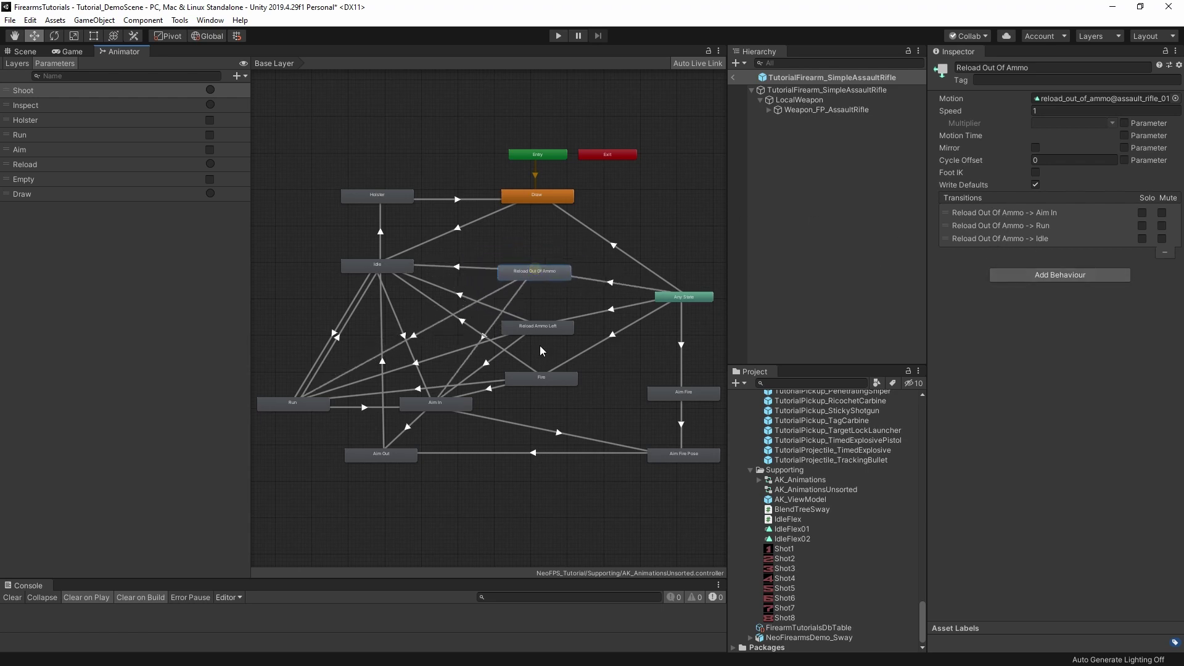
{"action": "mouse_move", "coordinate": [534, 328]}
{"action": "left_mouse_down"}
{"action": "mouse_move", "coordinate": [555, 312]}
{"action": "mouse_move", "coordinate": [533, 332]}
{"action": "left_mouse_up"}
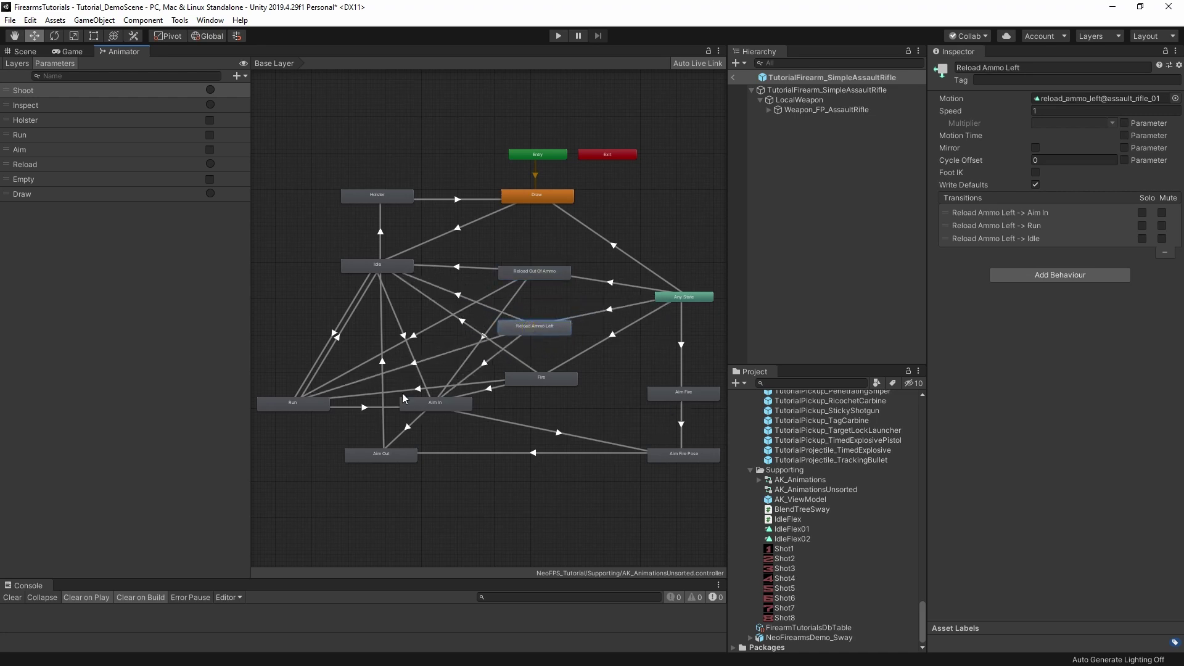
{"action": "left_click_drag", "start_coordinate": [375, 262], "coordinate": [376, 273]}
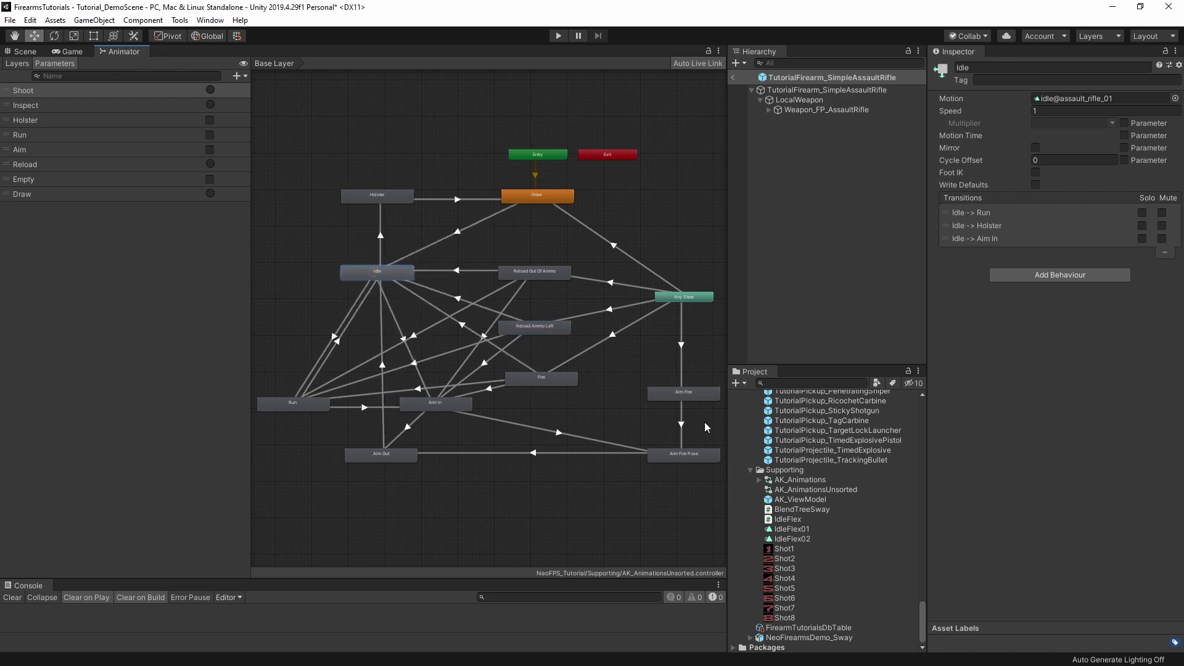
{"action": "mouse_move", "coordinate": [684, 462]}
{"action": "left_mouse_down"}
{"action": "mouse_move", "coordinate": [677, 455]}
{"action": "mouse_move", "coordinate": [682, 462]}
{"action": "left_mouse_up"}
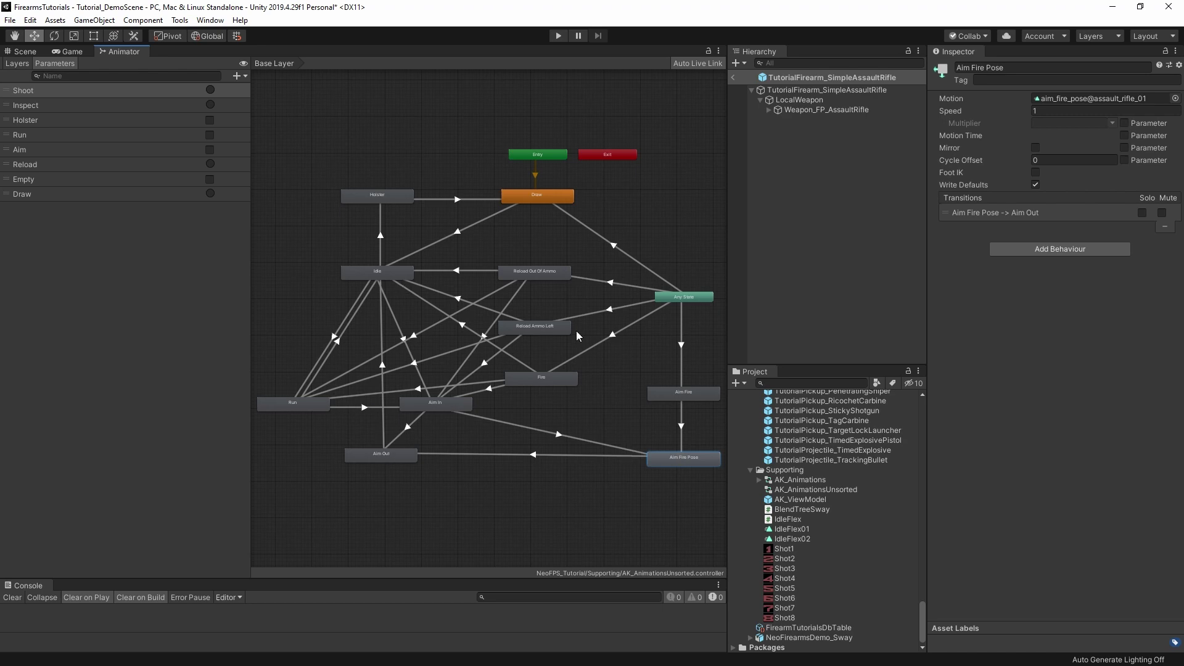
{"action": "left_click", "coordinate": [797, 481]}
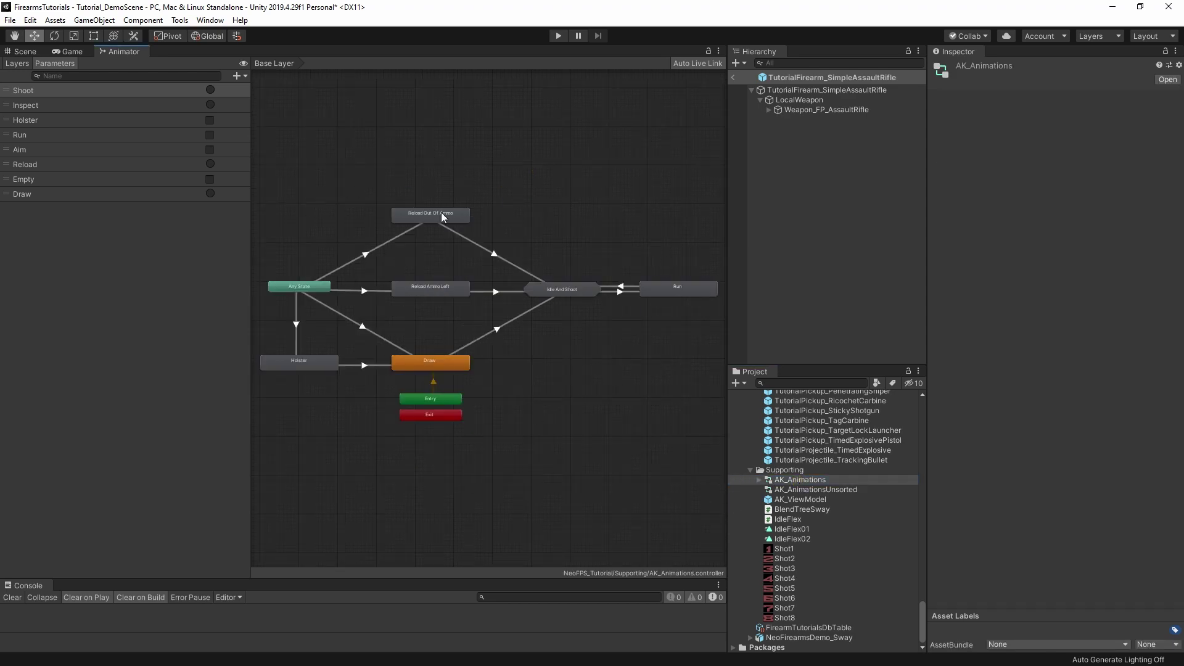
Inspect both Reload states and their Any State transitions, then enter Idle And Shoot.
{"action": "middle_click_drag", "start_coordinate": [529, 374], "coordinate": [560, 420]}
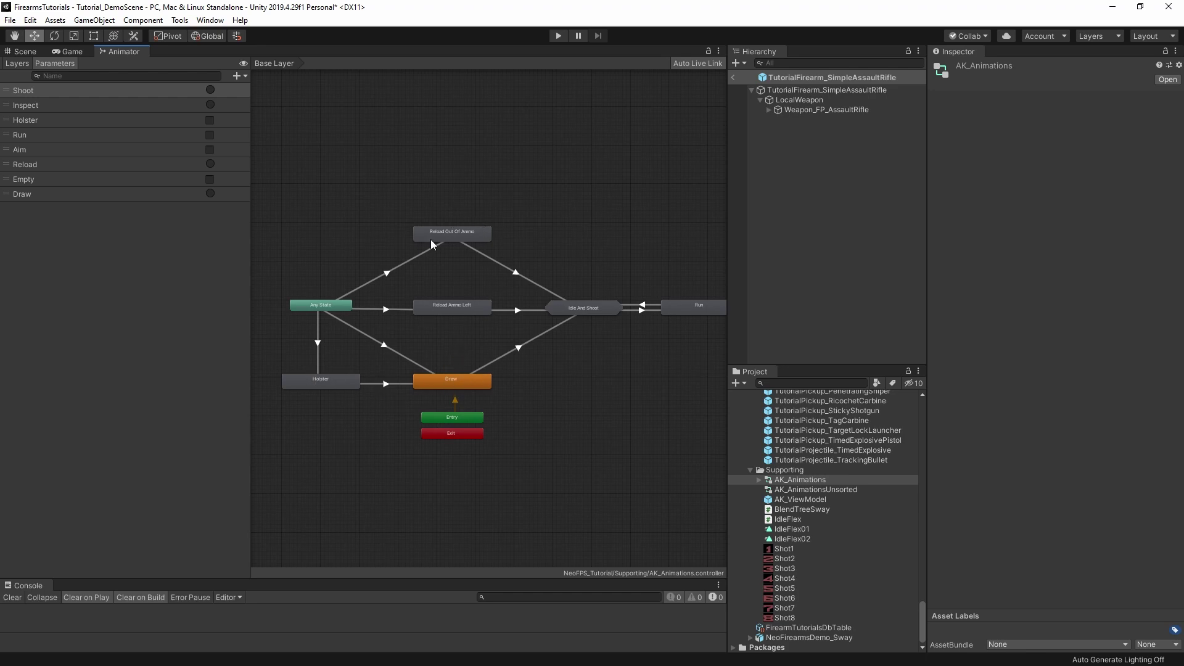
{"action": "left_click", "coordinate": [461, 314]}
{"action": "left_click", "coordinate": [467, 239]}
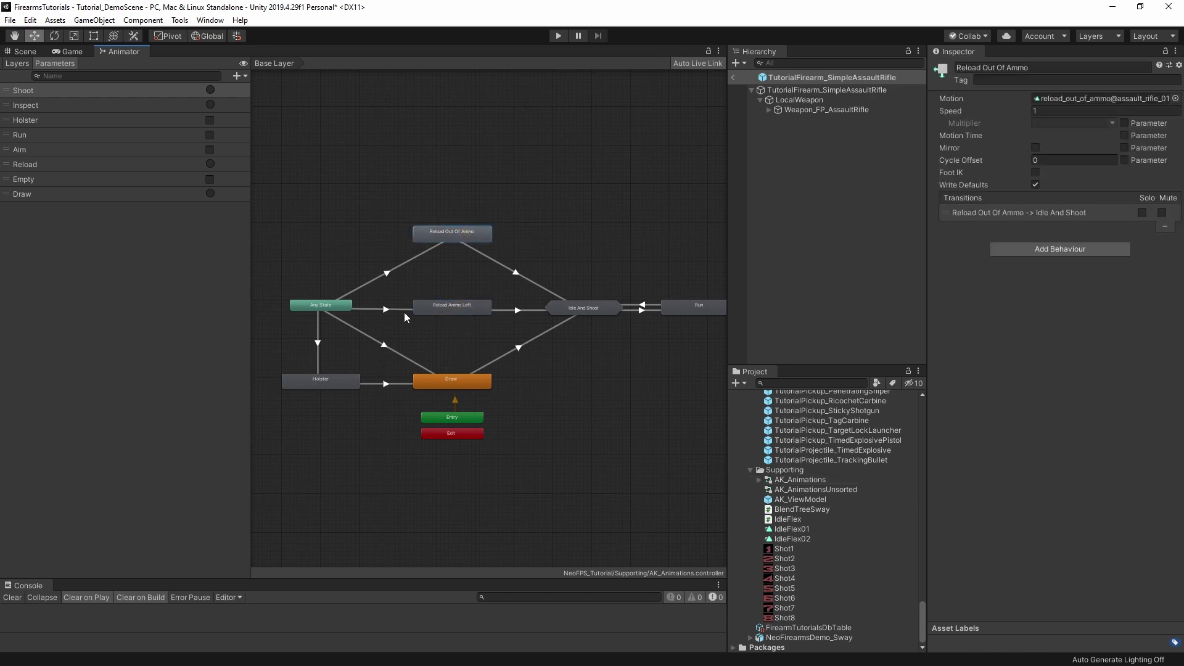
{"action": "left_click", "coordinate": [383, 307]}
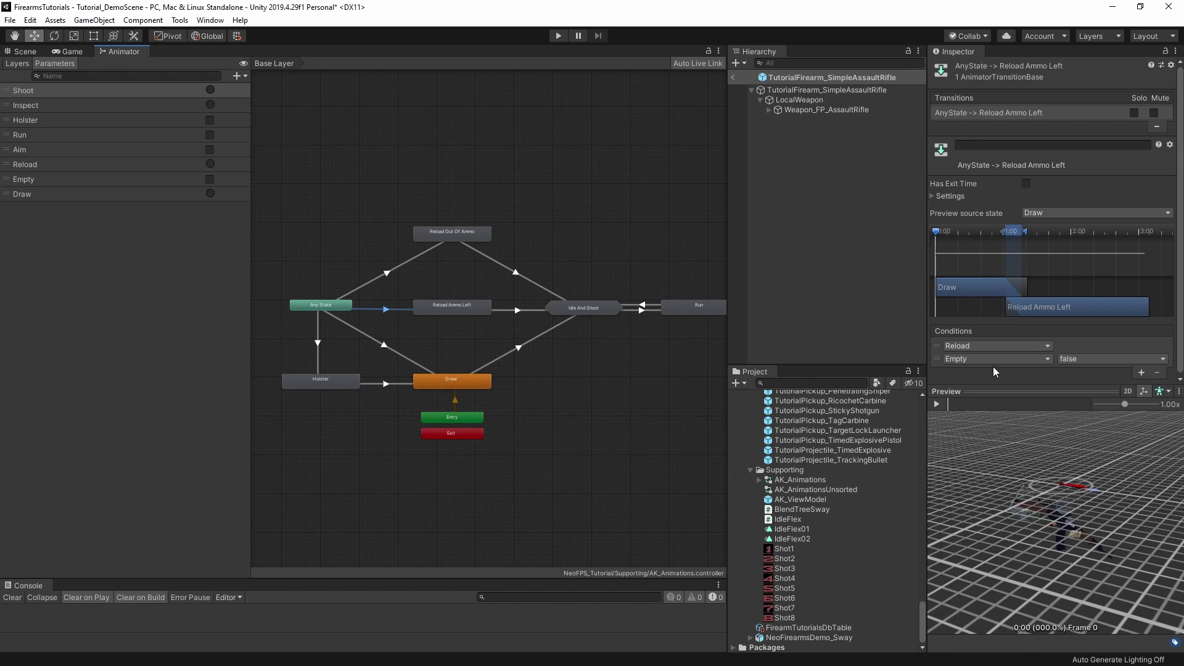
{"action": "left_click", "coordinate": [397, 266]}
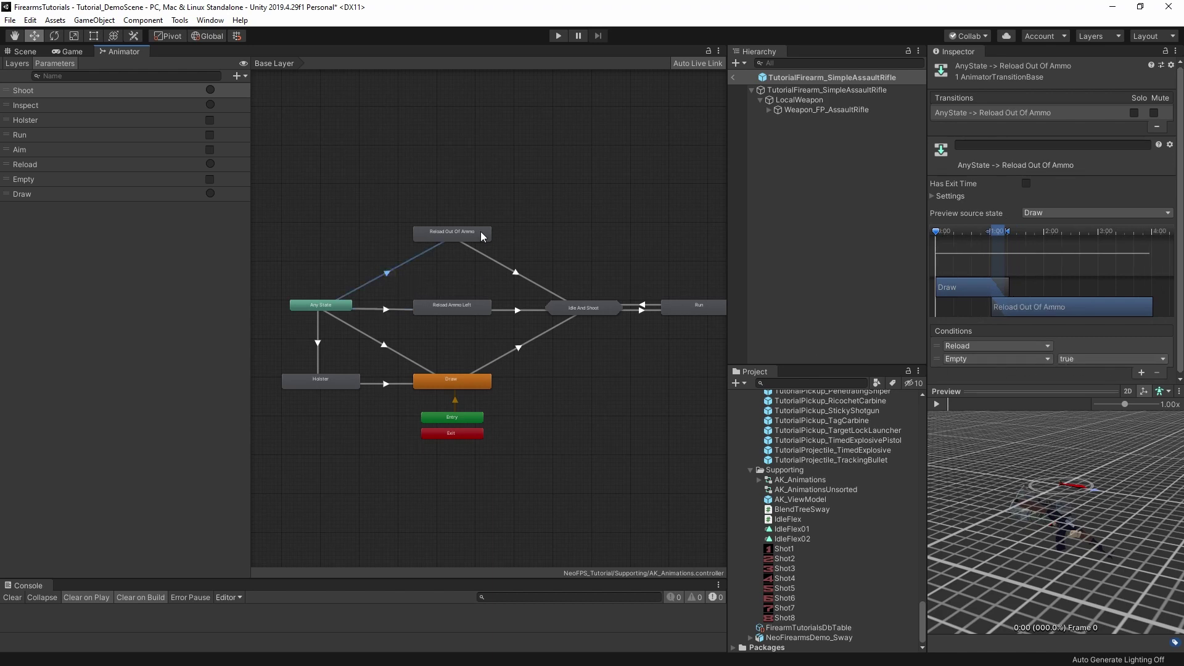
{"action": "middle_click_drag", "start_coordinate": [534, 304], "coordinate": [418, 262]}
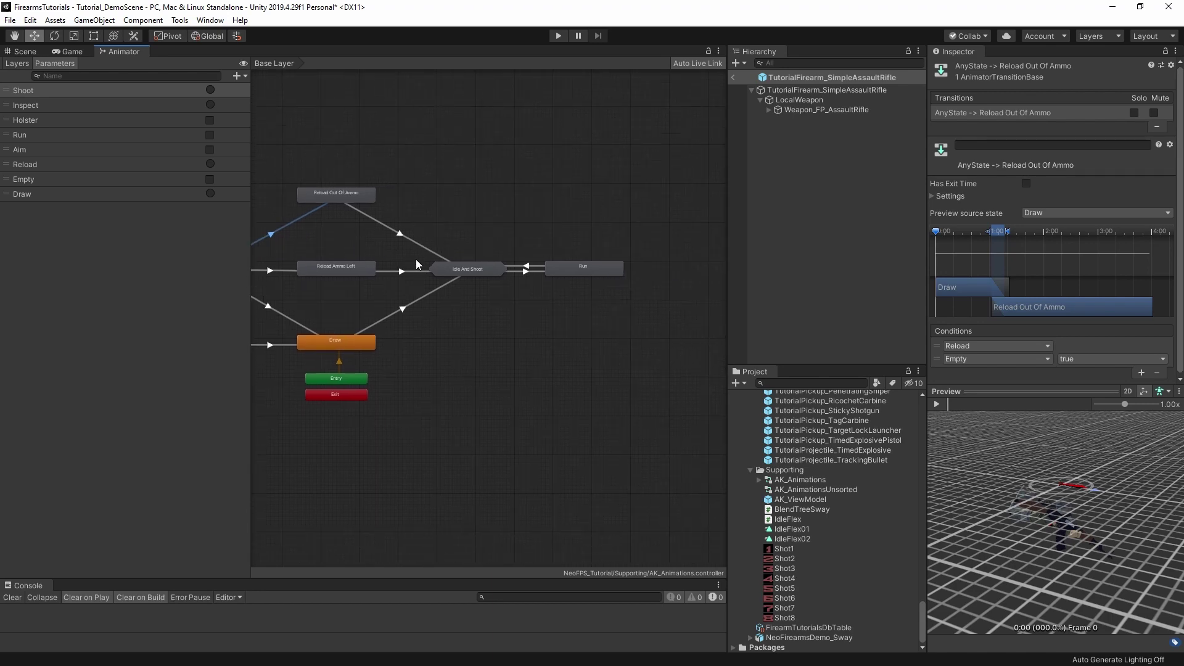
{"action": "double_click", "coordinate": [470, 272]}
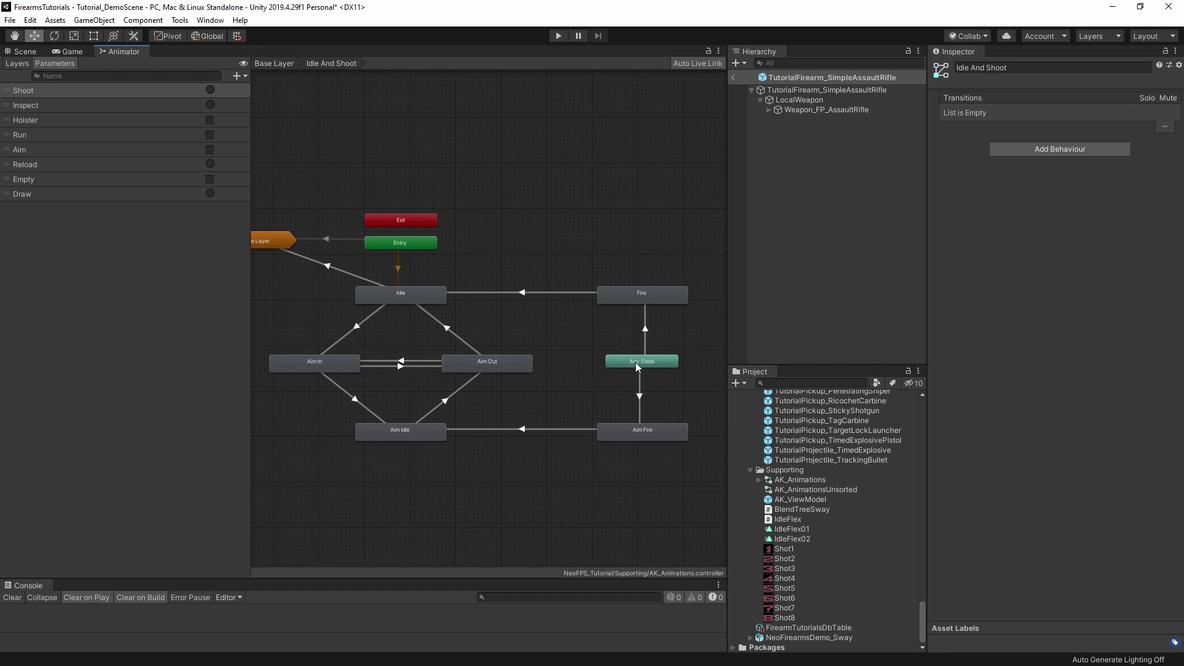
Review the Fire and Aim Fire states, frame the graph, and return to Base Layer.
{"action": "left_click", "coordinate": [638, 296]}
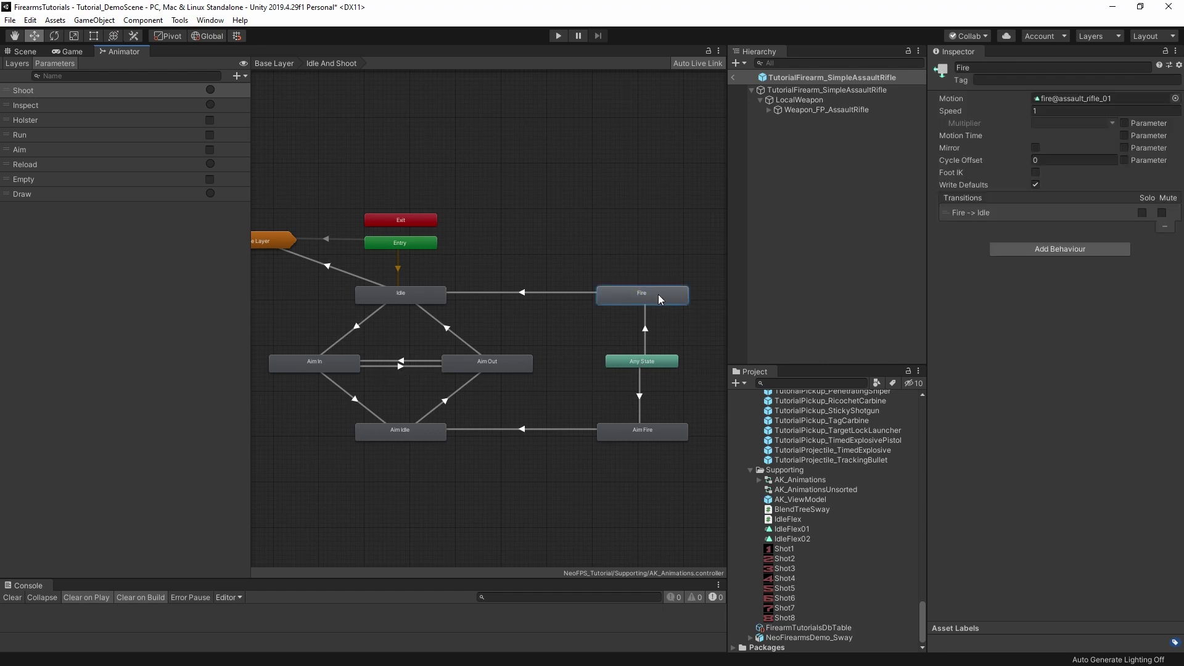
{"action": "left_click", "coordinate": [645, 438]}
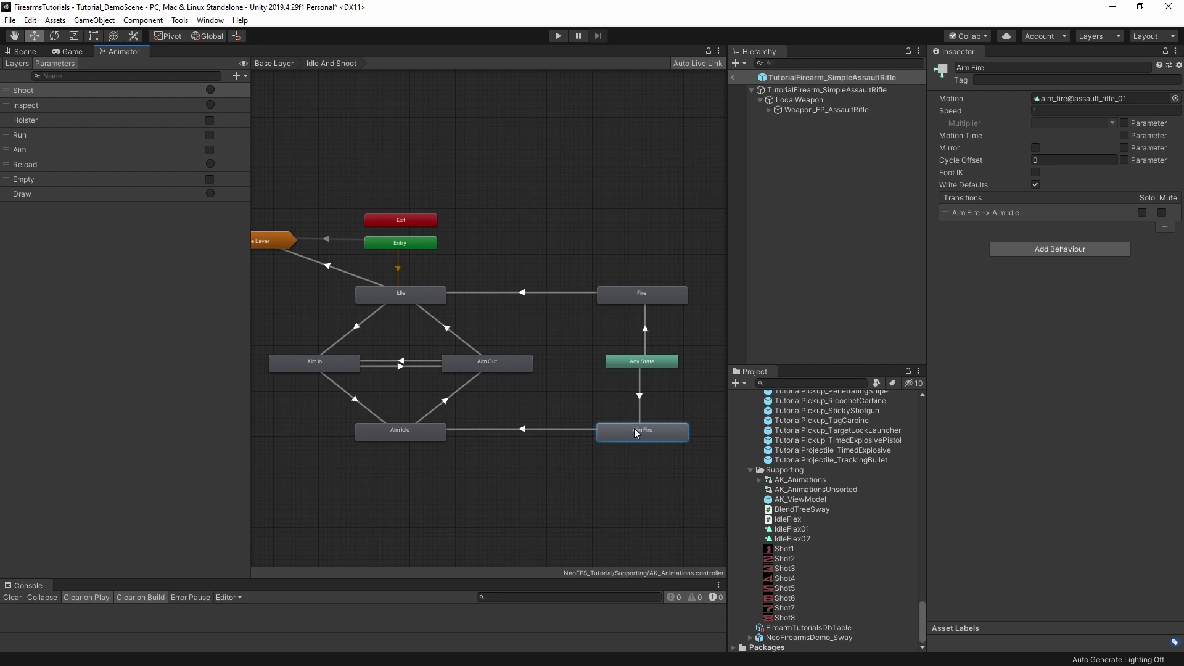
{"action": "key", "text": "a"}
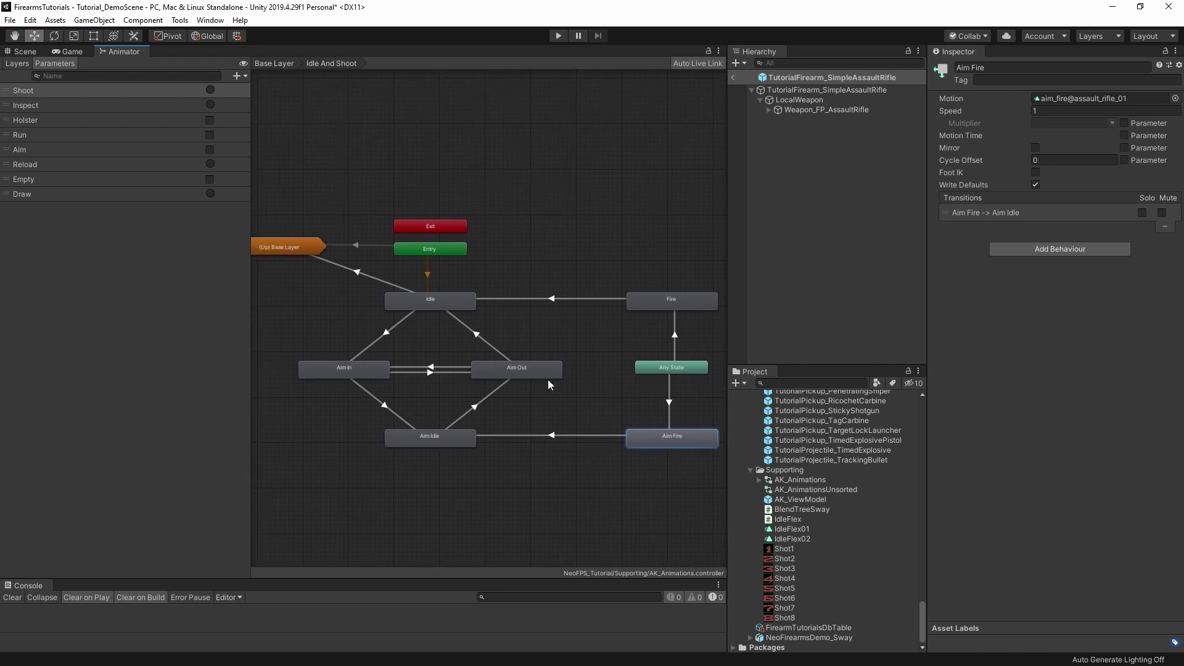
{"action": "double_click", "coordinate": [293, 247]}
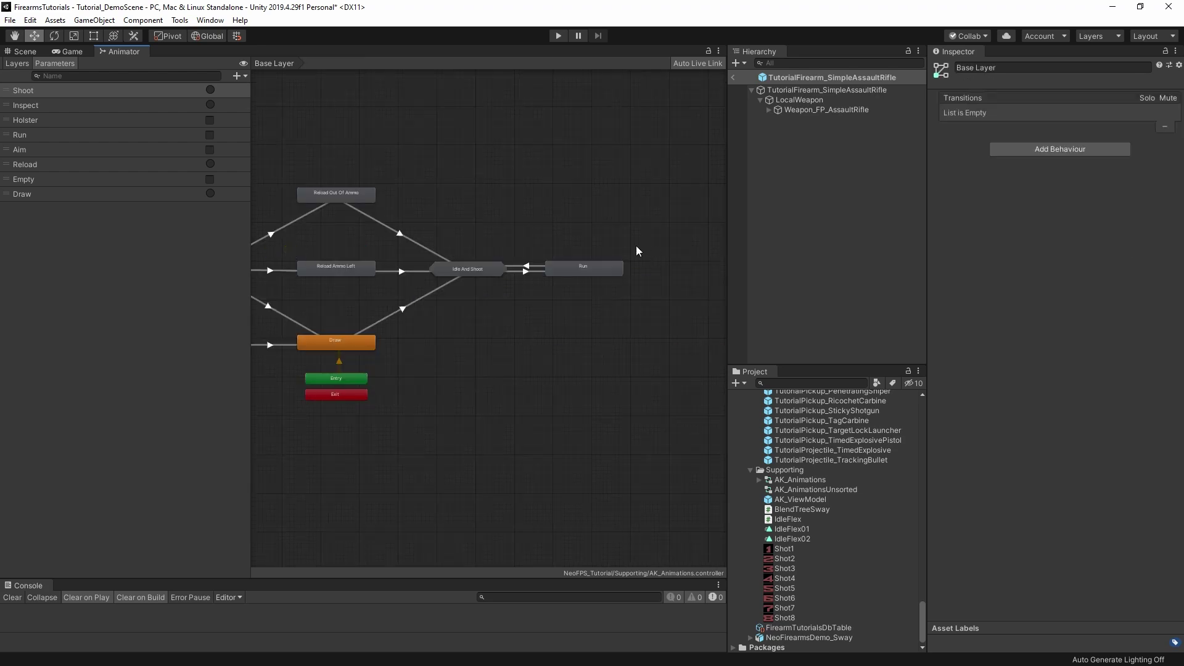
Inspect the Entry → Run transition inside Idle And Shoot, then return to Base Layer.
{"action": "double_click", "coordinate": [486, 269]}
{"action": "middle_click_drag", "start_coordinate": [467, 274], "coordinate": [508, 244]}
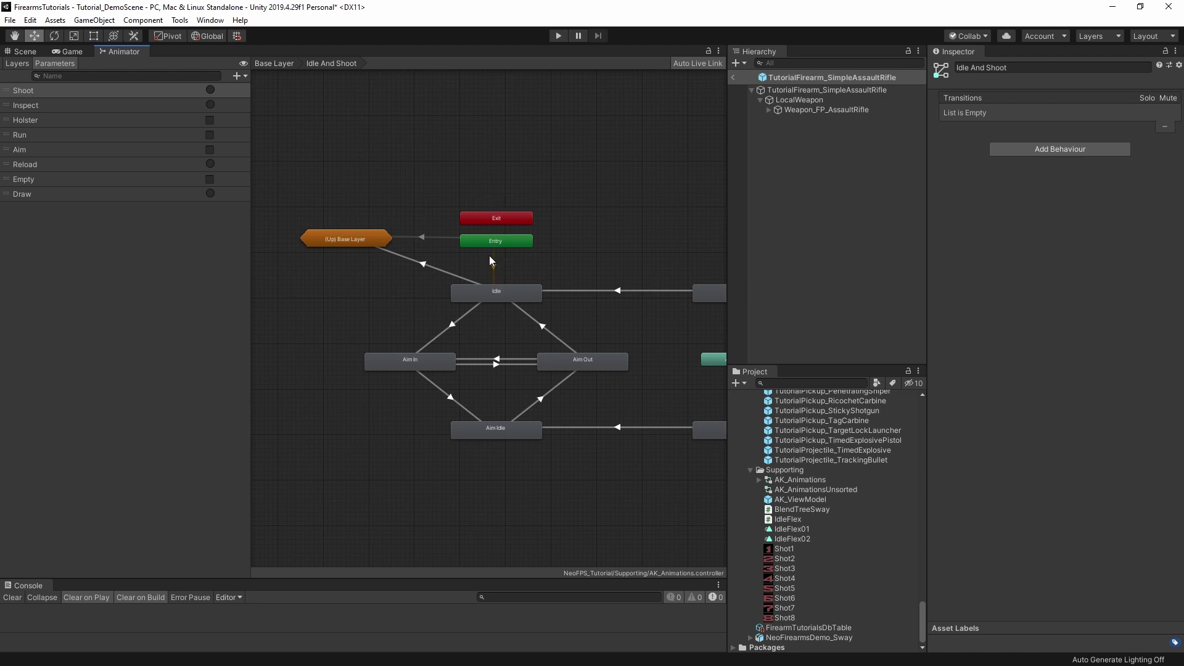
{"action": "left_click", "coordinate": [424, 237]}
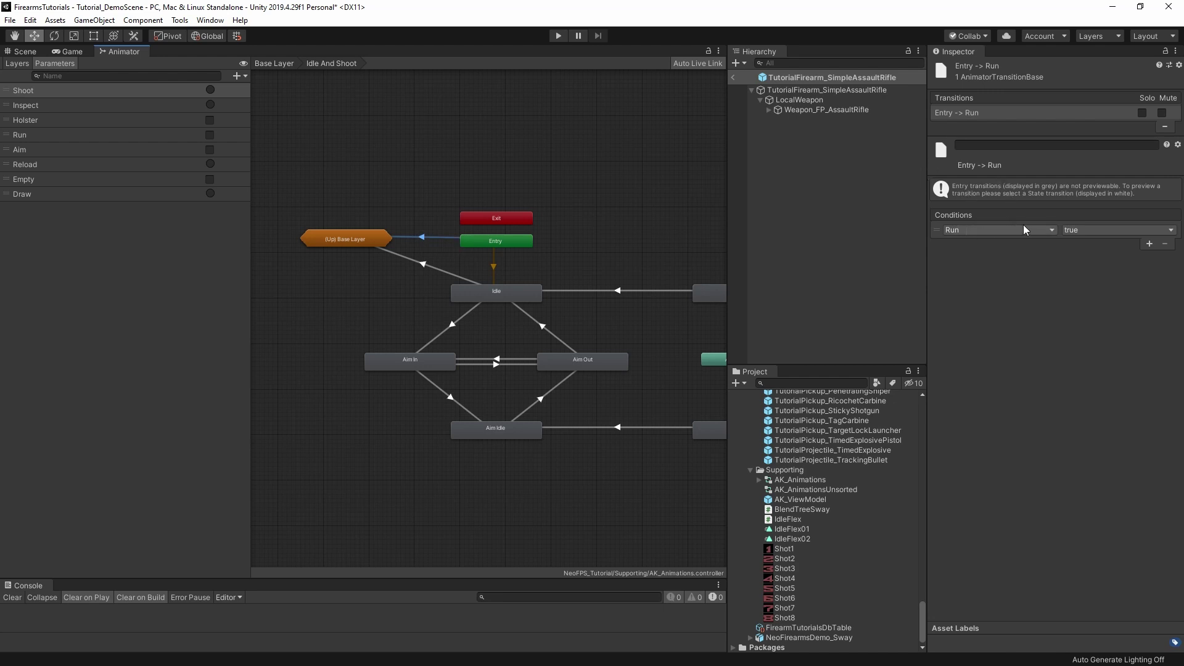
{"action": "double_click", "coordinate": [371, 242]}
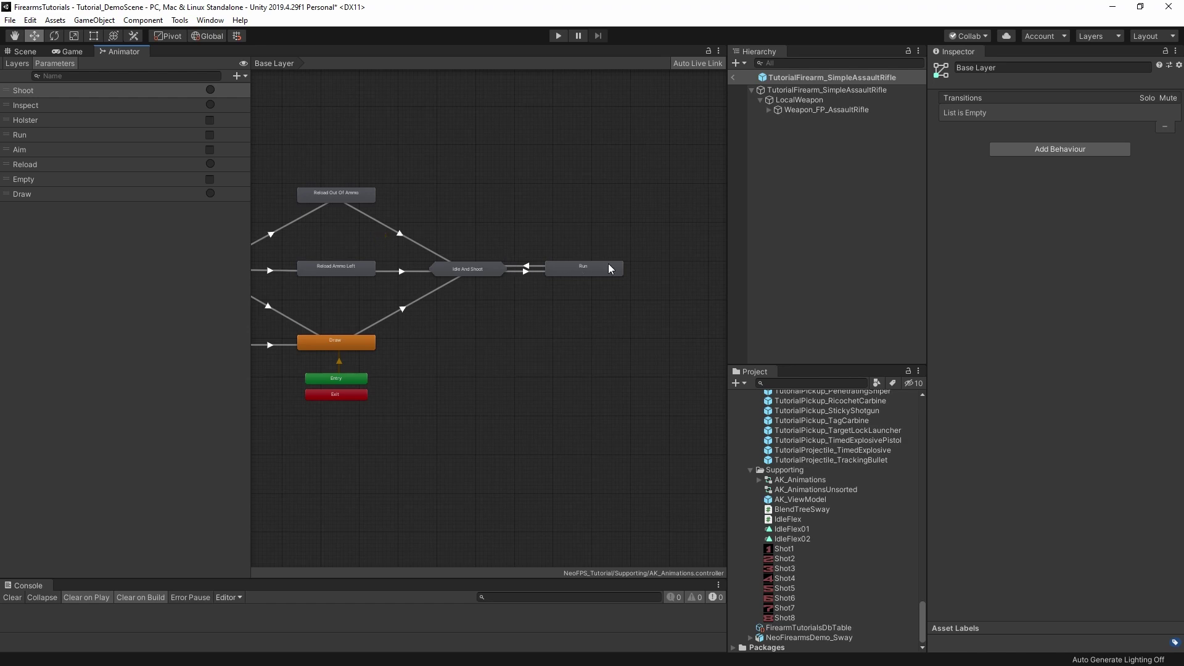
Inspect the Idle → Run transition, then select the Idle And Shoot → Run arrow in Base Layer.
{"action": "double_click", "coordinate": [467, 269]}
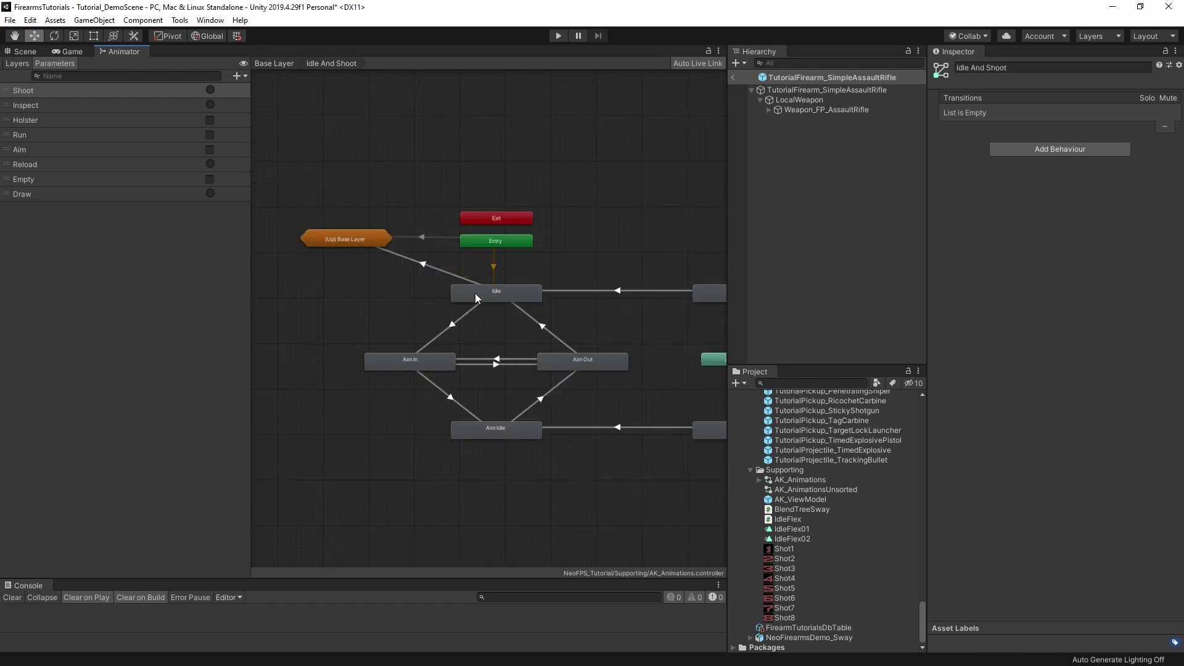
{"action": "left_click", "coordinate": [422, 265]}
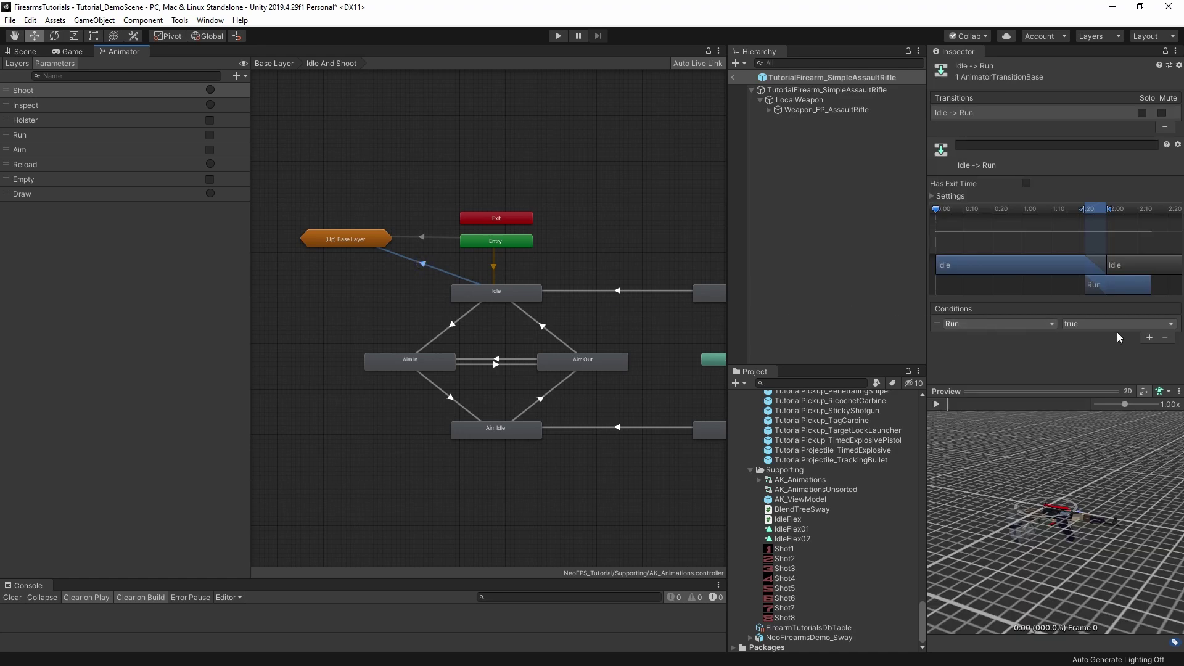
{"action": "double_click", "coordinate": [372, 241]}
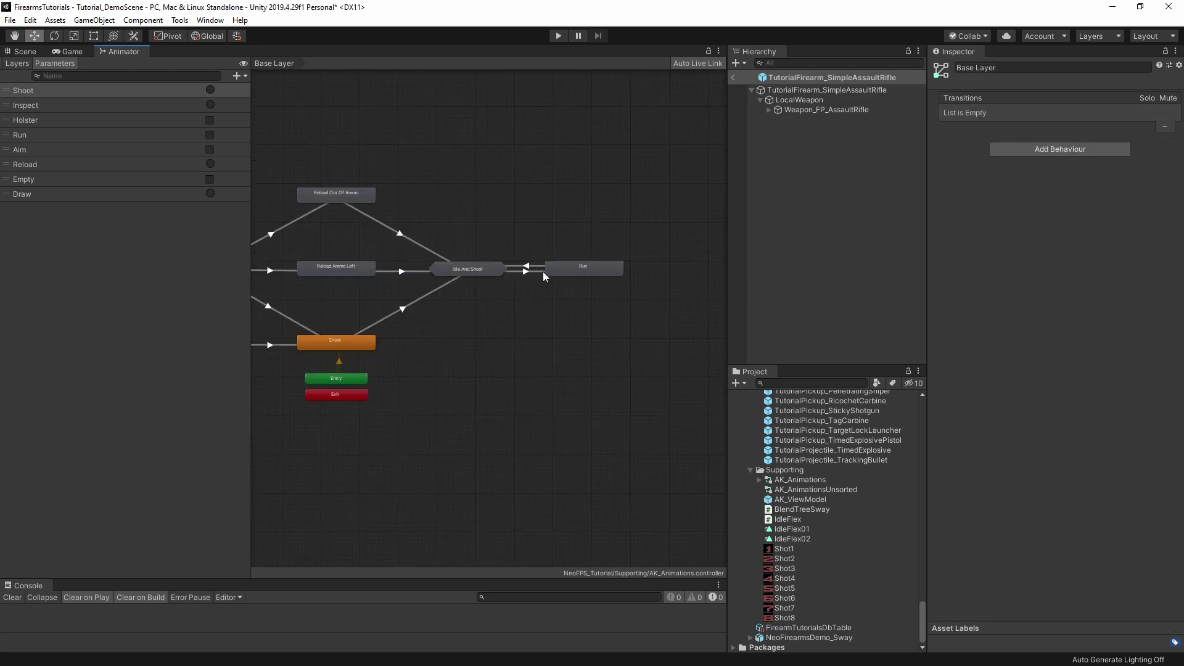
{"action": "left_click", "coordinate": [524, 270]}
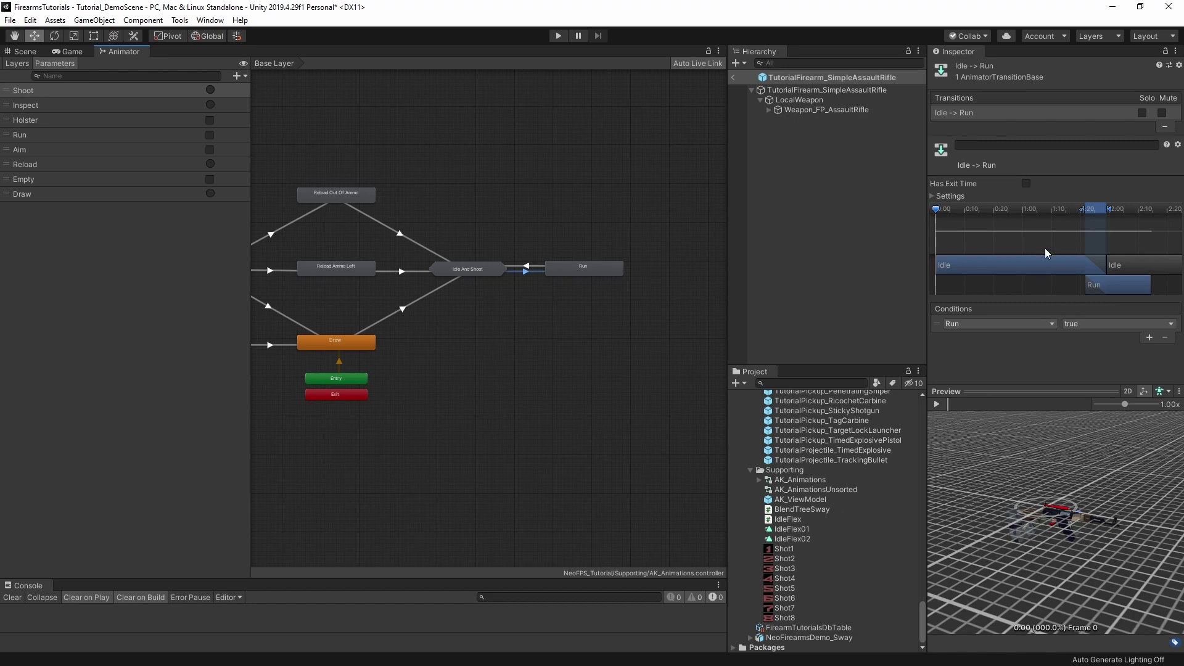
Check the Run → Idle And Shoot transition's 0.25 s duration, then re-enter Idle And Shoot.
{"action": "left_click", "coordinate": [530, 267]}
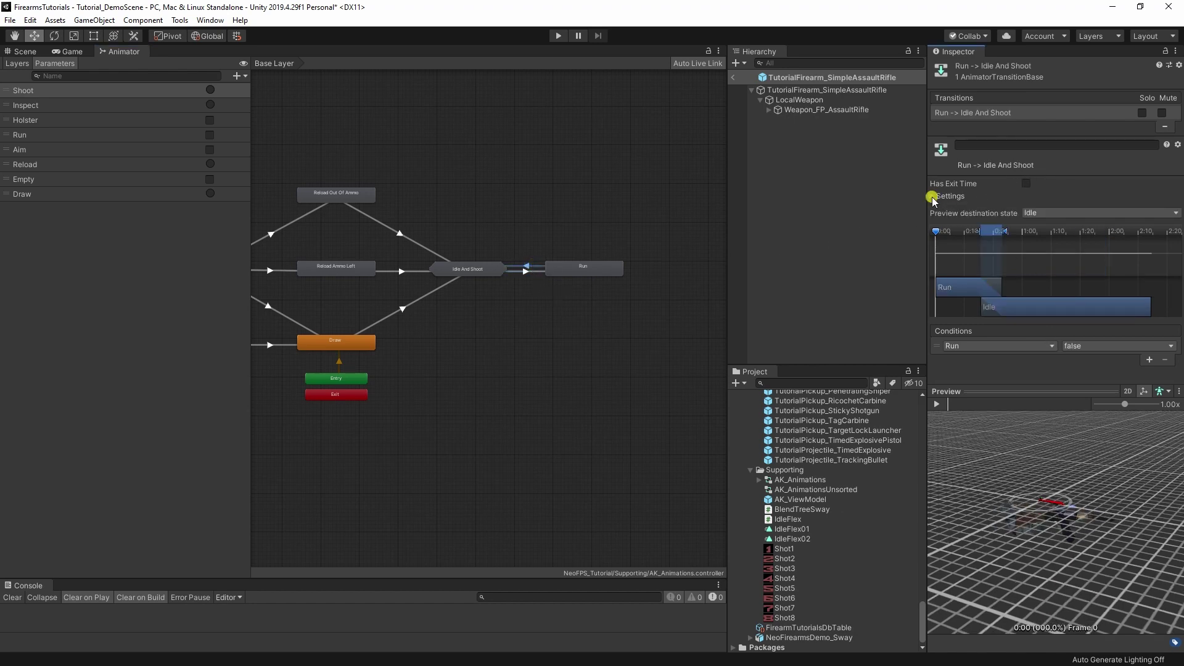
{"action": "left_click", "coordinate": [959, 197]}
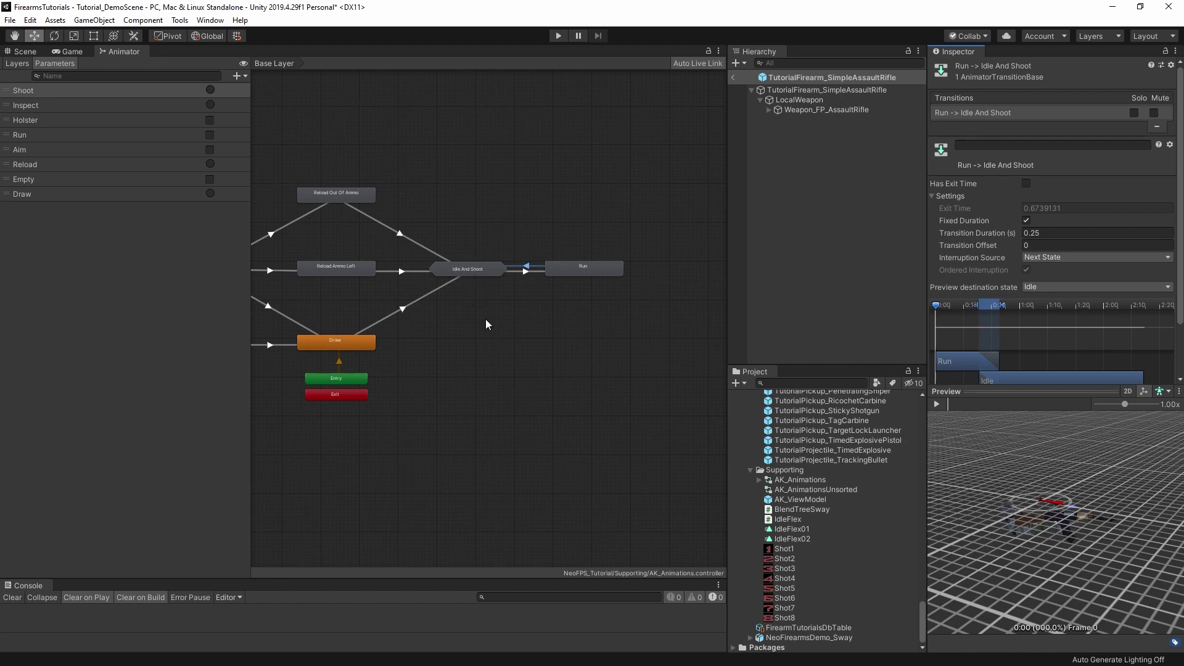
{"action": "middle_click_drag", "start_coordinate": [486, 324], "coordinate": [576, 355]}
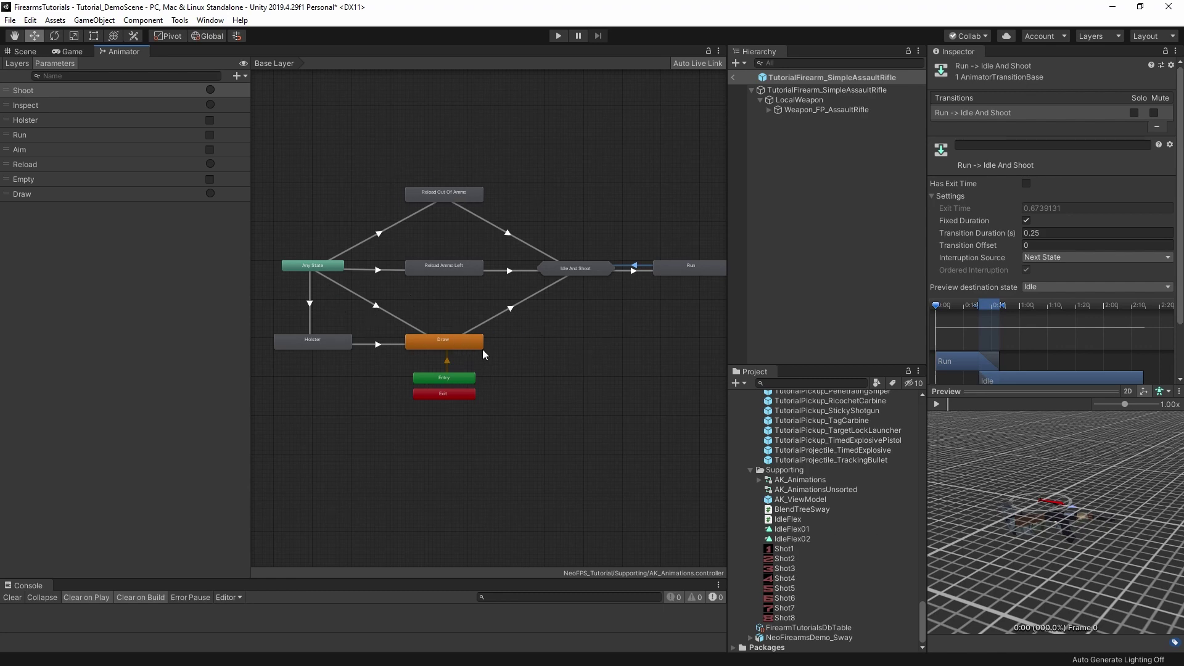
{"action": "double_click", "coordinate": [574, 269]}
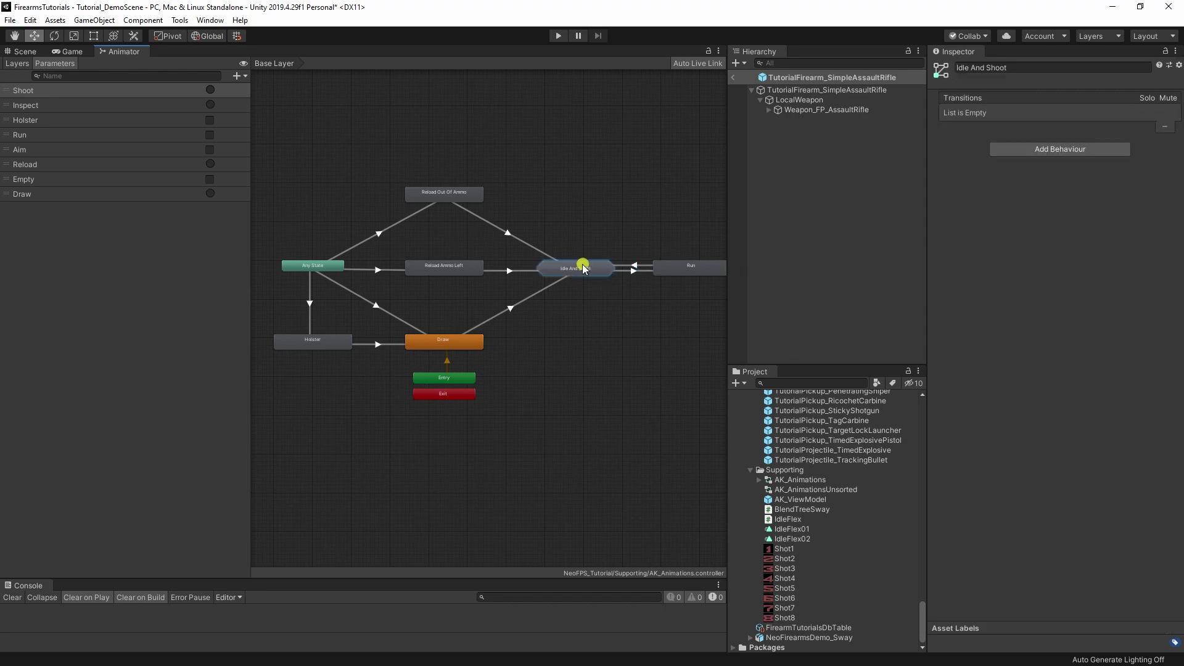
{"action": "middle_click_drag", "start_coordinate": [615, 357], "coordinate": [519, 306]}
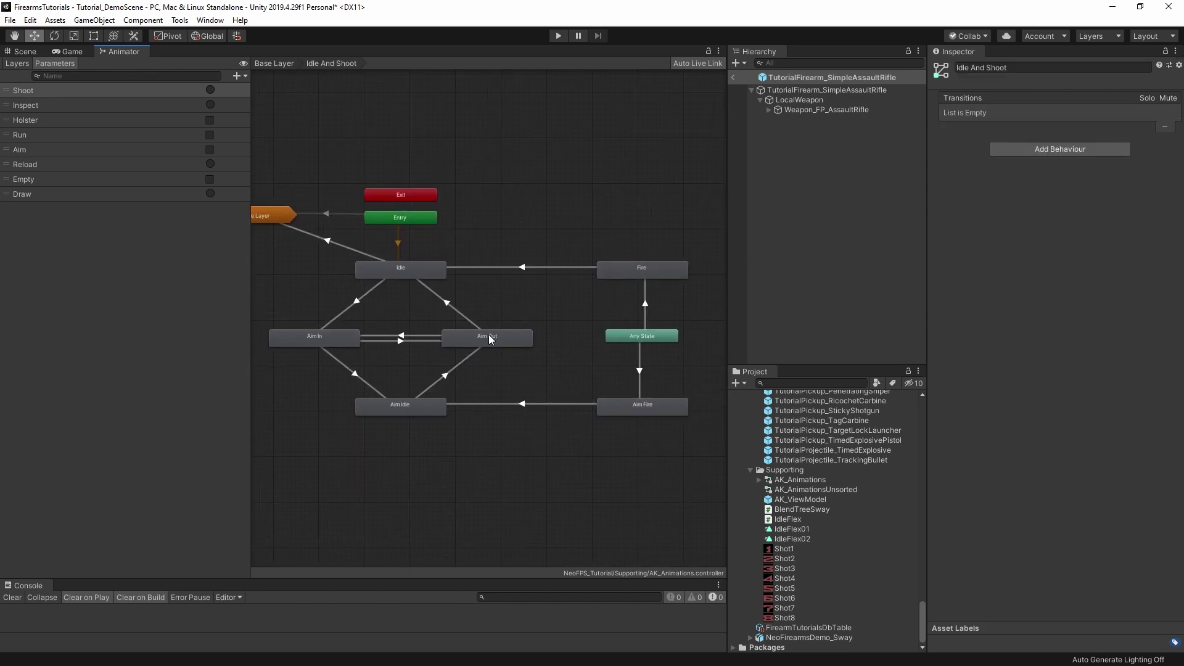